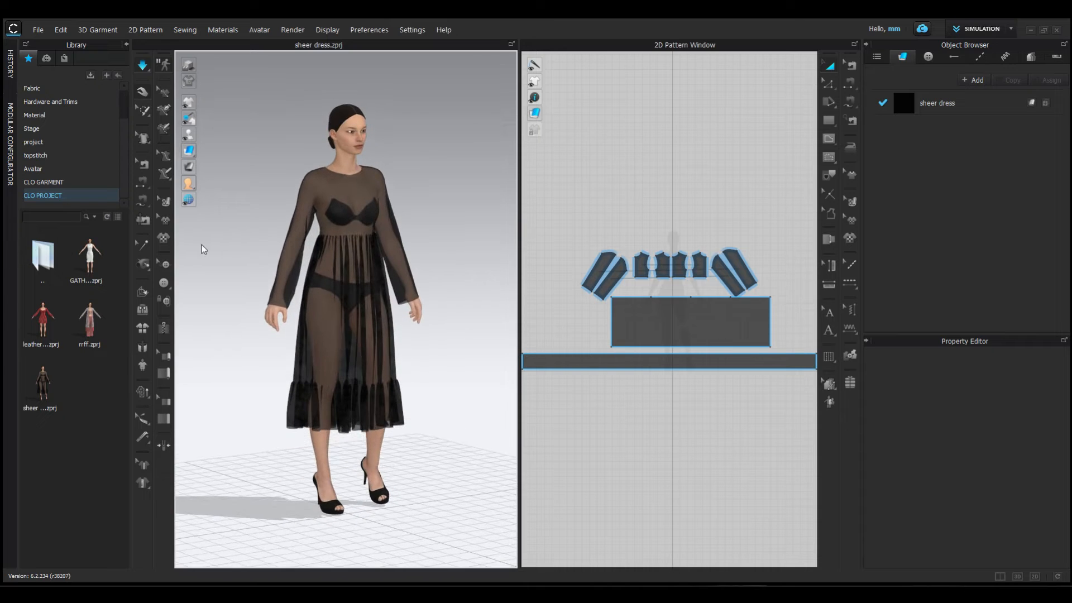
- Load the FV2 avatar from the Avatar library folder into the empty scene
{"action": "key", "text": "2"}
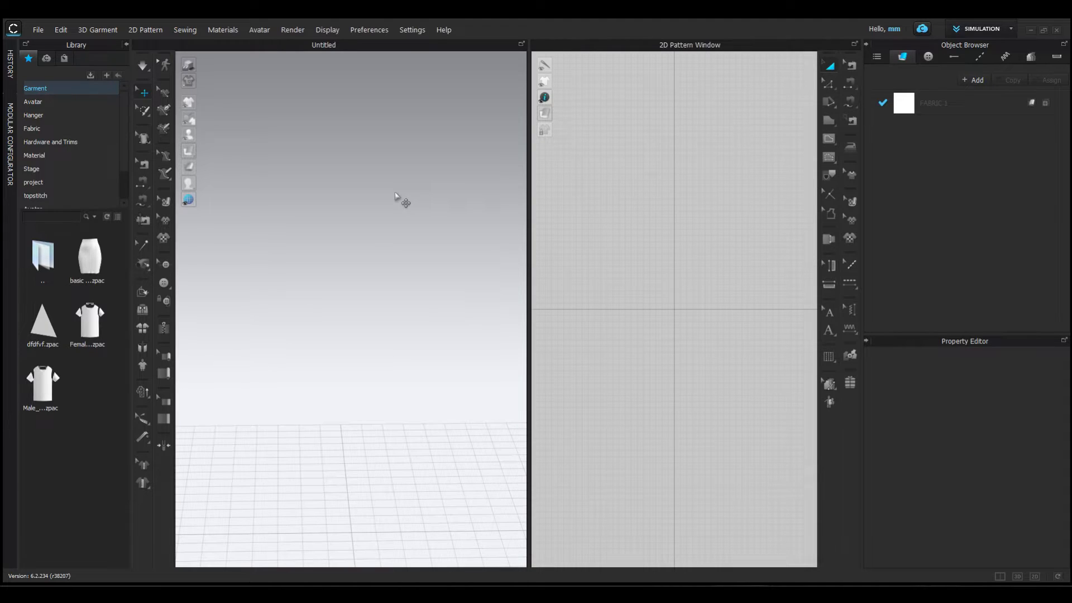
{"action": "left_click", "coordinate": [33, 101]}
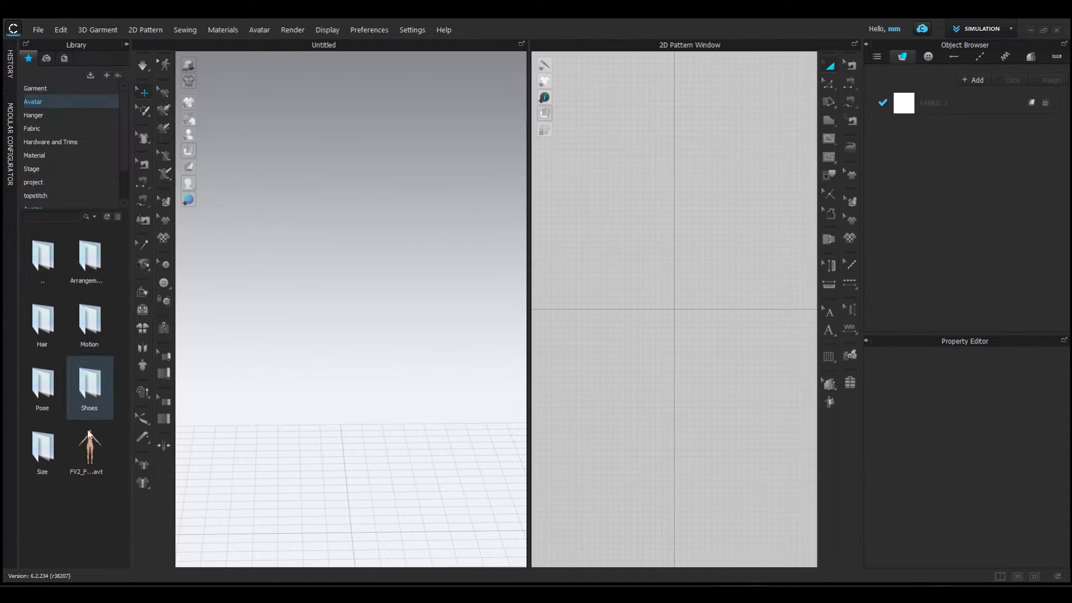
{"action": "double_click", "coordinate": [90, 455]}
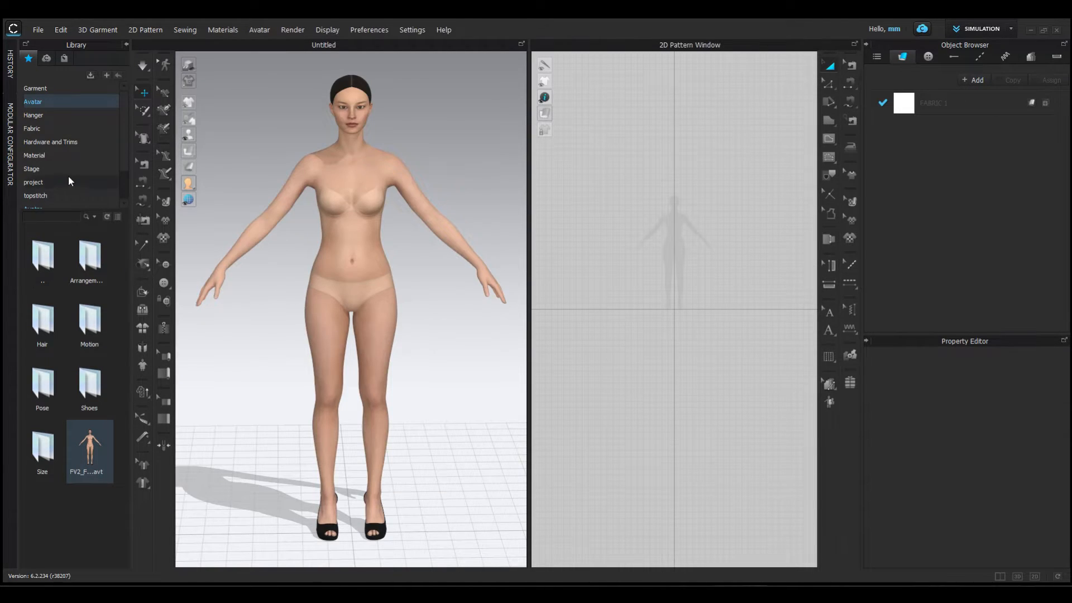
- Load TOP.zpac from the CLO GARMENT library onto the avatar, proceeding past the memory warning, and simulate the garment
{"action": "scroll", "coordinate": [69, 168], "scroll_direction": "down", "scroll_amount": 1}
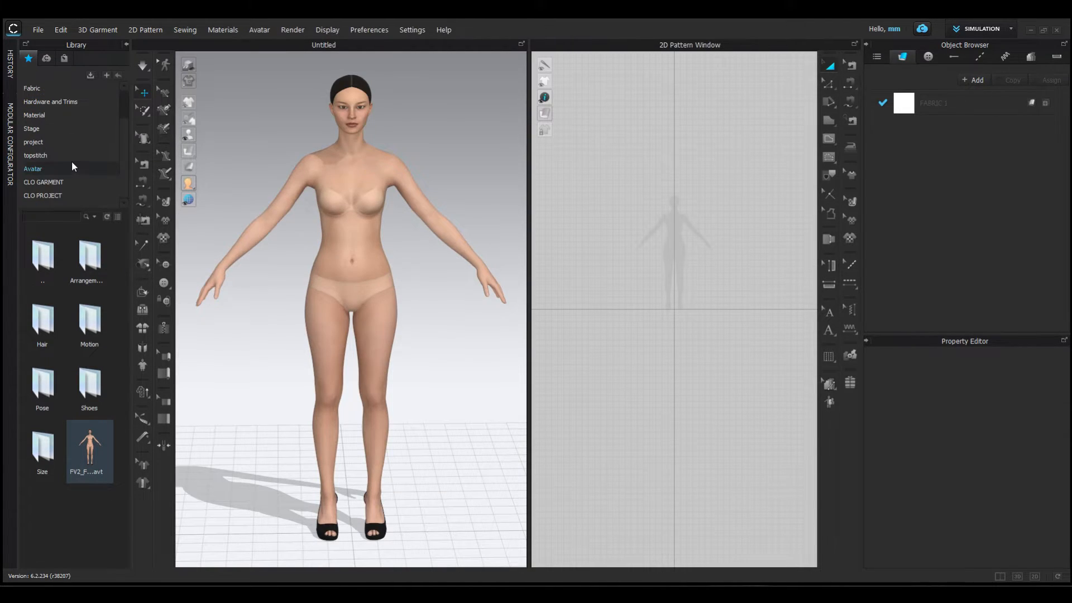
{"action": "left_click", "coordinate": [43, 179]}
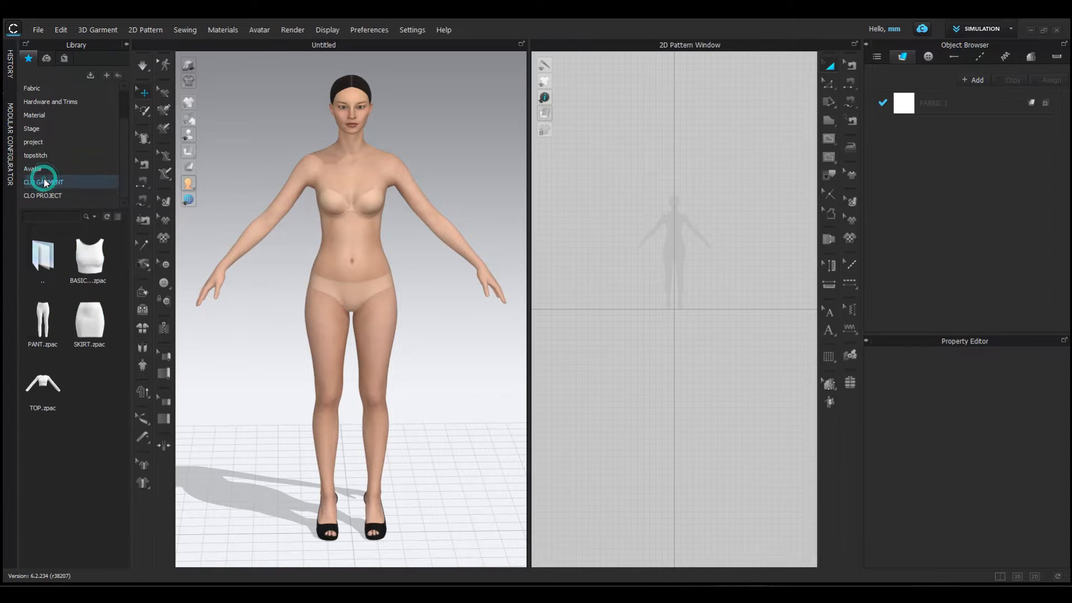
{"action": "mouse_move", "coordinate": [91, 265]}
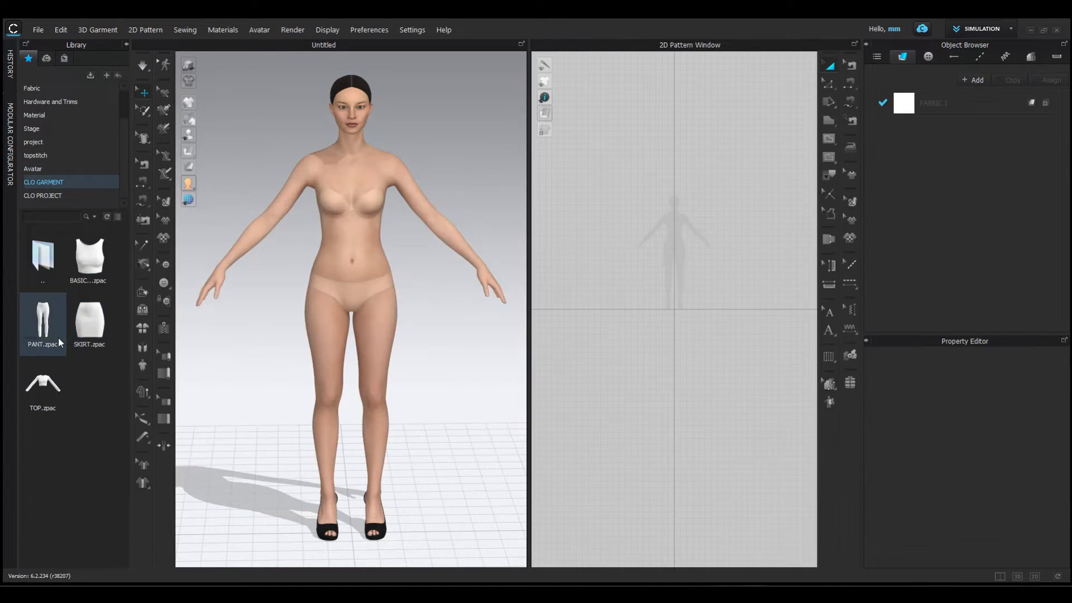
{"action": "mouse_move", "coordinate": [59, 340]}
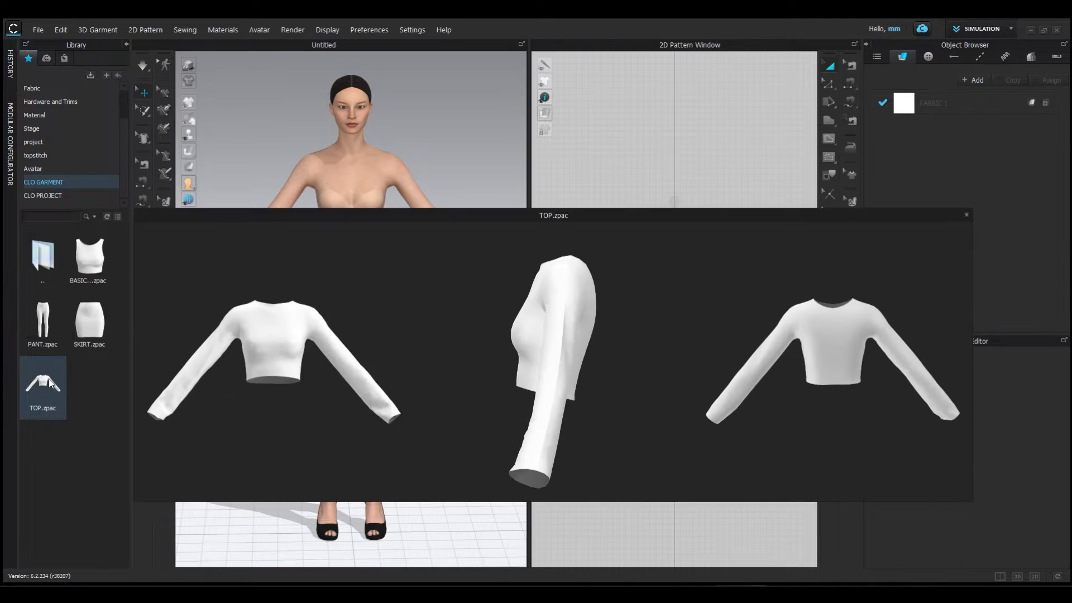
{"action": "double_click", "coordinate": [49, 378]}
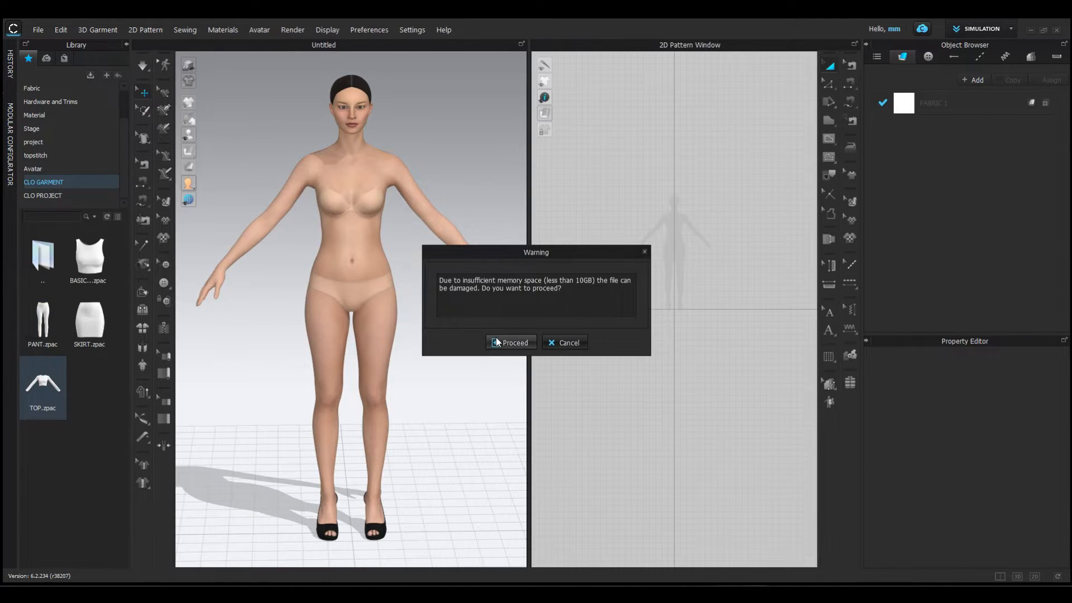
{"action": "left_click", "coordinate": [496, 338]}
{"action": "left_click", "coordinate": [506, 308]}
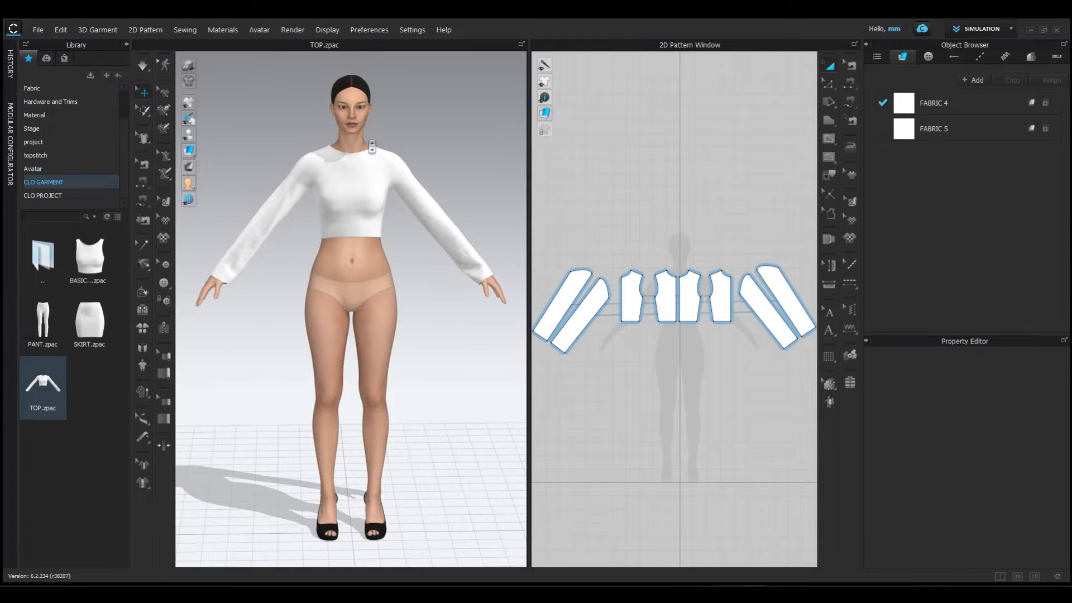
{"action": "scroll", "coordinate": [395, 280], "scroll_direction": "up", "scroll_amount": 3}
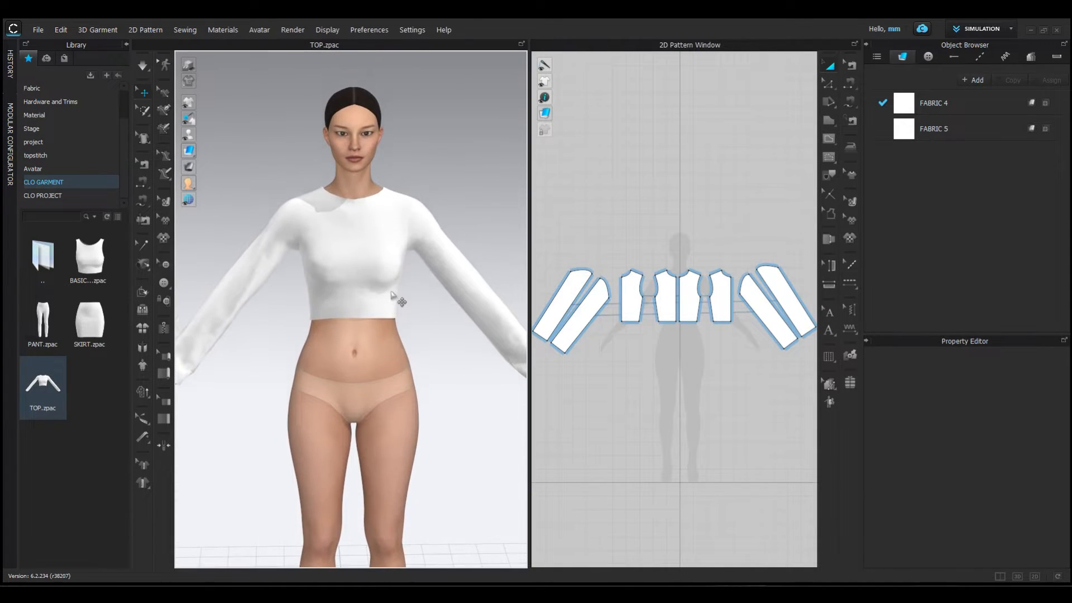
{"action": "left_click", "coordinate": [378, 300]}
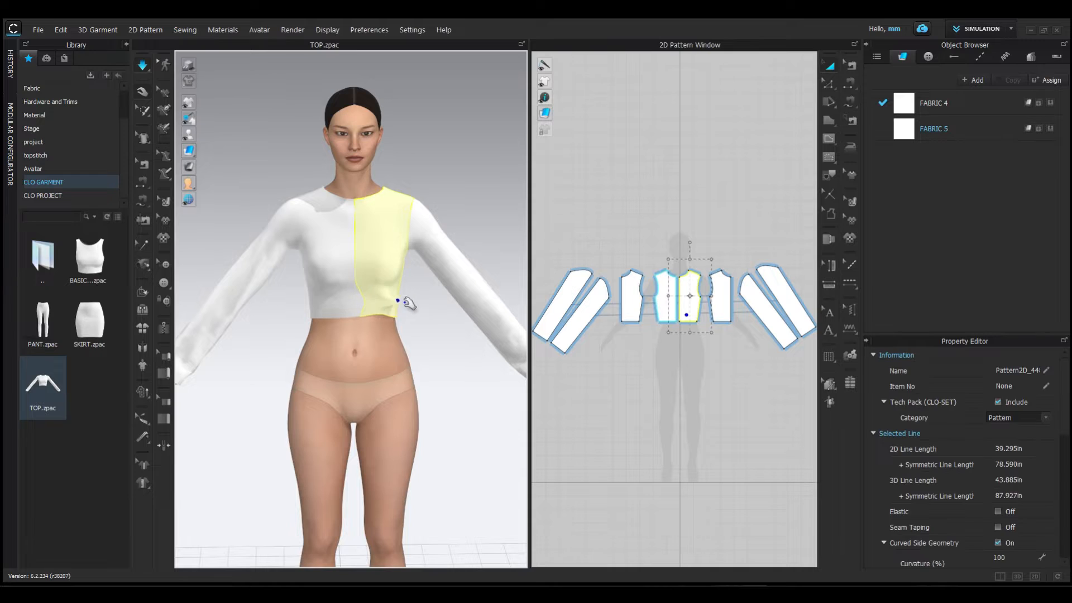
{"action": "left_click", "coordinate": [423, 309]}
{"action": "scroll", "coordinate": [688, 344], "scroll_direction": "down", "scroll_amount": 2}
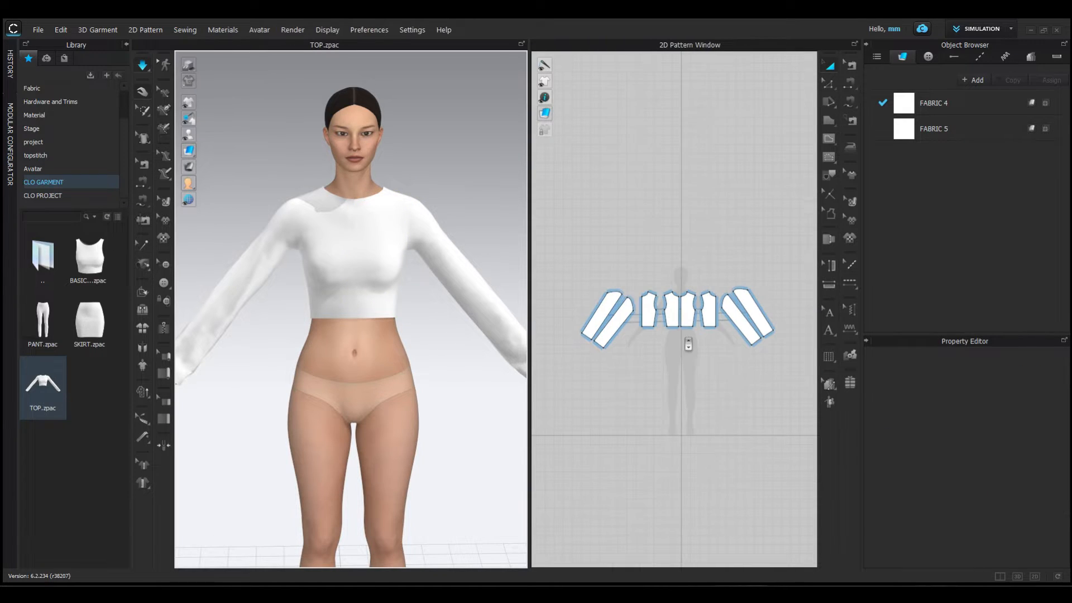
- Select all pattern pieces of the top, scale them up together, centre them on the avatar silhouette and simulate the looser fit
{"action": "left_click_drag", "start_coordinate": [551, 260], "coordinate": [627, 325]}
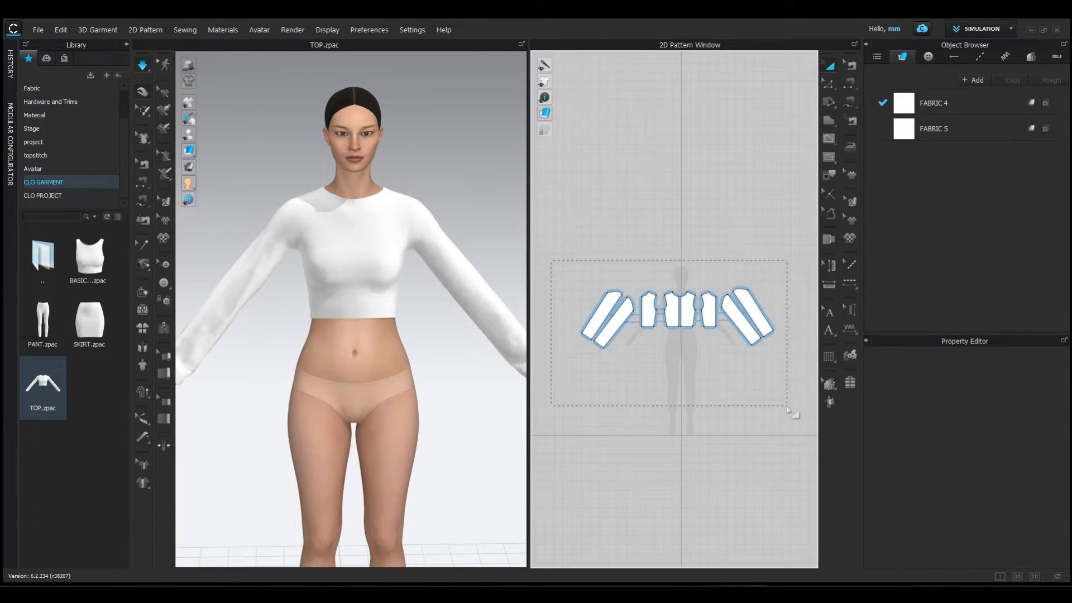
{"action": "left_click_drag", "start_coordinate": [788, 410], "coordinate": [787, 411]}
{"action": "left_click_drag", "start_coordinate": [783, 361], "coordinate": [782, 391]}
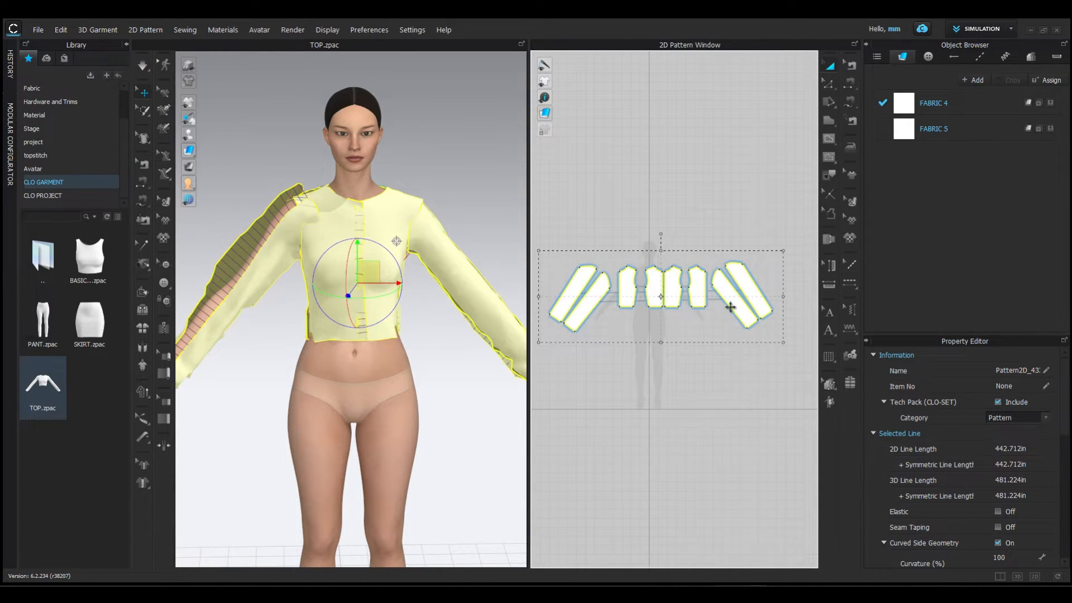
{"action": "left_click_drag", "start_coordinate": [738, 302], "coordinate": [715, 308]}
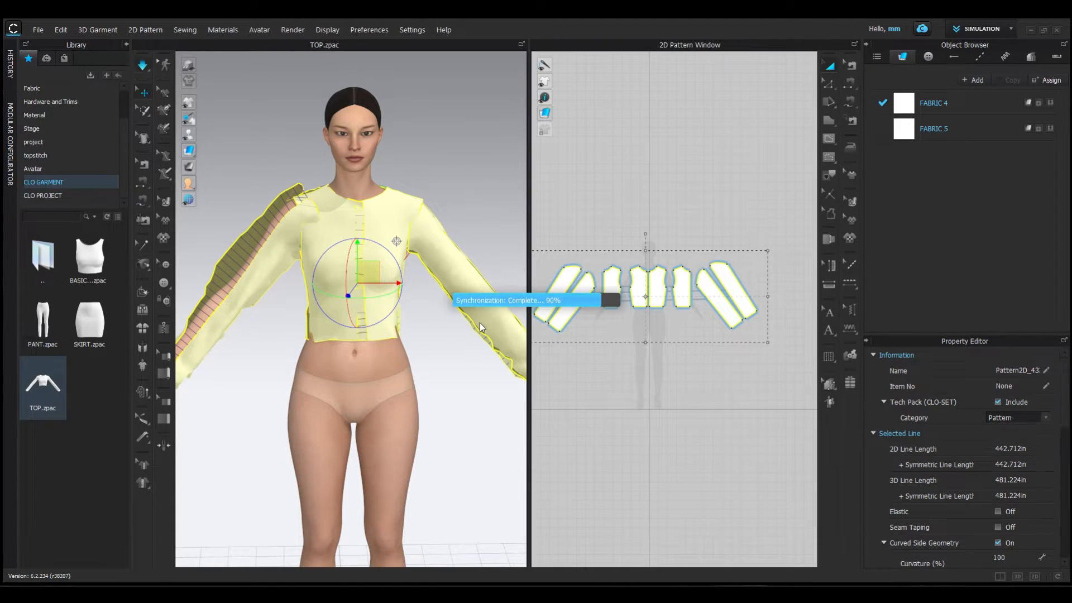
{"action": "key", "text": "space"}
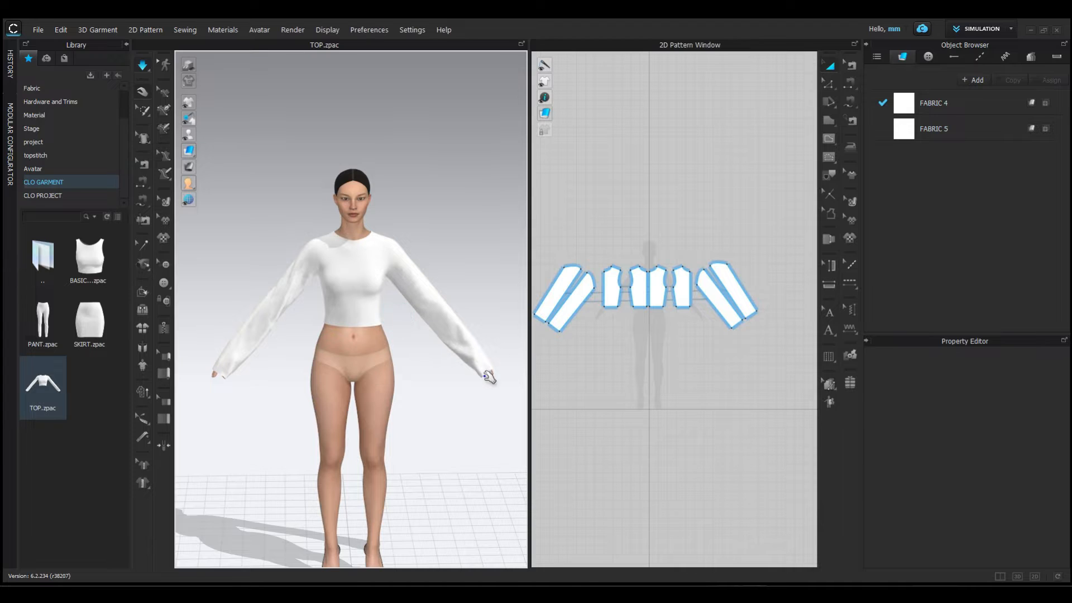
{"action": "scroll", "coordinate": [460, 363], "scroll_direction": "up", "scroll_amount": 2}
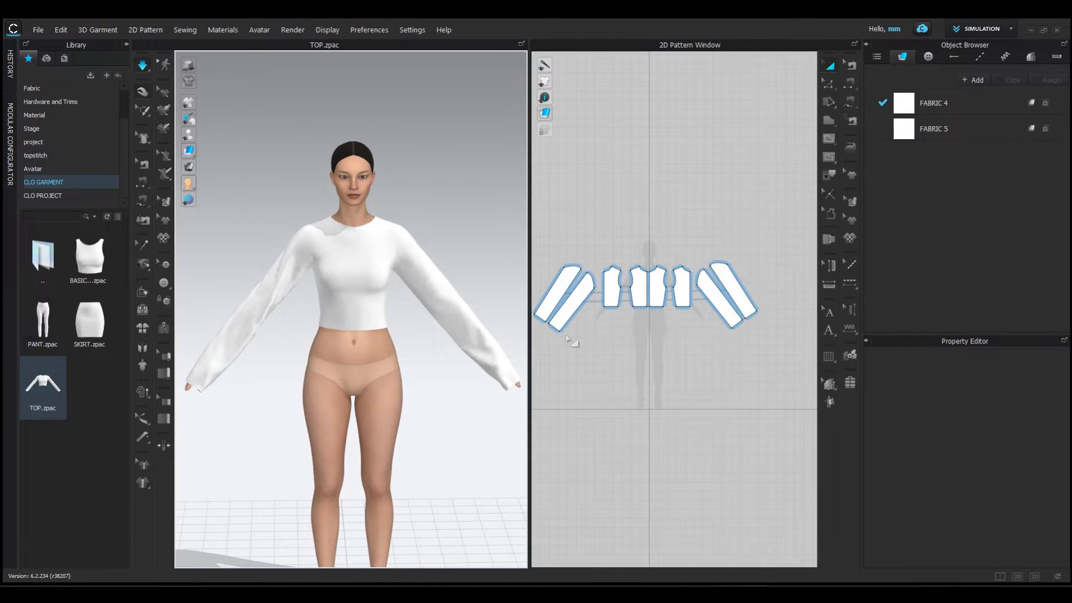
- Shorten both sleeves by moving the hem edges of the sleeve pieces inward along the arm, and simulate the cloth to settle it
{"action": "middle_click_drag", "start_coordinate": [596, 352], "coordinate": [631, 339]}
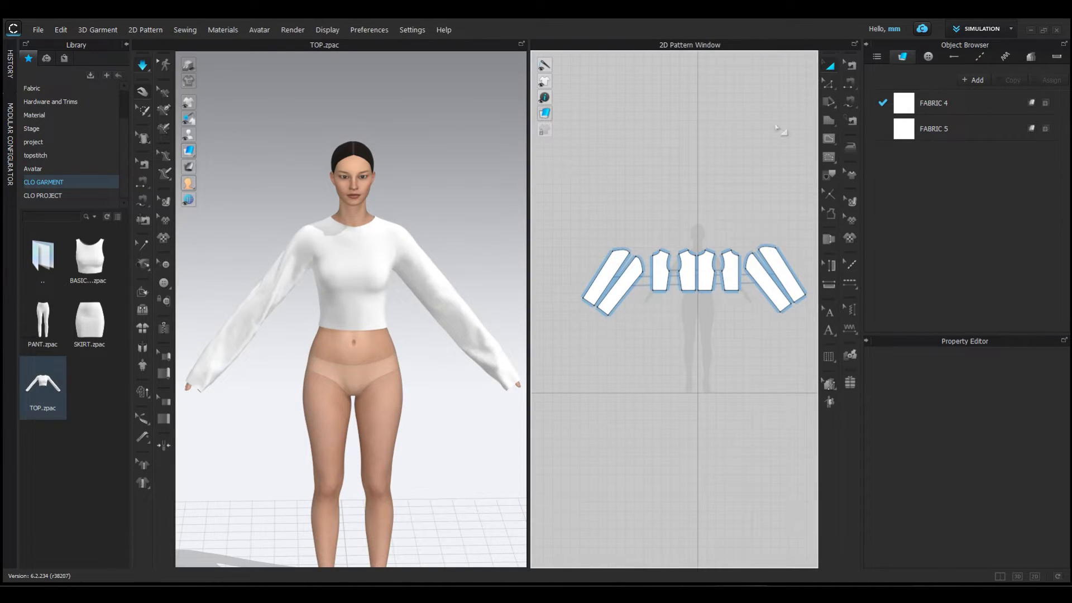
{"action": "left_click", "coordinate": [825, 85]}
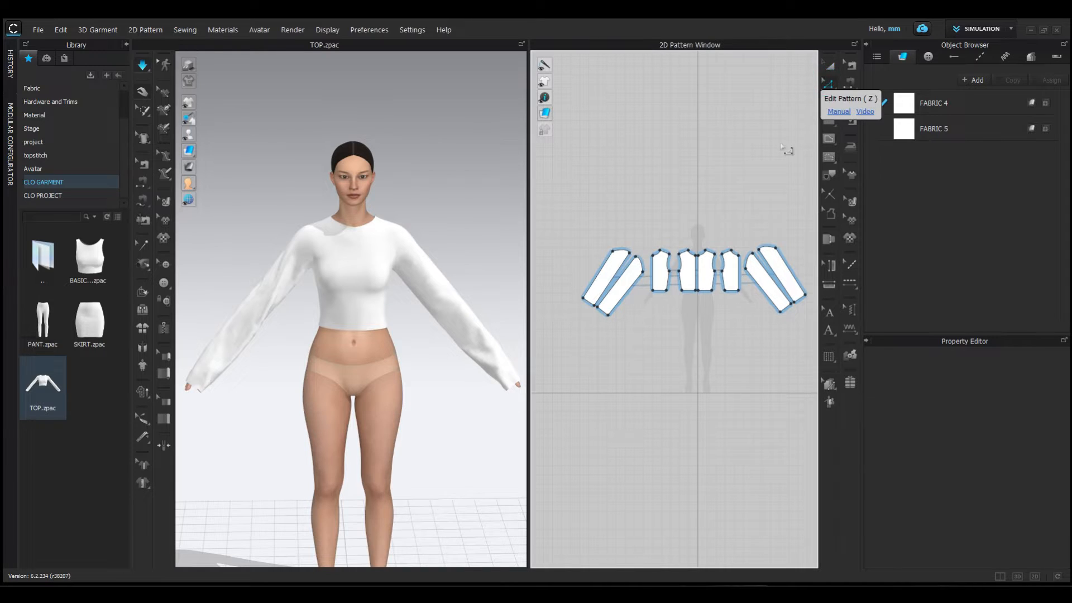
{"action": "left_click", "coordinate": [565, 285]}
{"action": "left_click", "coordinate": [602, 310]}
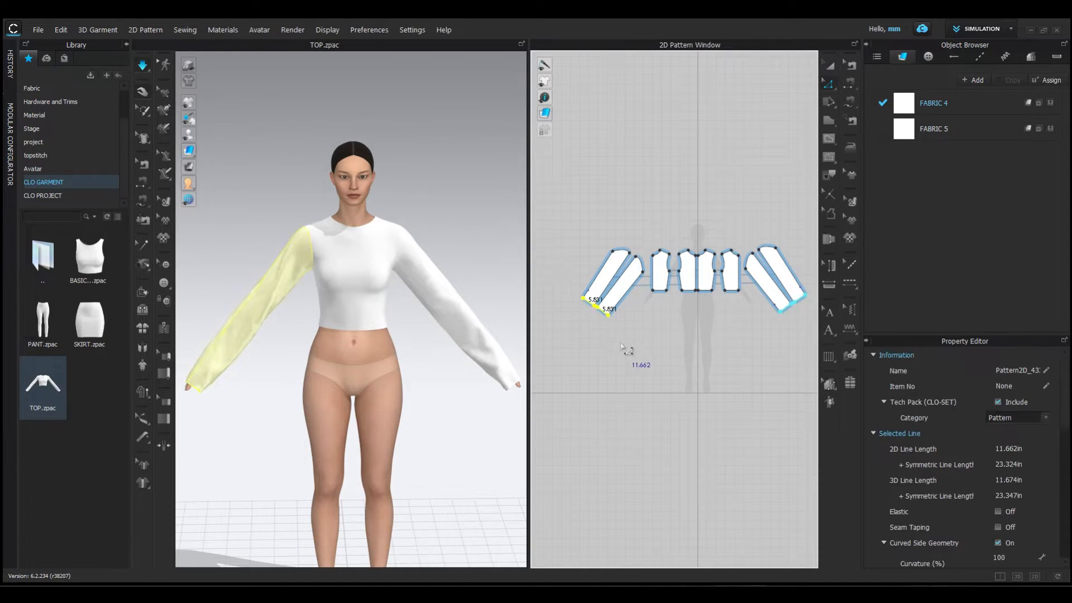
{"action": "left_click_drag", "start_coordinate": [613, 319], "coordinate": [619, 304]}
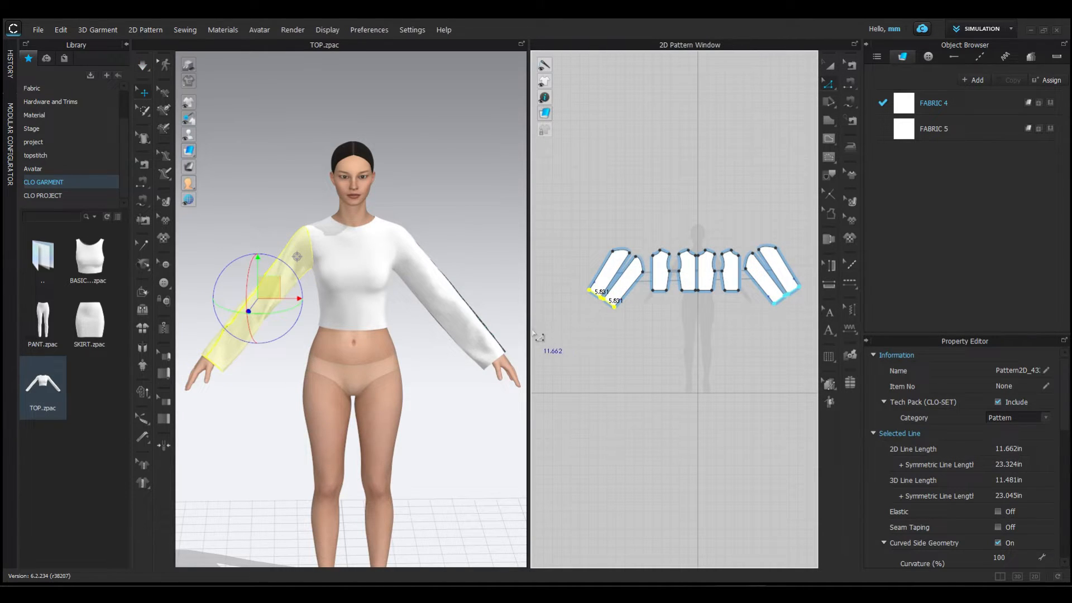
{"action": "key", "text": "space"}
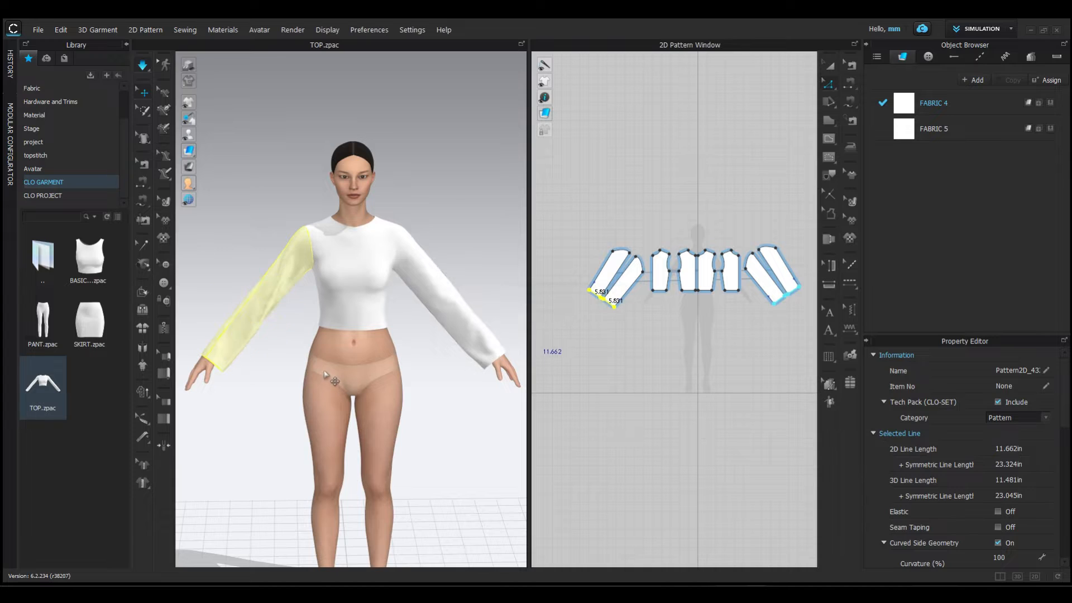
{"action": "left_click", "coordinate": [492, 318]}
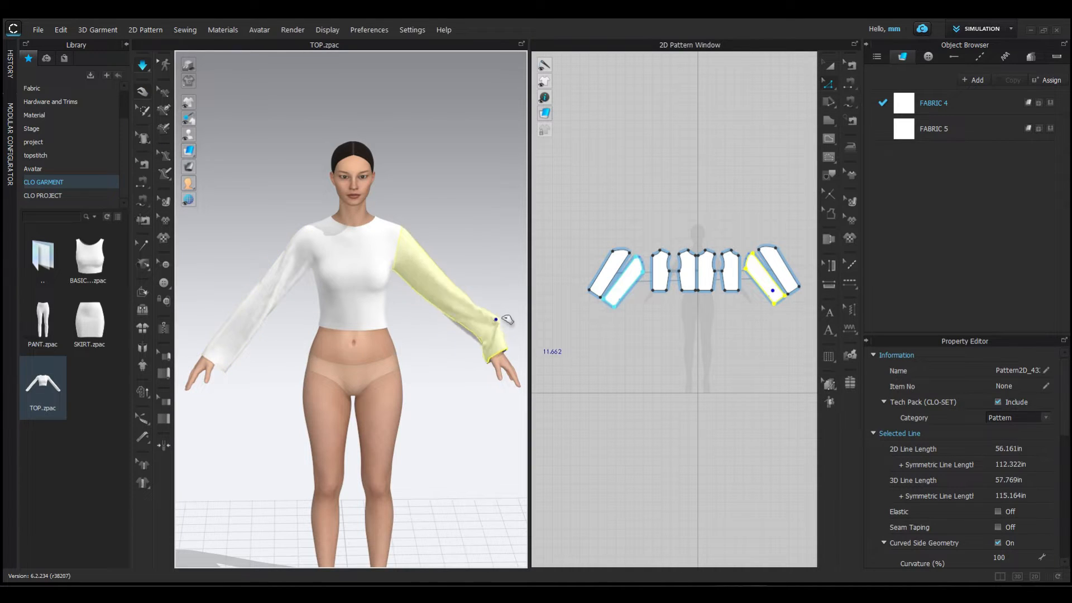
{"action": "left_click", "coordinate": [214, 347]}
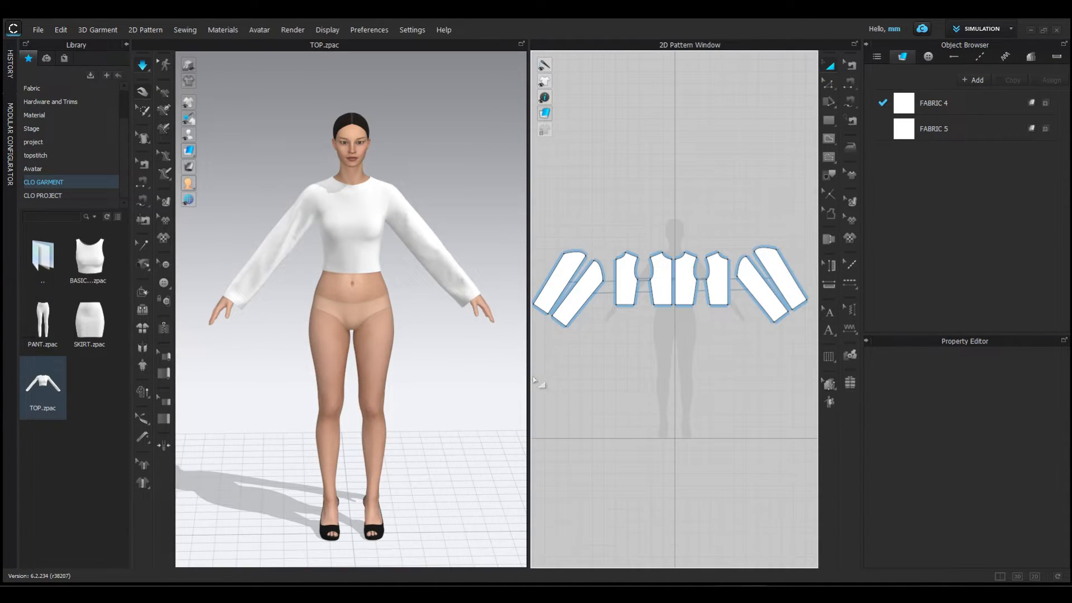
- Draw a rectangular skirt pattern about 67 in wide below the bodice pieces and raise it to hip level in front of the avatar
{"action": "left_click_drag", "start_coordinate": [528, 380], "coordinate": [476, 376]}
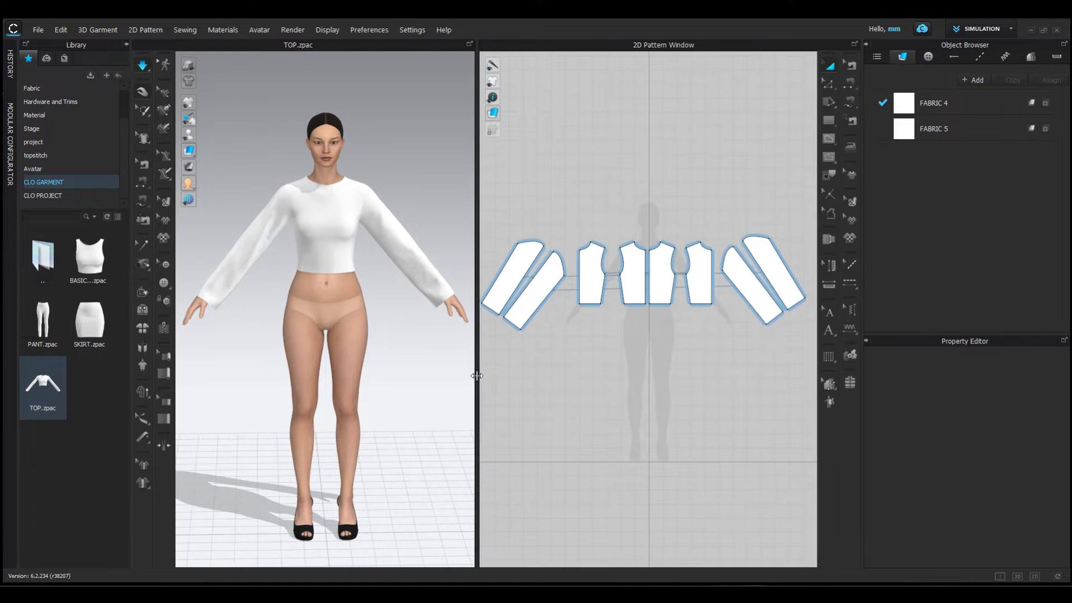
{"action": "scroll", "coordinate": [614, 382], "scroll_direction": "down", "scroll_amount": 3}
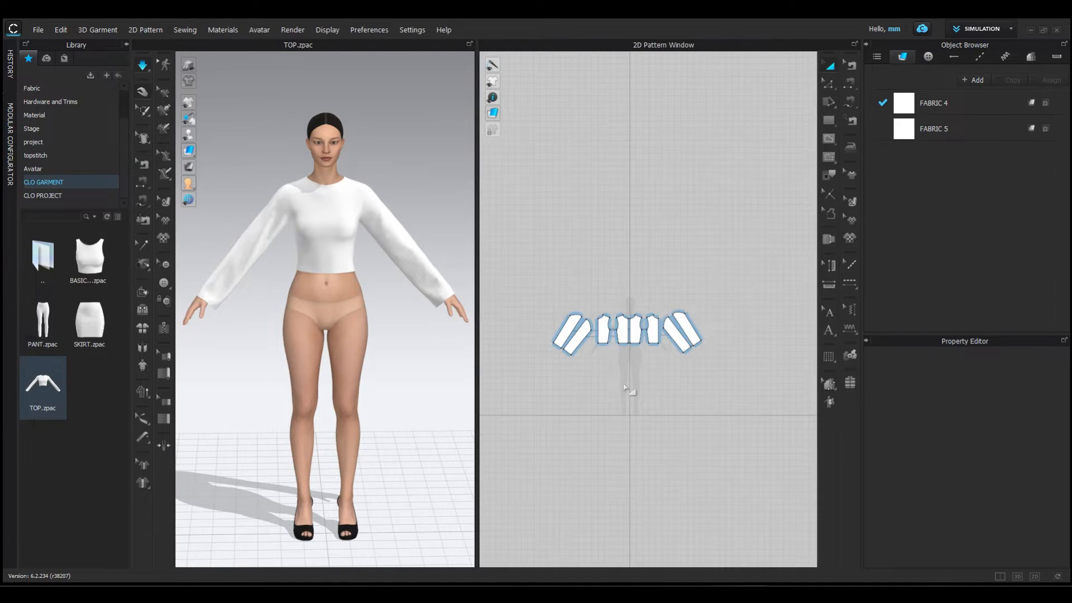
{"action": "middle_click_drag", "start_coordinate": [627, 390], "coordinate": [648, 297]}
{"action": "scroll", "coordinate": [647, 304], "scroll_direction": "up", "scroll_amount": 3}
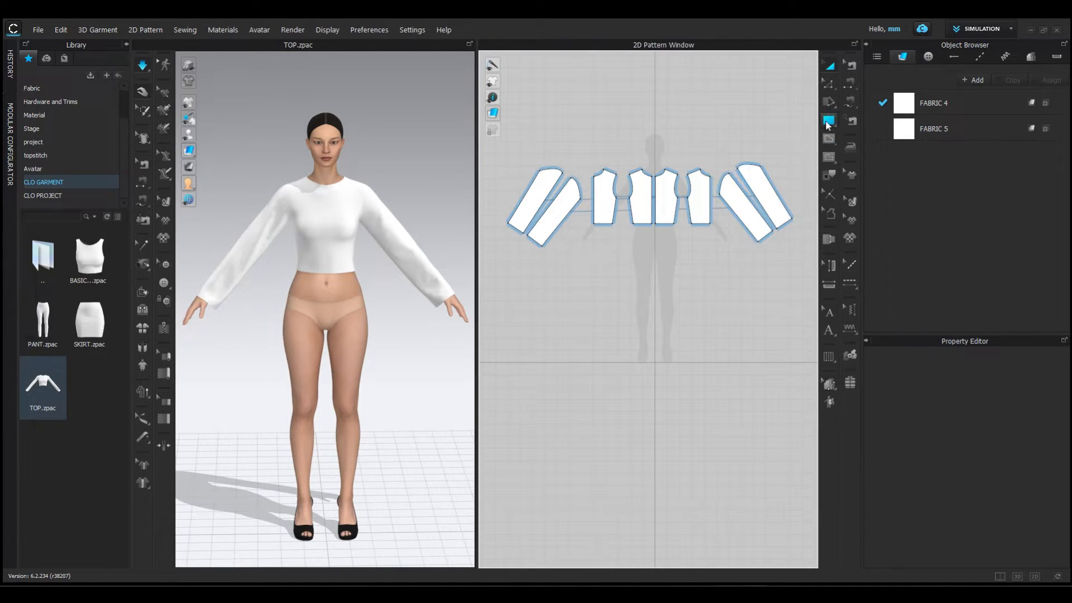
{"action": "left_click", "coordinate": [827, 121]}
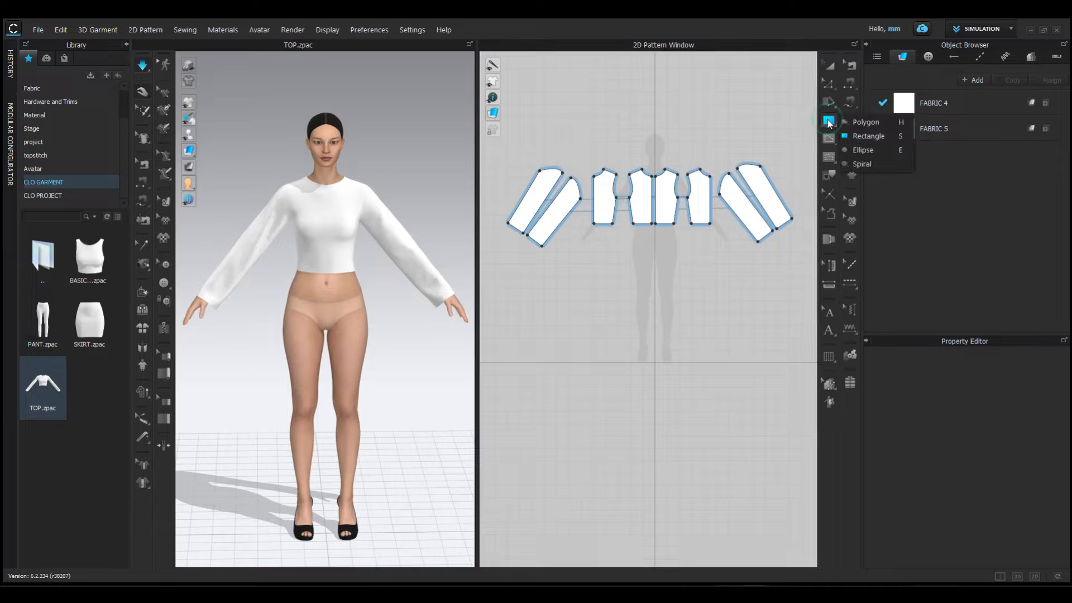
{"action": "left_click", "coordinate": [863, 136]}
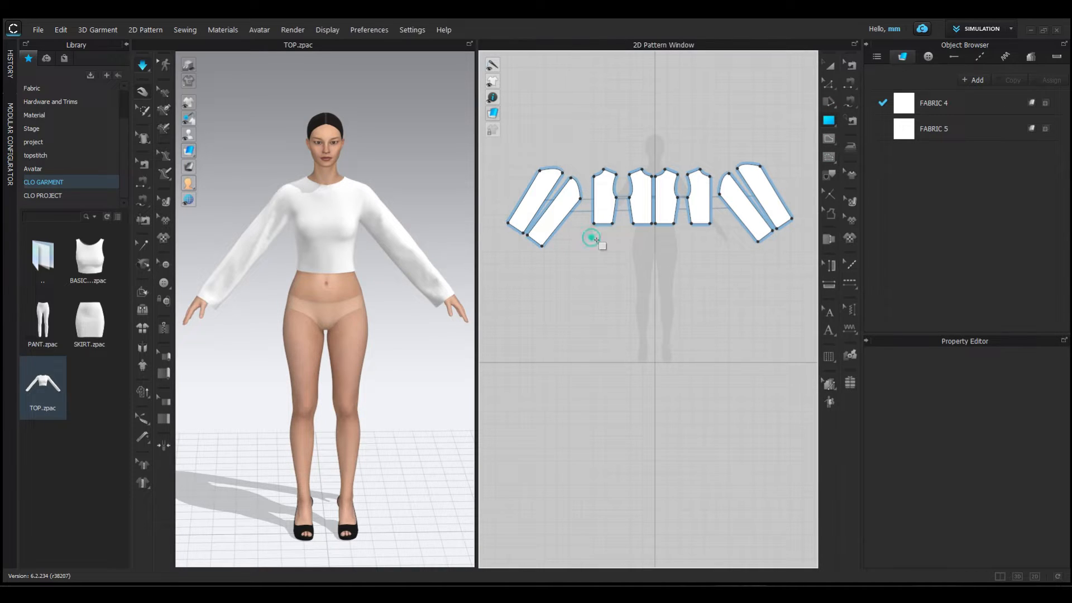
{"action": "left_click_drag", "start_coordinate": [591, 238], "coordinate": [801, 287]}
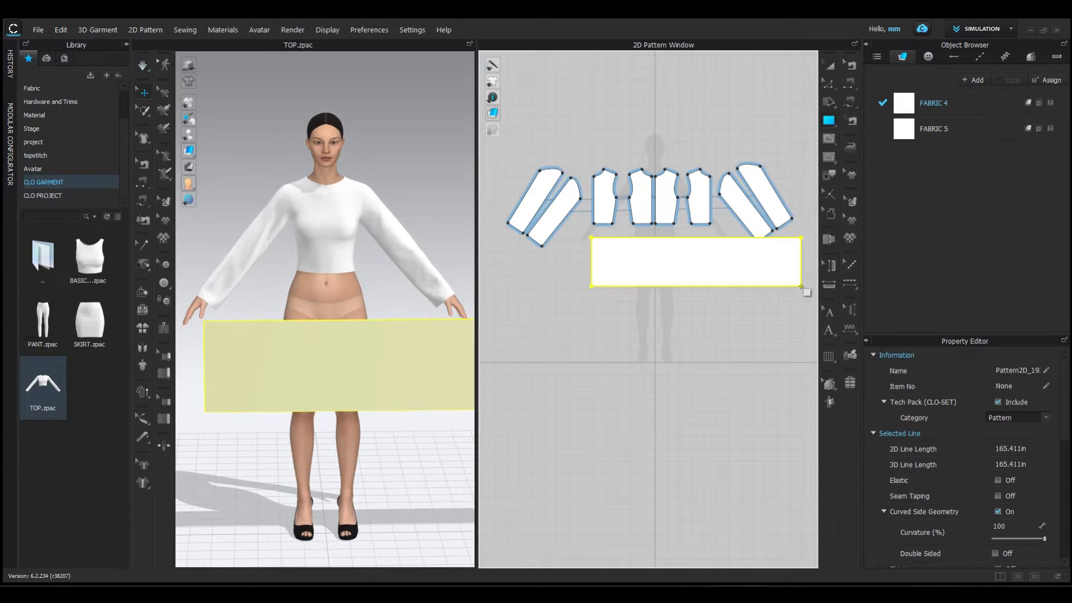
{"action": "left_click_drag", "start_coordinate": [314, 348], "coordinate": [328, 313]}
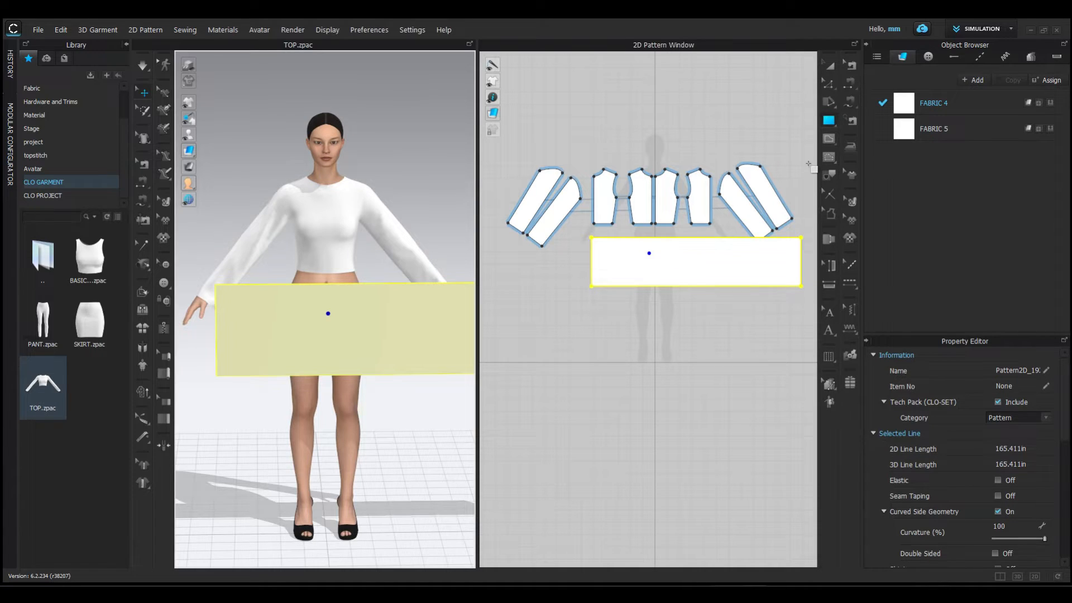
- Extend the skirt rectangle's lower edge downward to an outline length of about 187 in, and raise the piece to the bodice hem in 3D
{"action": "left_click", "coordinate": [830, 84]}
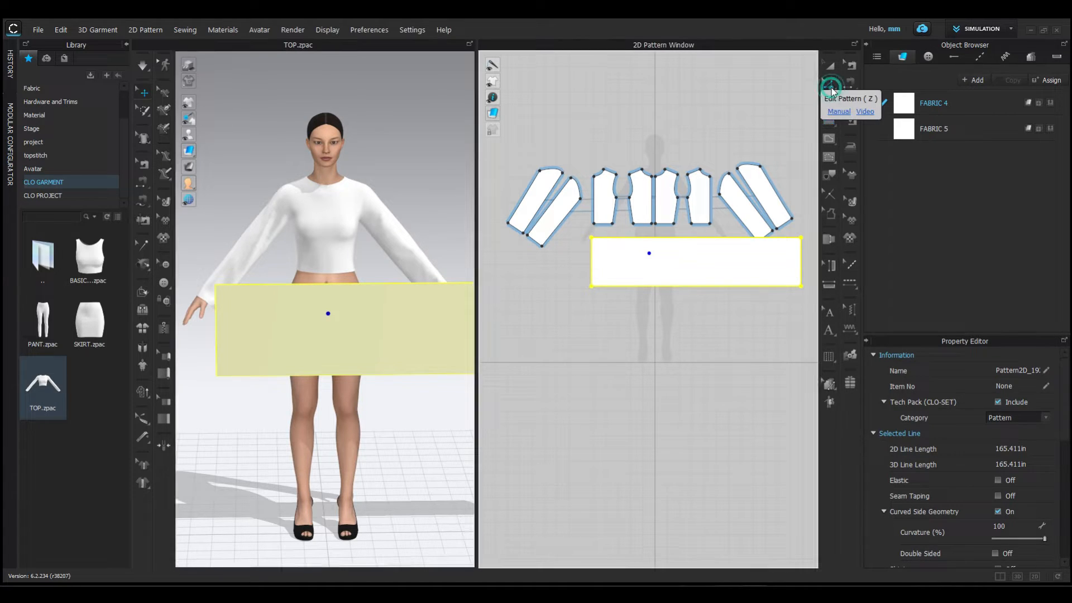
{"action": "left_click_drag", "start_coordinate": [701, 286], "coordinate": [701, 319]}
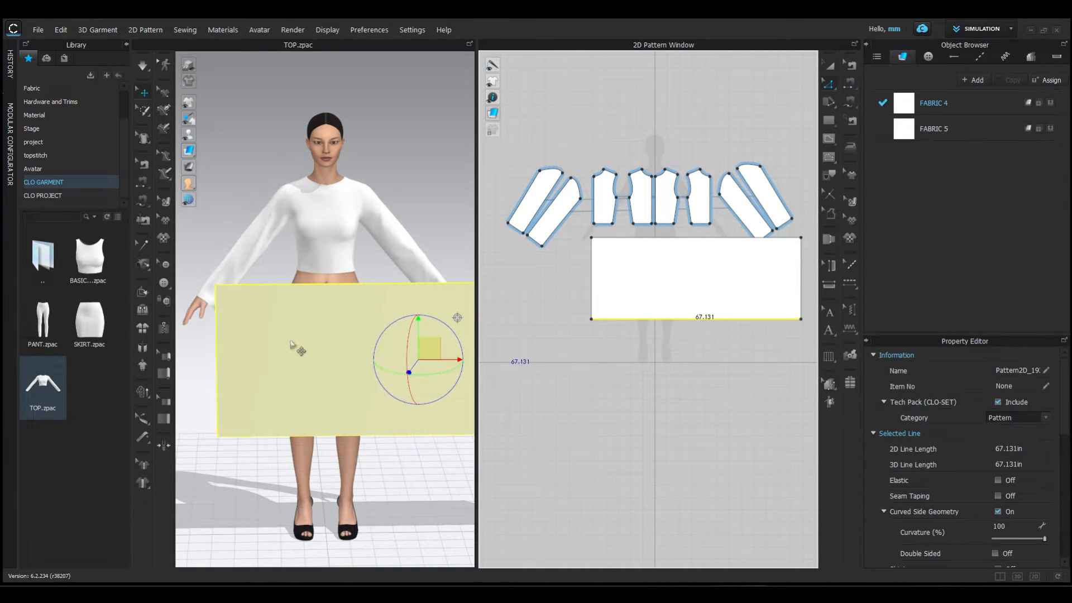
{"action": "left_click_drag", "start_coordinate": [291, 344], "coordinate": [294, 333]}
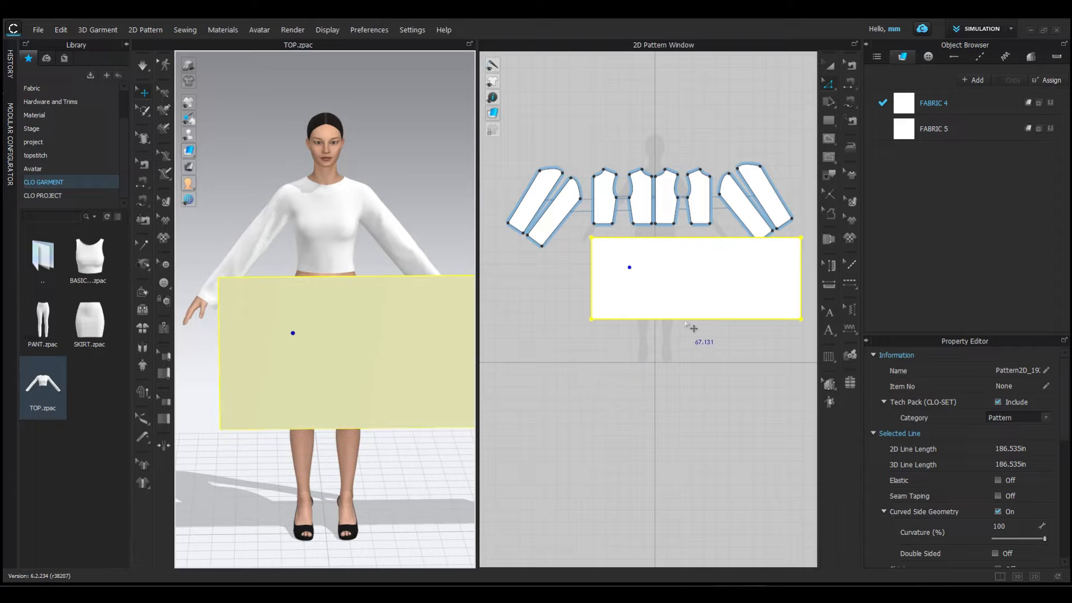
{"action": "left_click", "coordinate": [677, 332]}
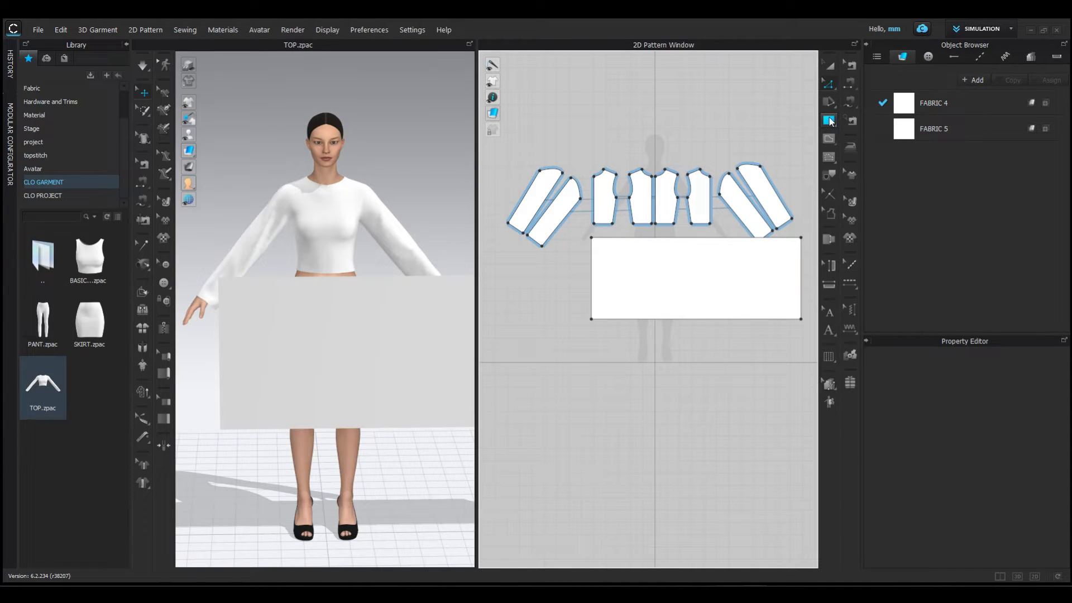
- Draw a long narrow rectangle about 154 in wide below the skirt pattern for the hem ruffle
{"action": "left_click", "coordinate": [830, 121]}
{"action": "left_click", "coordinate": [869, 136]}
{"action": "scroll", "coordinate": [706, 350], "scroll_direction": "down", "scroll_amount": 3}
{"action": "middle_click_drag", "start_coordinate": [711, 352], "coordinate": [625, 322]}
{"action": "scroll", "coordinate": [653, 340], "scroll_direction": "down", "scroll_amount": 2}
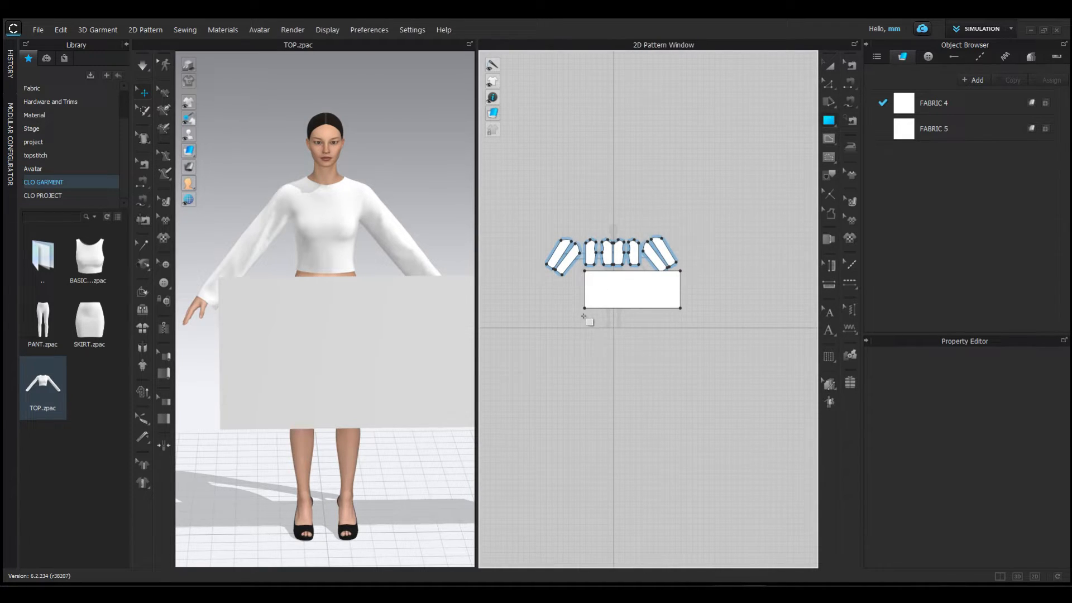
{"action": "left_click_drag", "start_coordinate": [583, 316], "coordinate": [803, 327]}
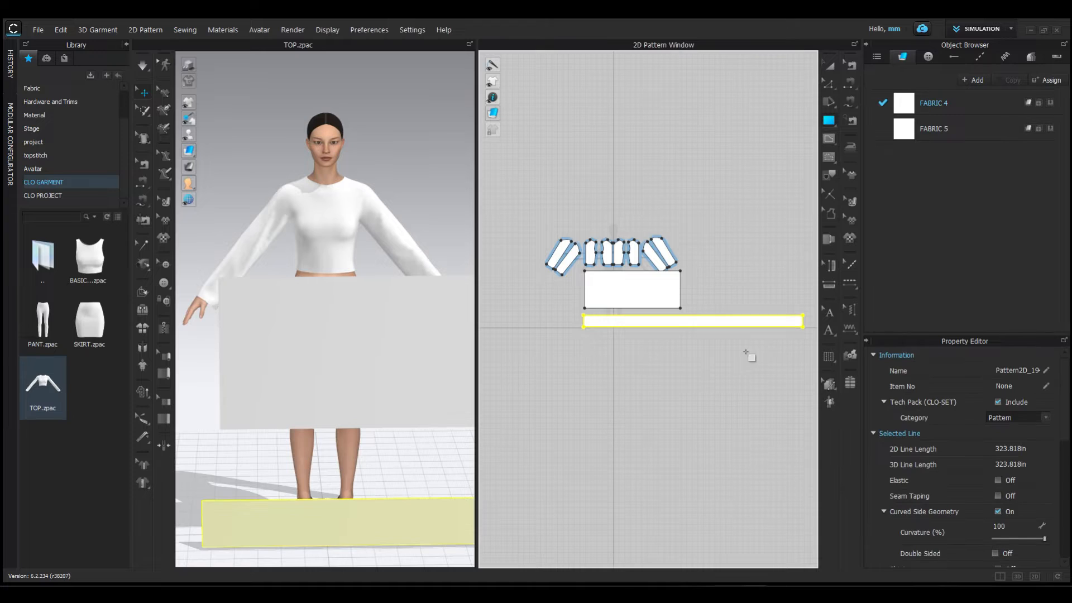
- Raise the long strip in 3D until it sits just below the skirt panel in front of the avatar
{"action": "left_click", "coordinate": [830, 69]}
{"action": "left_click_drag", "start_coordinate": [398, 514], "coordinate": [395, 462]}
{"action": "scroll", "coordinate": [391, 462], "scroll_direction": "down", "scroll_amount": 2}
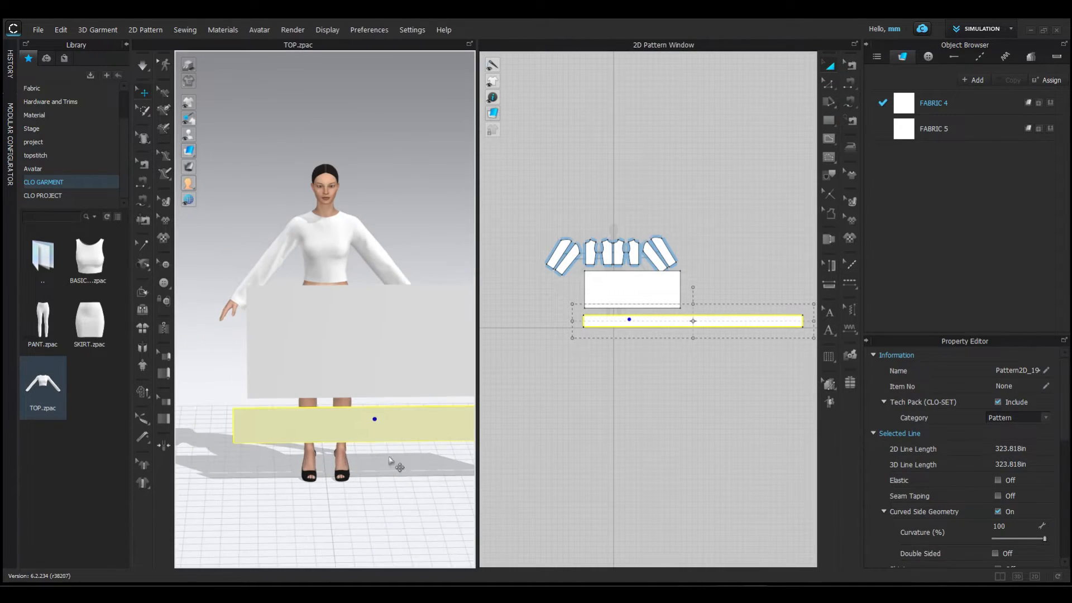
{"action": "scroll", "coordinate": [390, 459], "scroll_direction": "down", "scroll_amount": 2}
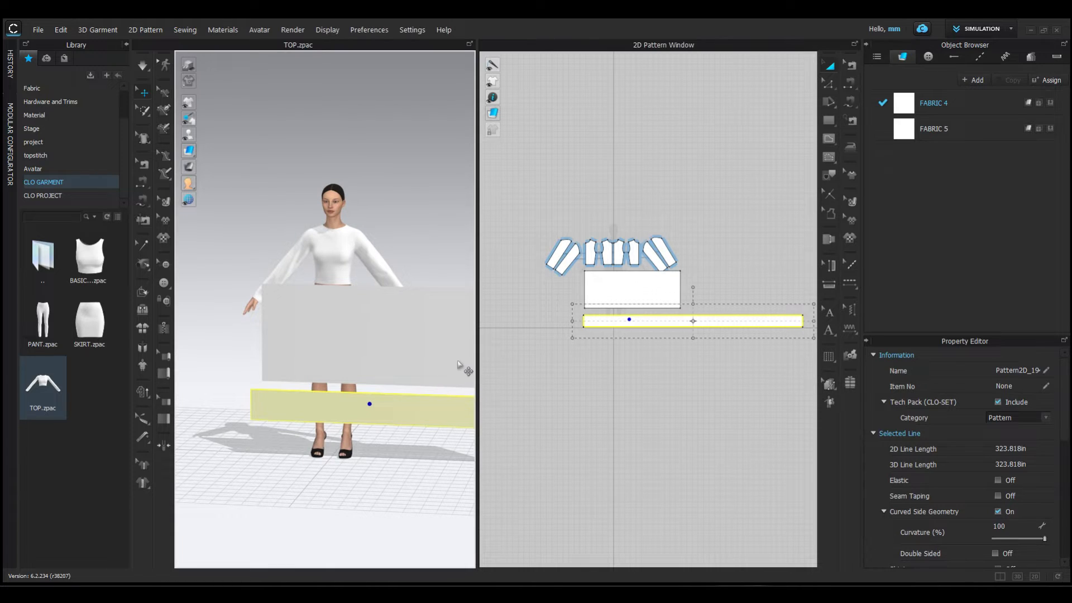
- Shift the skirt panel sideways in 3D to centre it in front of the avatar, and move the strip the same way
{"action": "left_click_drag", "start_coordinate": [477, 346], "coordinate": [538, 354]}
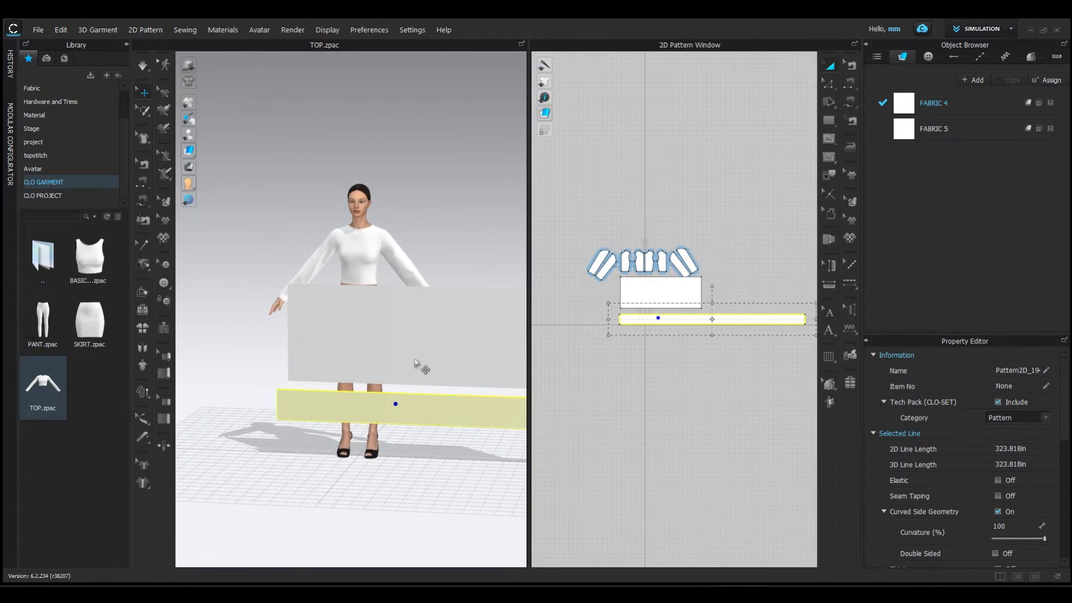
{"action": "left_click", "coordinate": [424, 350]}
{"action": "left_click_drag", "start_coordinate": [412, 344], "coordinate": [384, 346]}
{"action": "left_click_drag", "start_coordinate": [392, 397], "coordinate": [353, 400]}
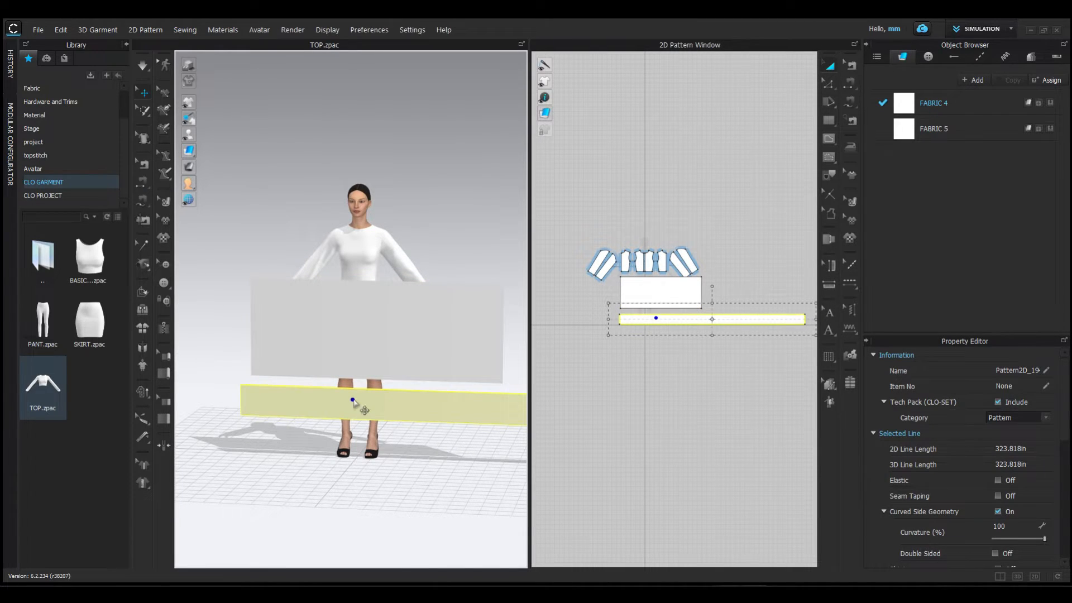
- Sew the long upper edge of the strip to the lower edge of the skirt panel
{"action": "left_click", "coordinate": [851, 84]}
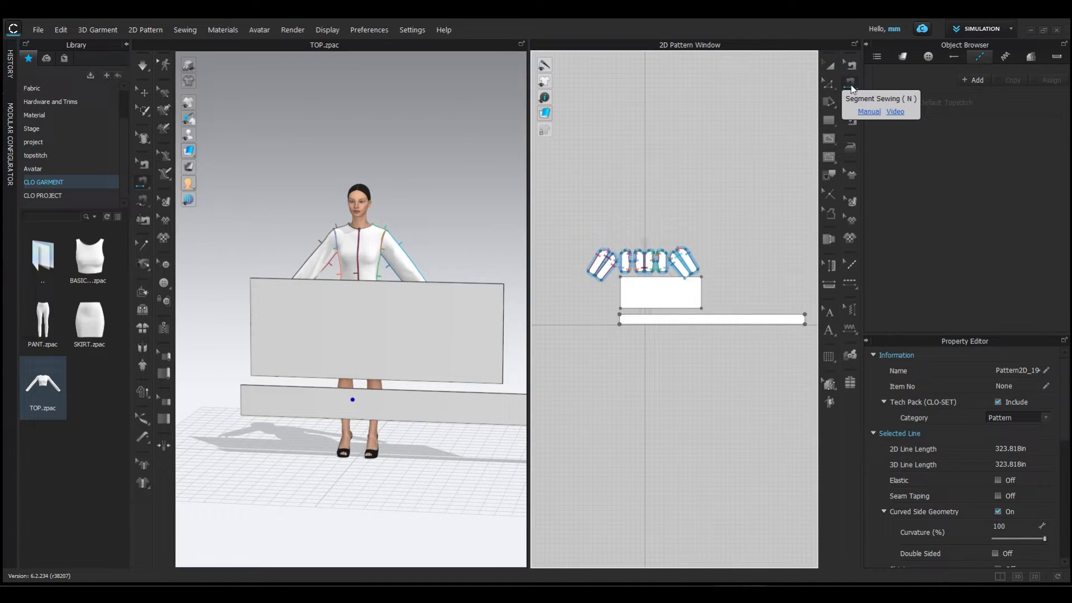
{"action": "left_click", "coordinate": [419, 390]}
{"action": "scroll", "coordinate": [420, 391], "scroll_direction": "down", "scroll_amount": 1}
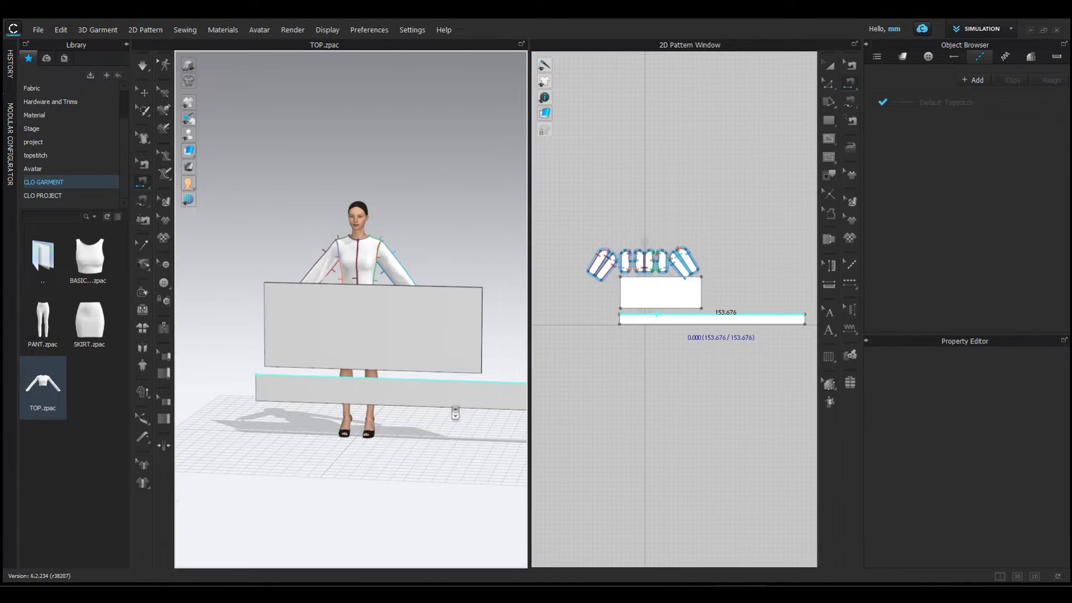
{"action": "left_click", "coordinate": [292, 371]}
{"action": "scroll", "coordinate": [399, 347], "scroll_direction": "up", "scroll_amount": 2}
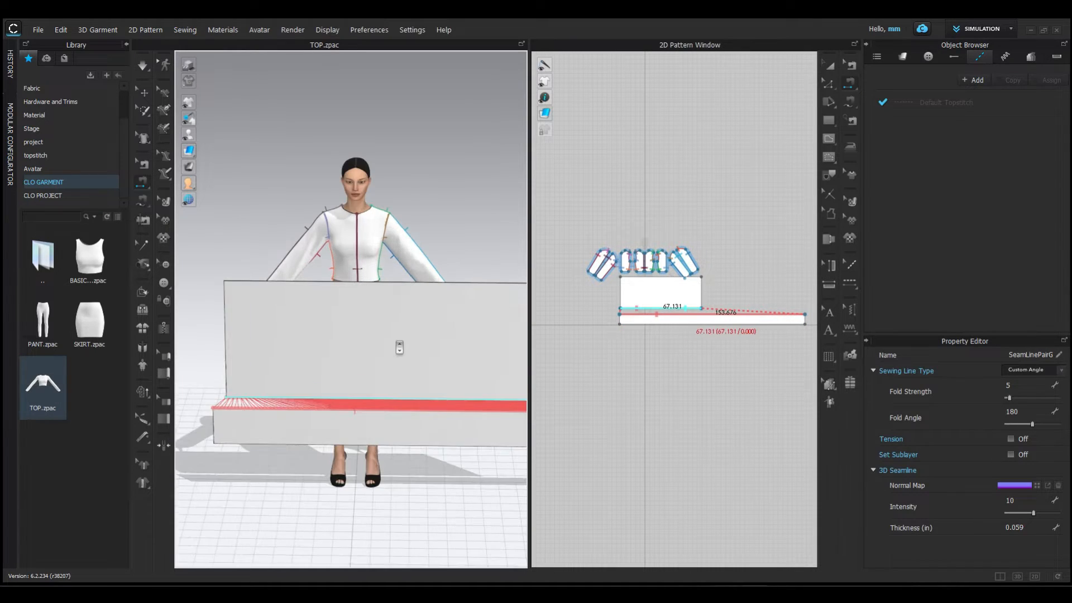
- Try simulating the skirt panel with the strip sewn to its hem, and undo the simulation
{"action": "key", "text": "space"}
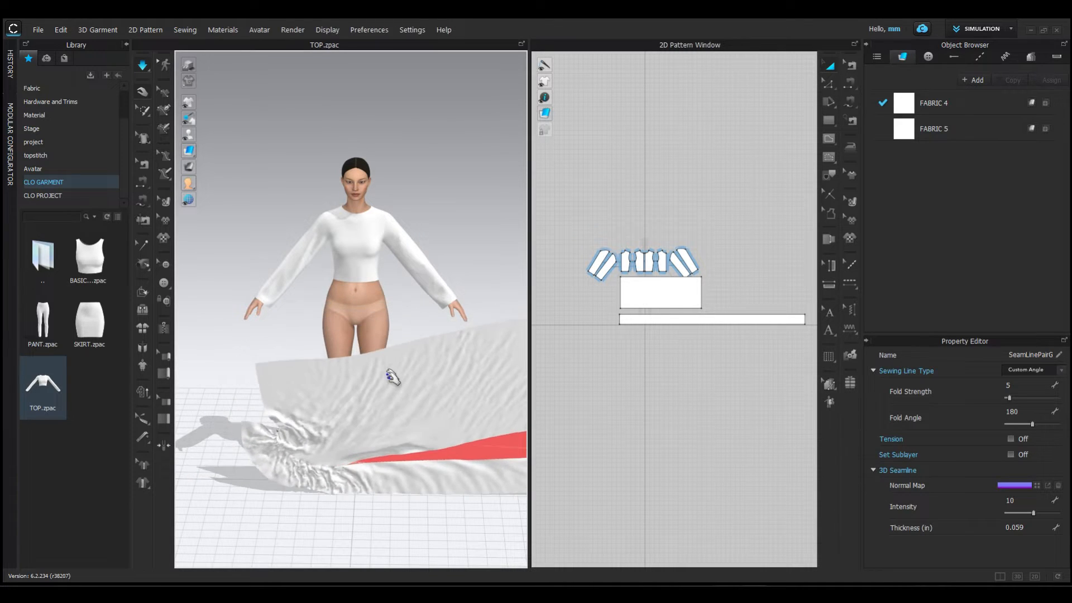
{"action": "key", "text": "space"}
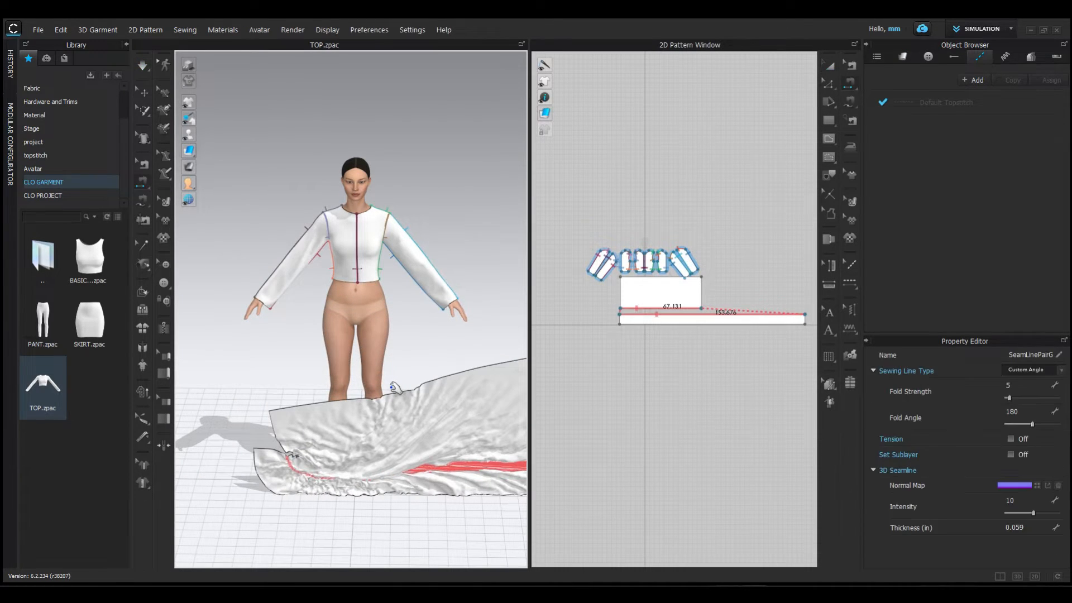
{"action": "key", "text": "ctrl+z"}
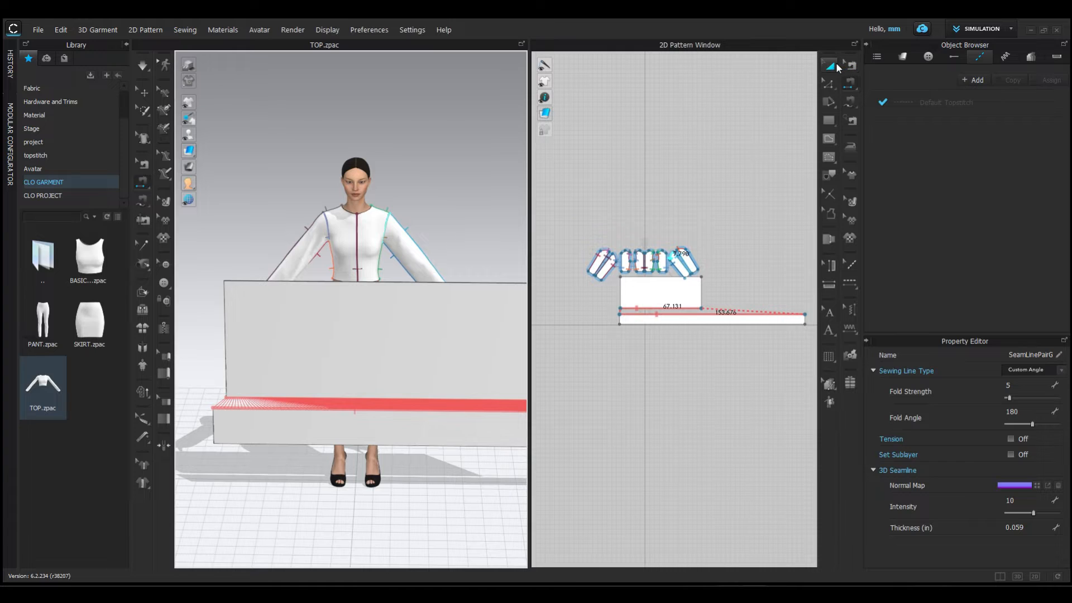
- Freeze the skirt panel so that it holds still during simulation
{"action": "left_click", "coordinate": [832, 64]}
{"action": "scroll", "coordinate": [664, 293], "scroll_direction": "up", "scroll_amount": 3}
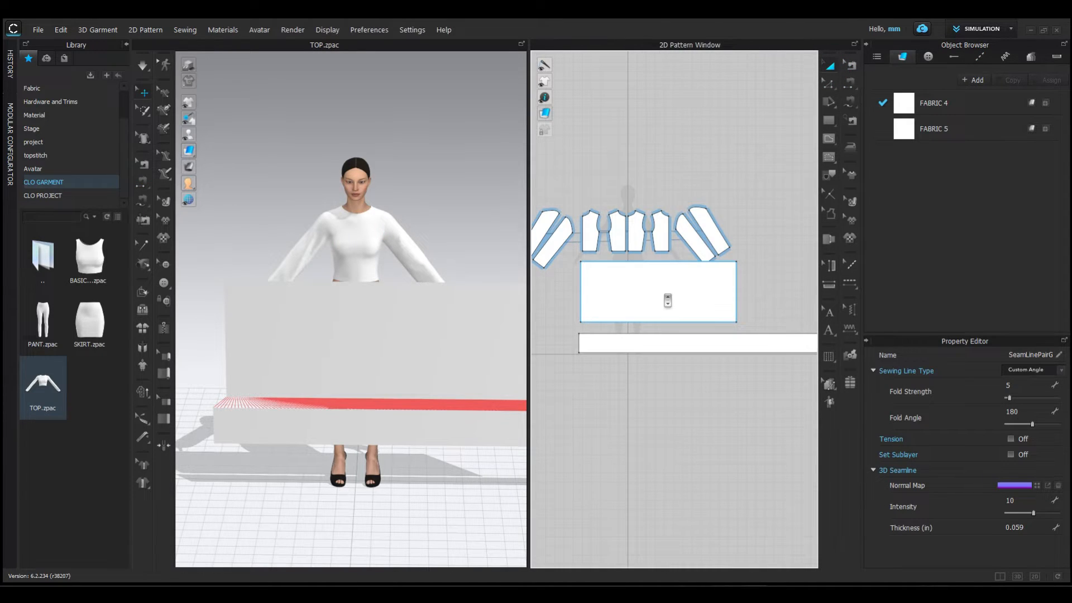
{"action": "right_click", "coordinate": [666, 299]}
{"action": "mouse_move", "coordinate": [685, 410]}
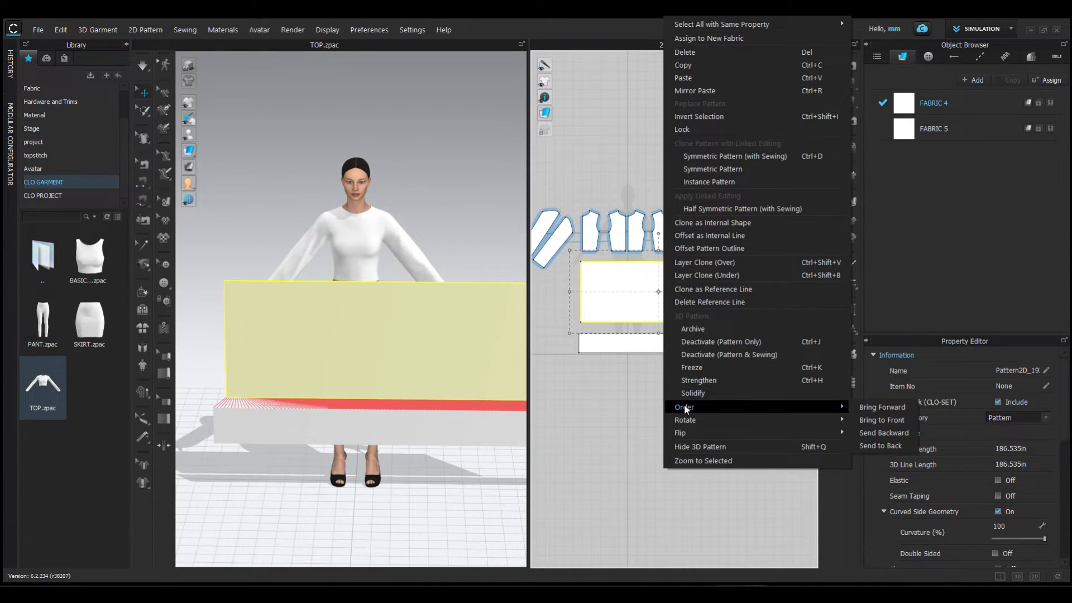
{"action": "left_click", "coordinate": [701, 370]}
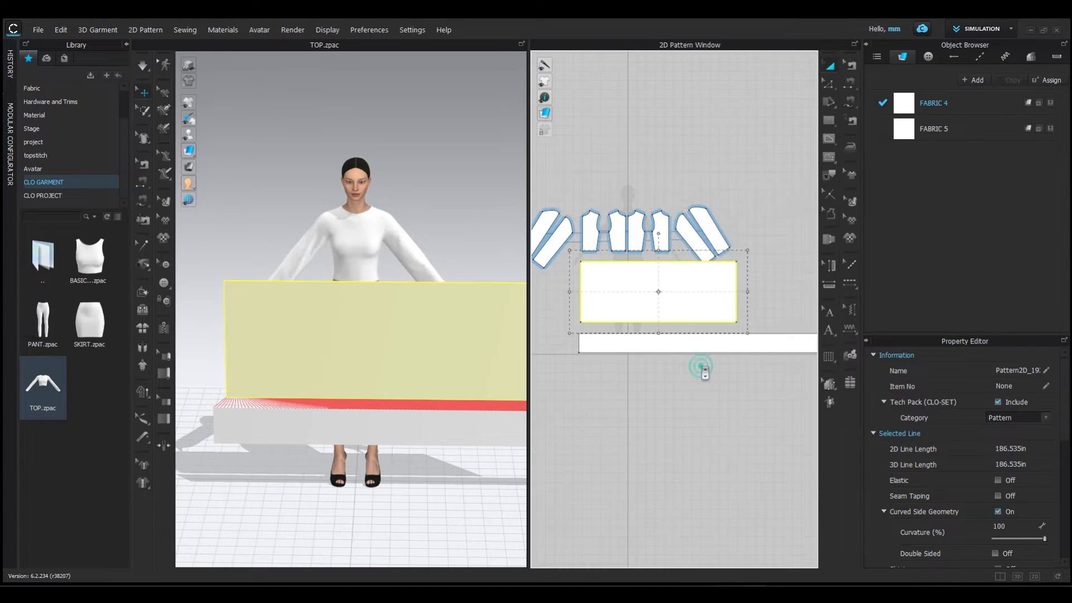
{"action": "left_click", "coordinate": [475, 263]}
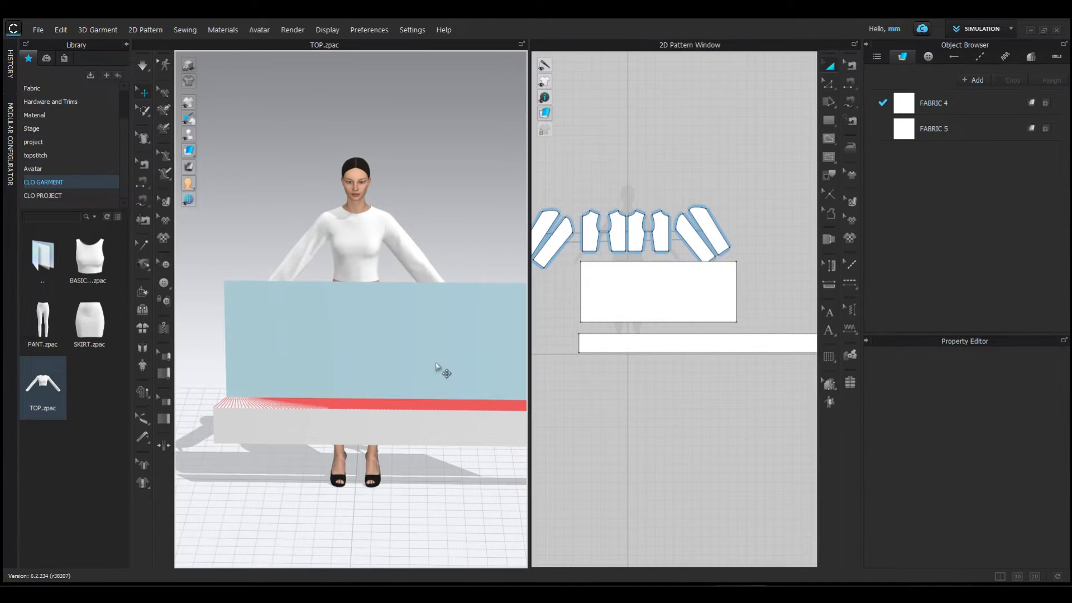
- Simulate the strip into a gathered ruffle along the frozen skirt's hem and pull its tangled end straight
{"action": "key", "text": "space"}
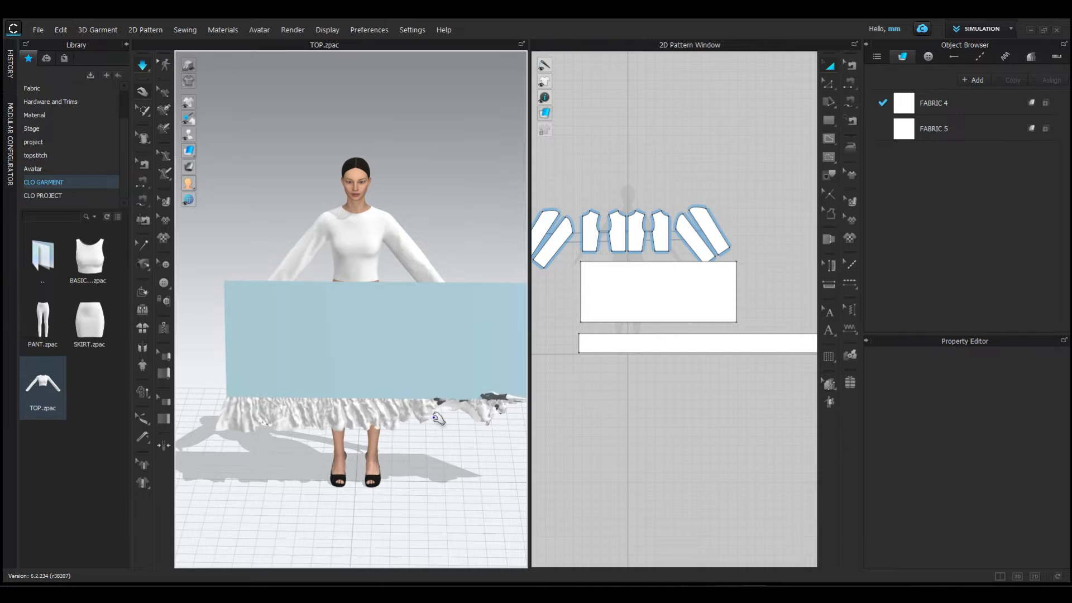
{"action": "scroll", "coordinate": [450, 399], "scroll_direction": "down", "scroll_amount": 3}
{"action": "left_click_drag", "start_coordinate": [453, 394], "coordinate": [513, 411]}
{"action": "scroll", "coordinate": [519, 413], "scroll_direction": "up", "scroll_amount": 2}
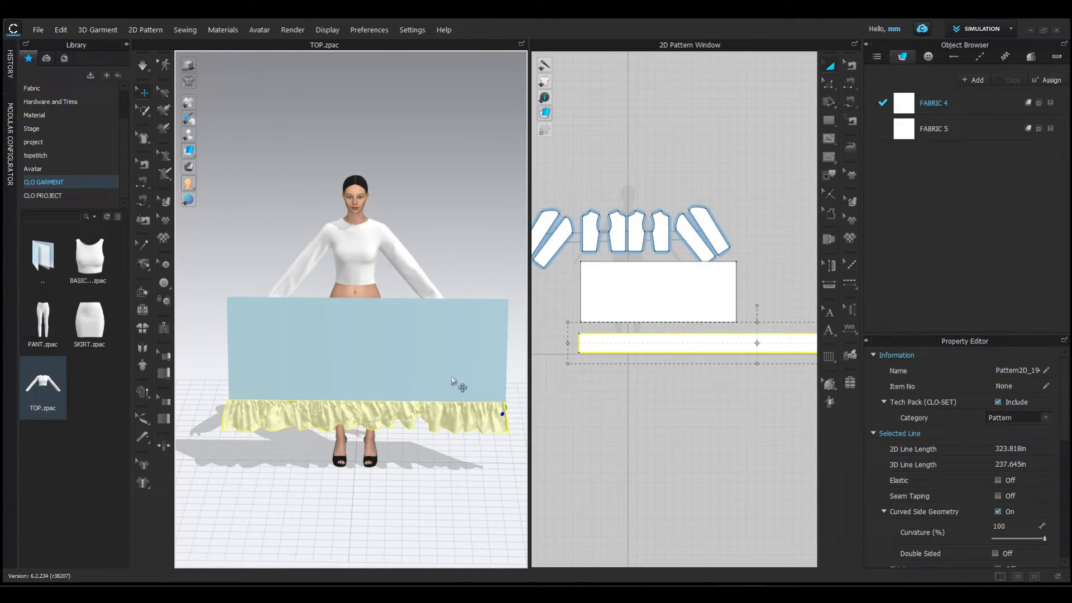
- Unfreeze the skirt panel
{"action": "left_click", "coordinate": [607, 297]}
{"action": "right_click", "coordinate": [607, 299]}
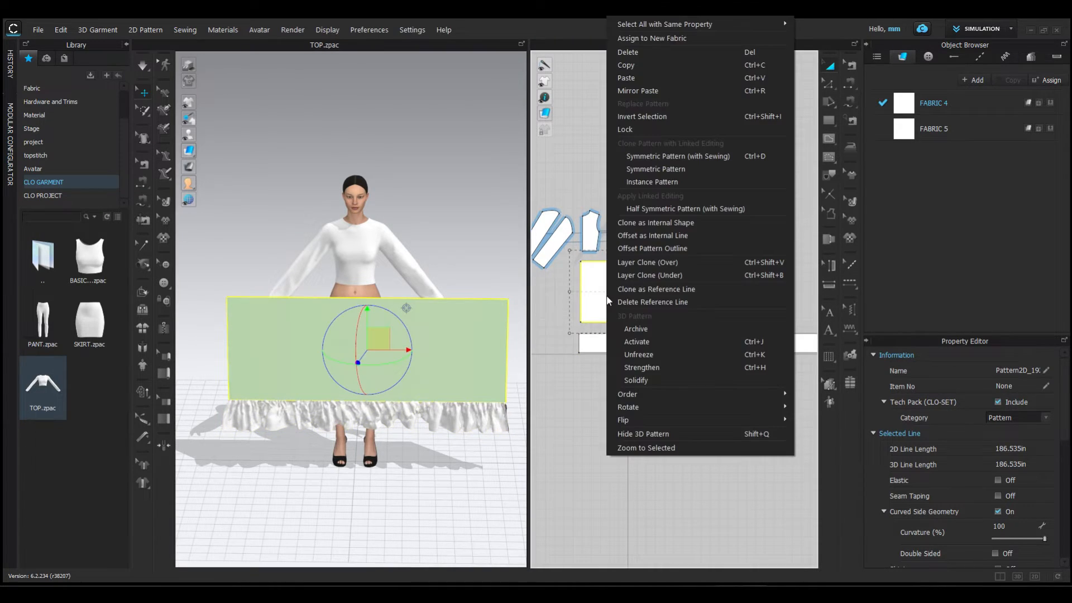
{"action": "left_click", "coordinate": [629, 355]}
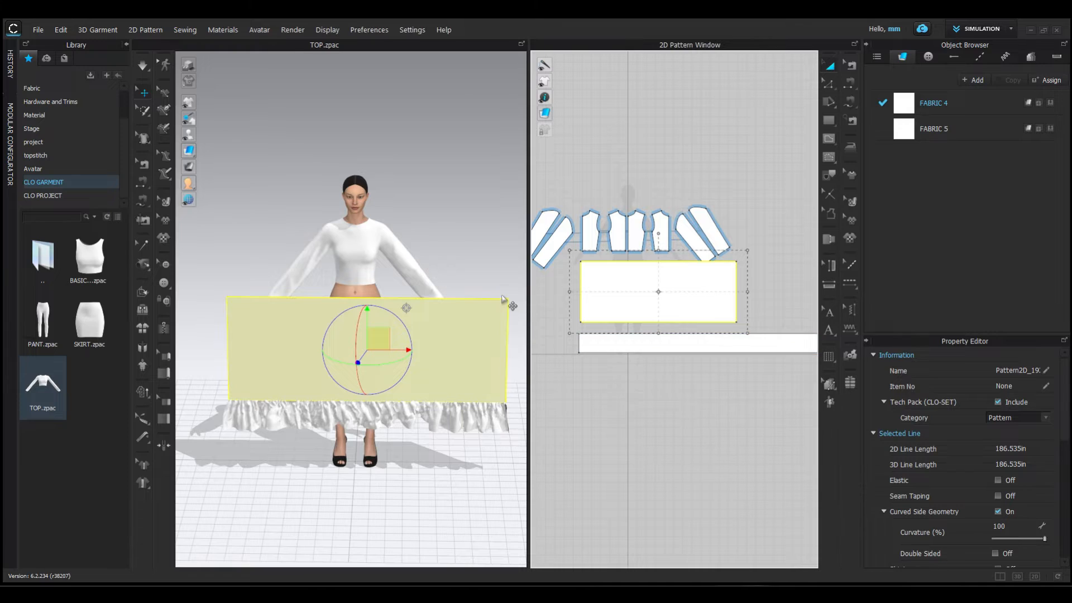
- Split the upper edge of the skirt panel uniformly into 4 segments
{"action": "scroll", "coordinate": [328, 284], "scroll_direction": "up", "scroll_amount": 2}
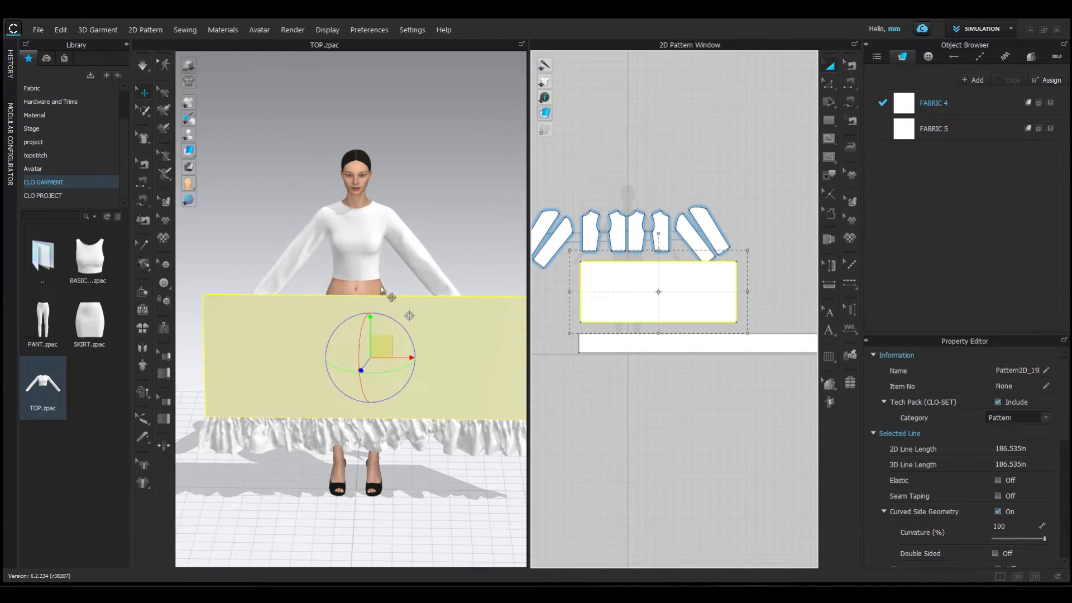
{"action": "scroll", "coordinate": [630, 364], "scroll_direction": "up", "scroll_amount": 2}
{"action": "scroll", "coordinate": [647, 364], "scroll_direction": "up", "scroll_amount": 1}
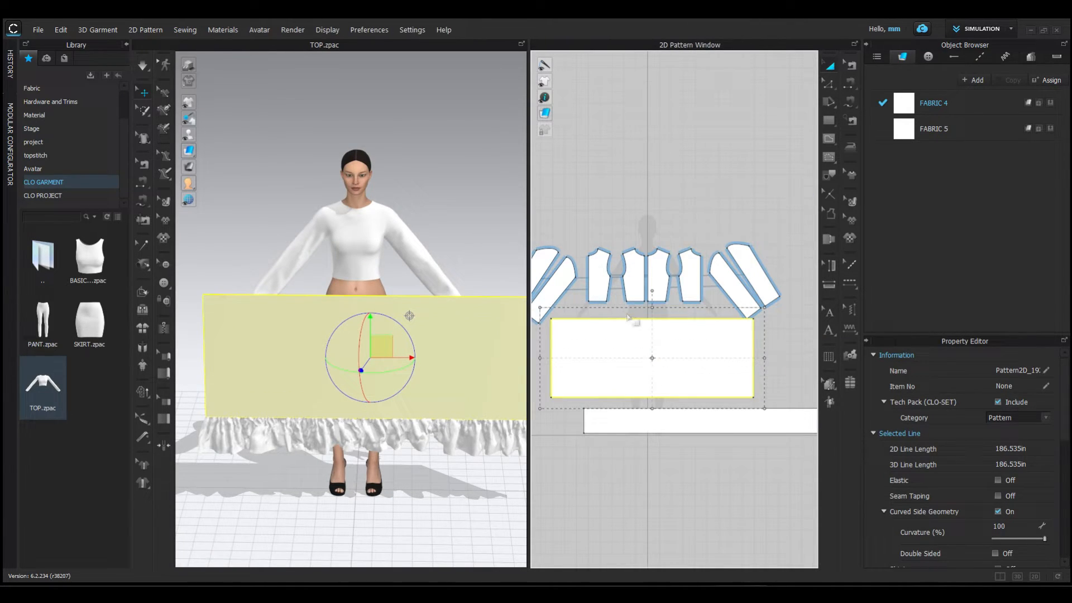
{"action": "left_click", "coordinate": [830, 84]}
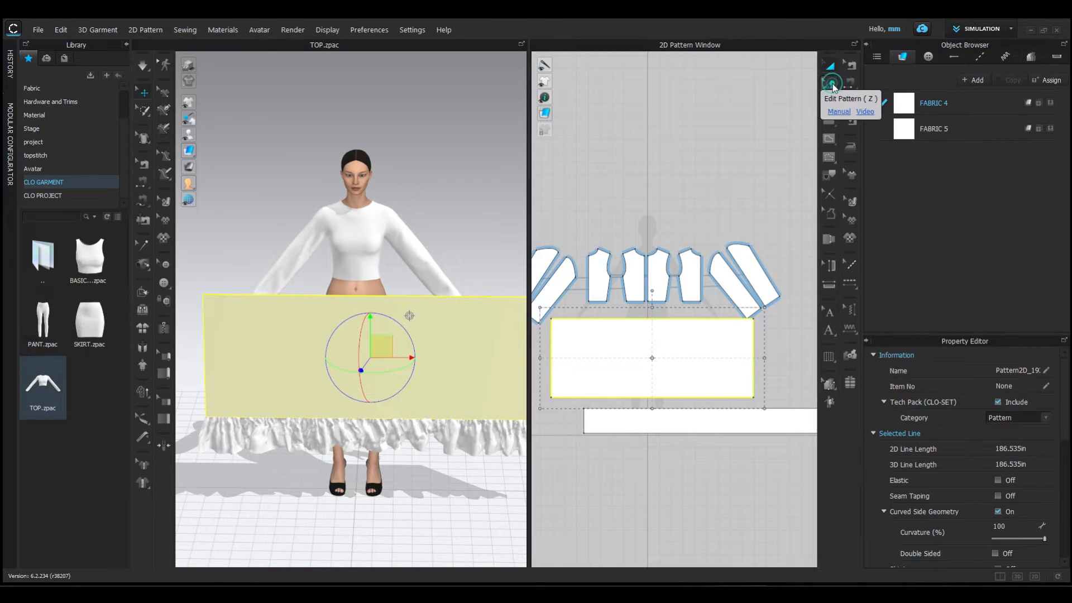
{"action": "left_click", "coordinate": [683, 318]}
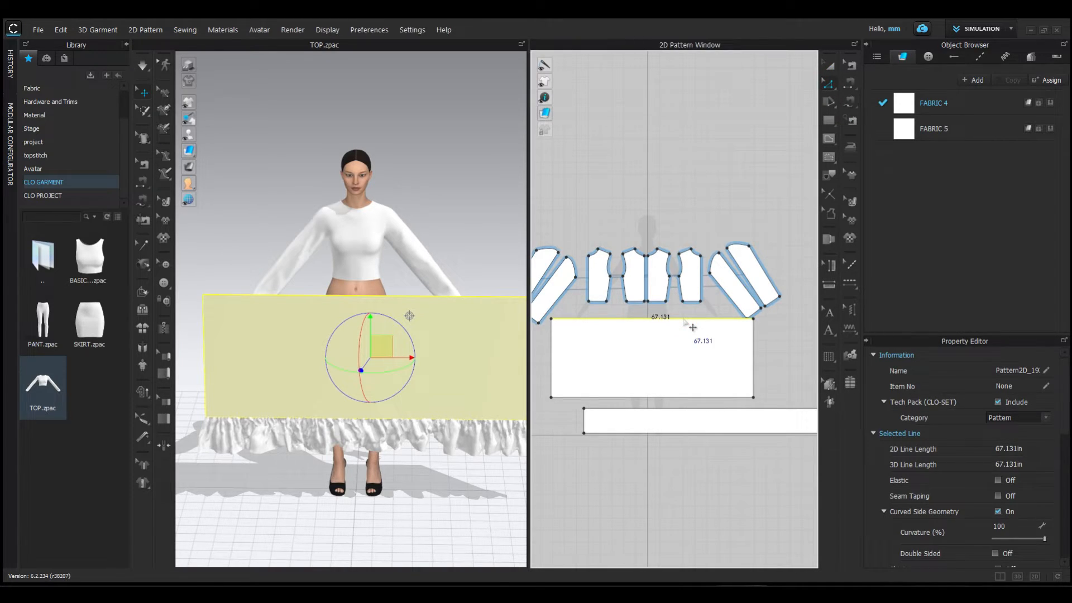
{"action": "right_click", "coordinate": [683, 322]}
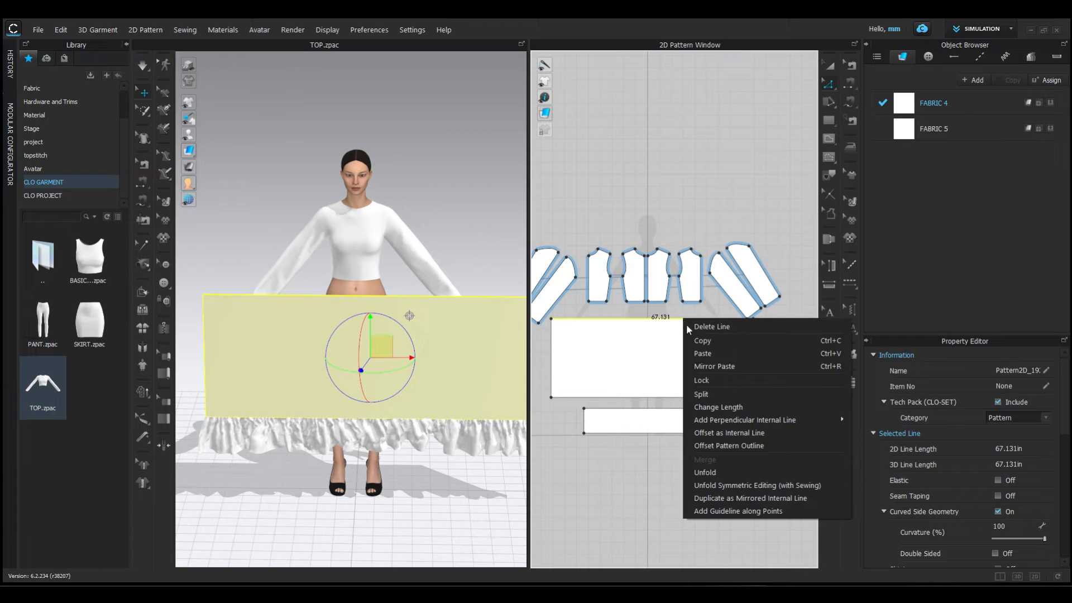
{"action": "left_click", "coordinate": [701, 394]}
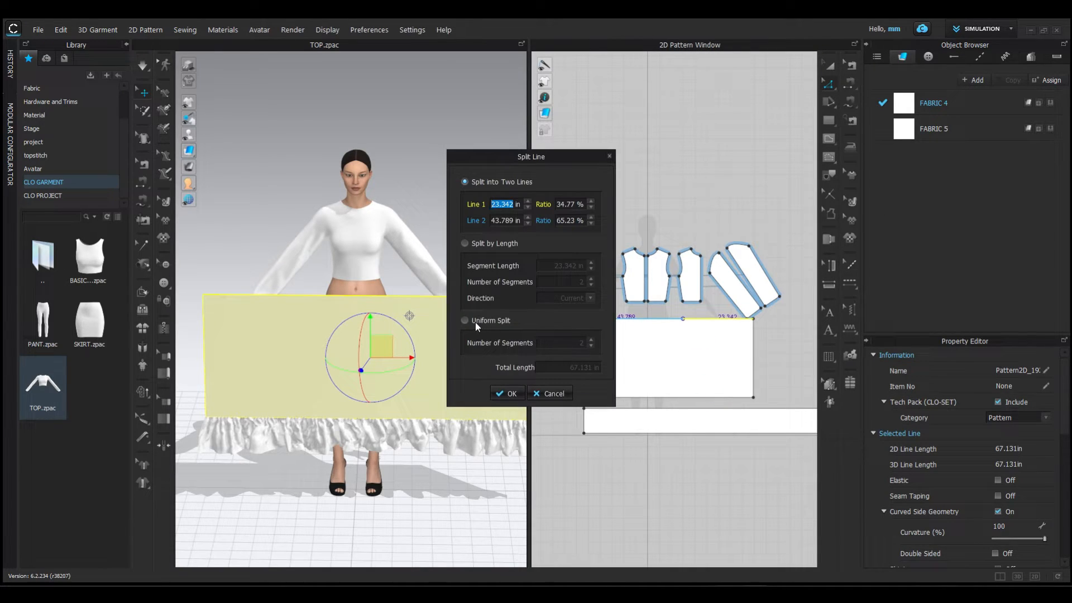
{"action": "left_click", "coordinate": [464, 320]}
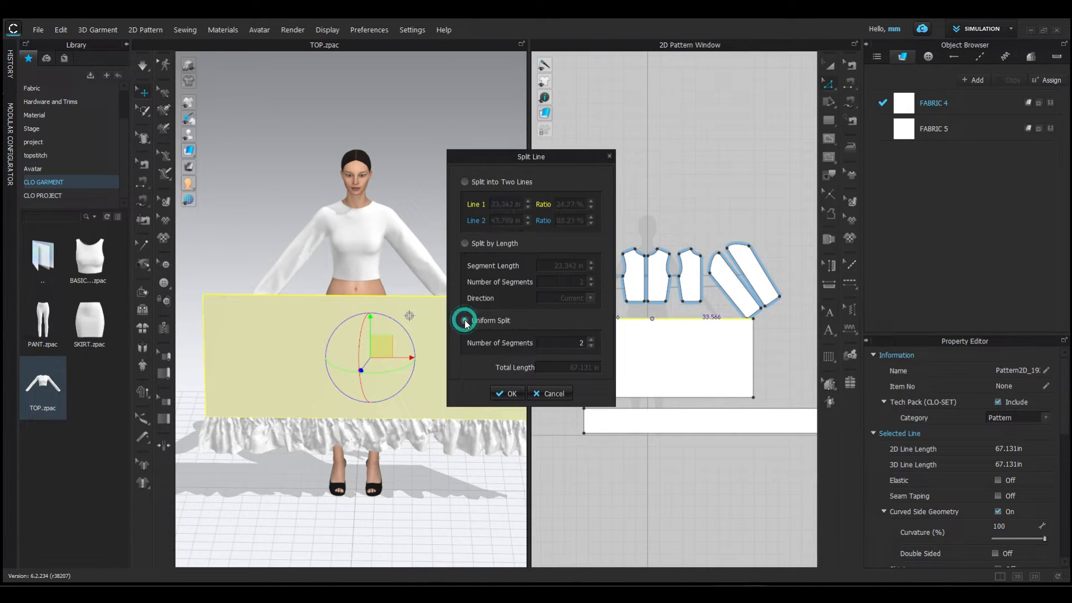
{"action": "left_click", "coordinate": [591, 339]}
{"action": "left_click", "coordinate": [590, 338]}
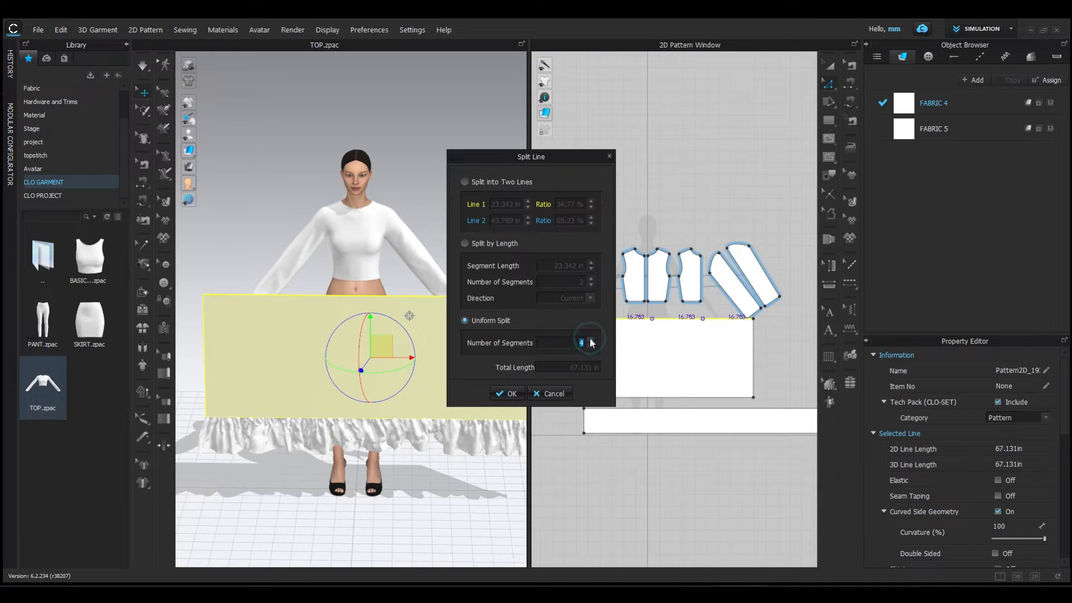
{"action": "left_click", "coordinate": [510, 393]}
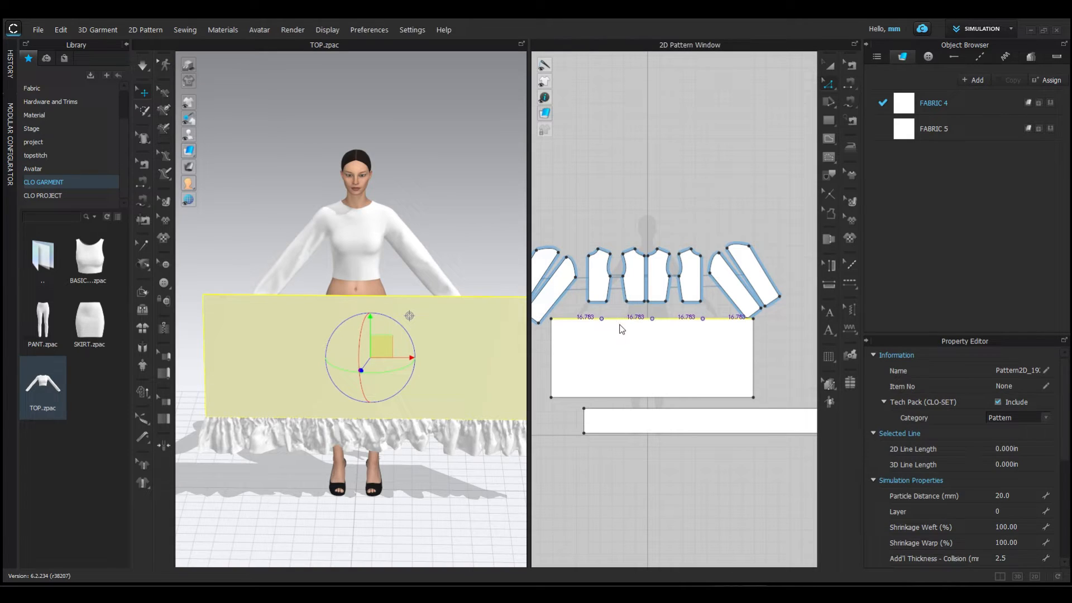
- Sew the two middle segments of the skirt's upper edge to the hems of the two front bodice pieces
{"action": "scroll", "coordinate": [683, 358], "scroll_direction": "down", "scroll_amount": 2}
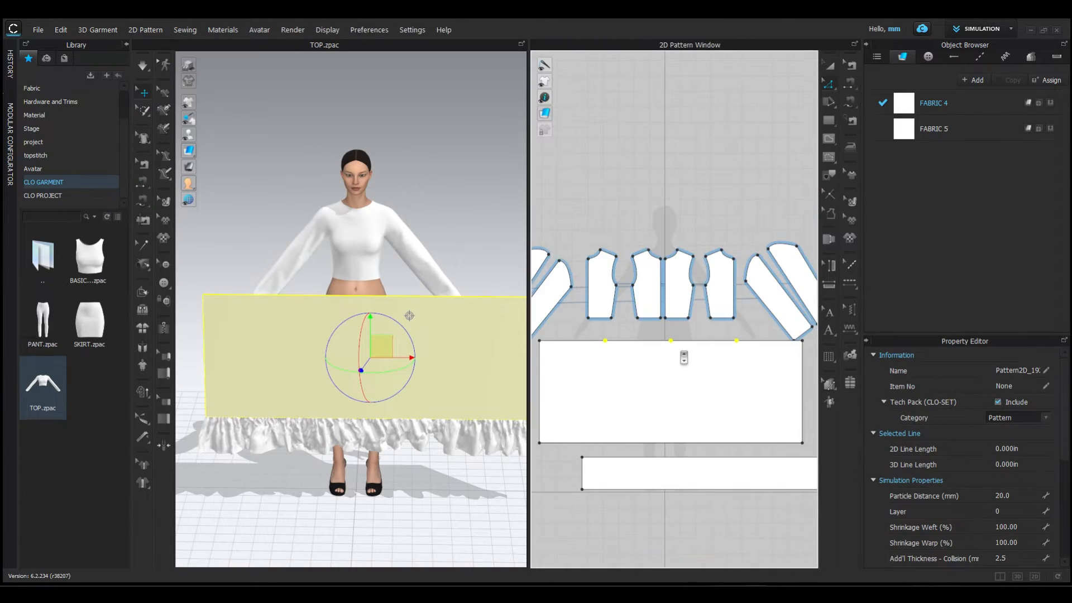
{"action": "left_click", "coordinate": [850, 85]}
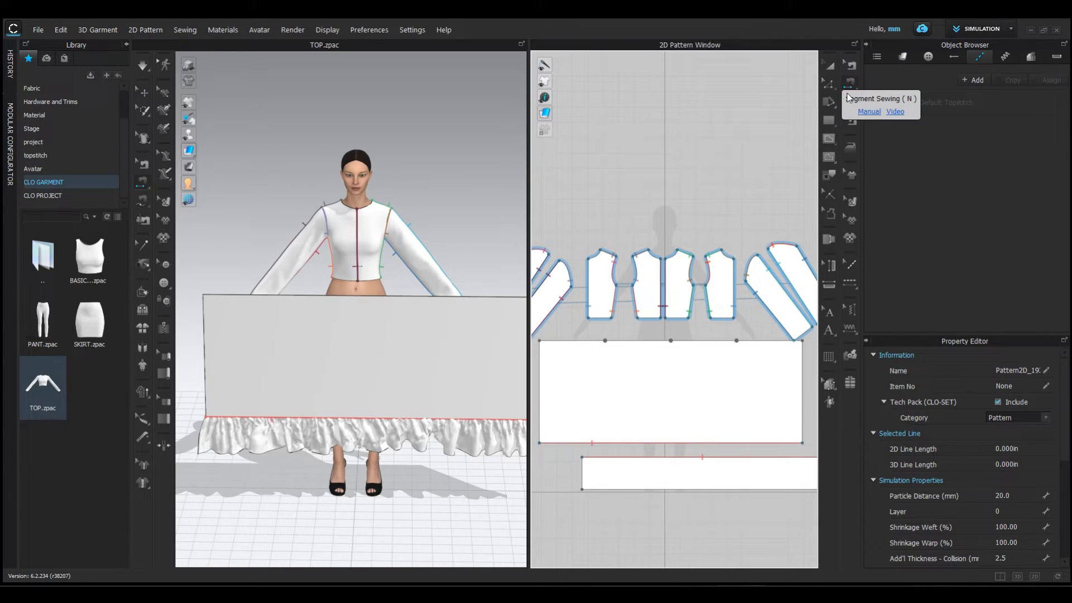
{"action": "left_click", "coordinate": [670, 340]}
{"action": "left_click", "coordinate": [358, 289]}
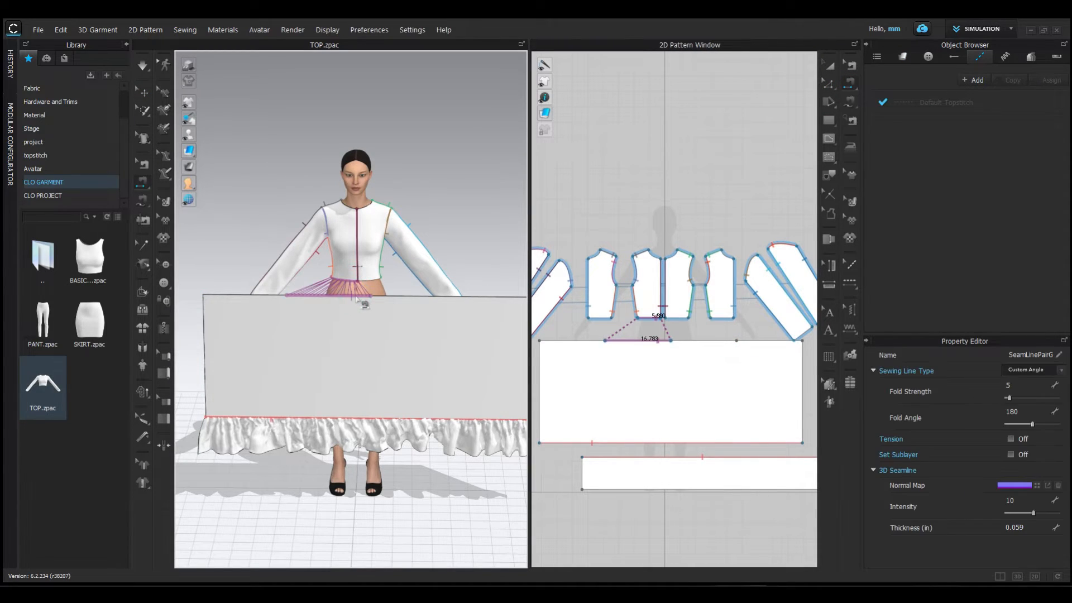
{"action": "left_click", "coordinate": [366, 283]}
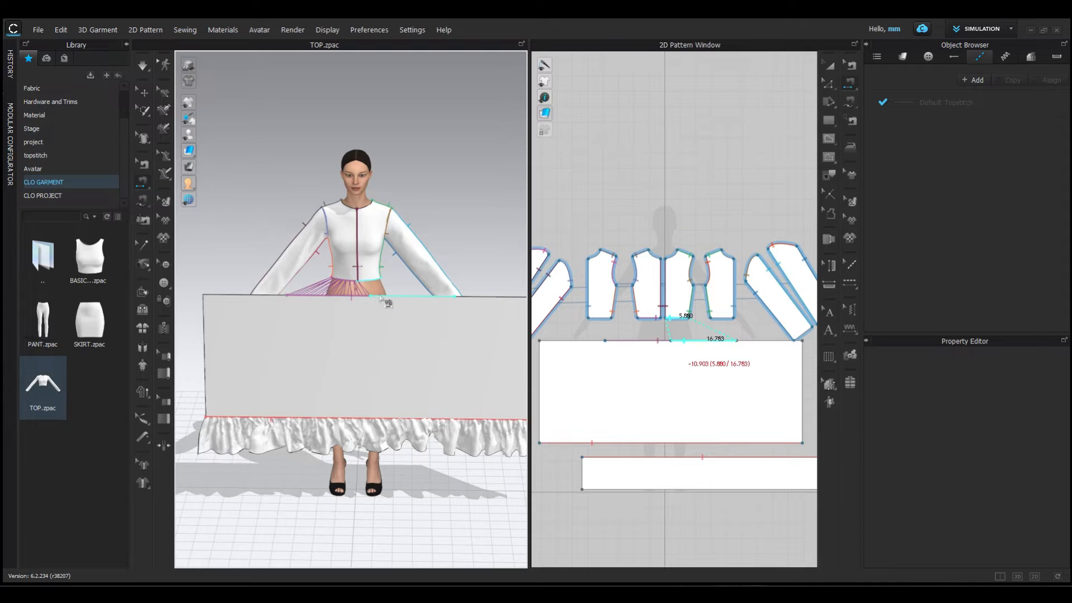
{"action": "left_click", "coordinate": [384, 297]}
- Sew the two outer segments of the skirt's upper edge to the hems of the two back bodice pieces
{"action": "right_click_drag", "start_coordinate": [351, 323], "coordinate": [397, 335]}
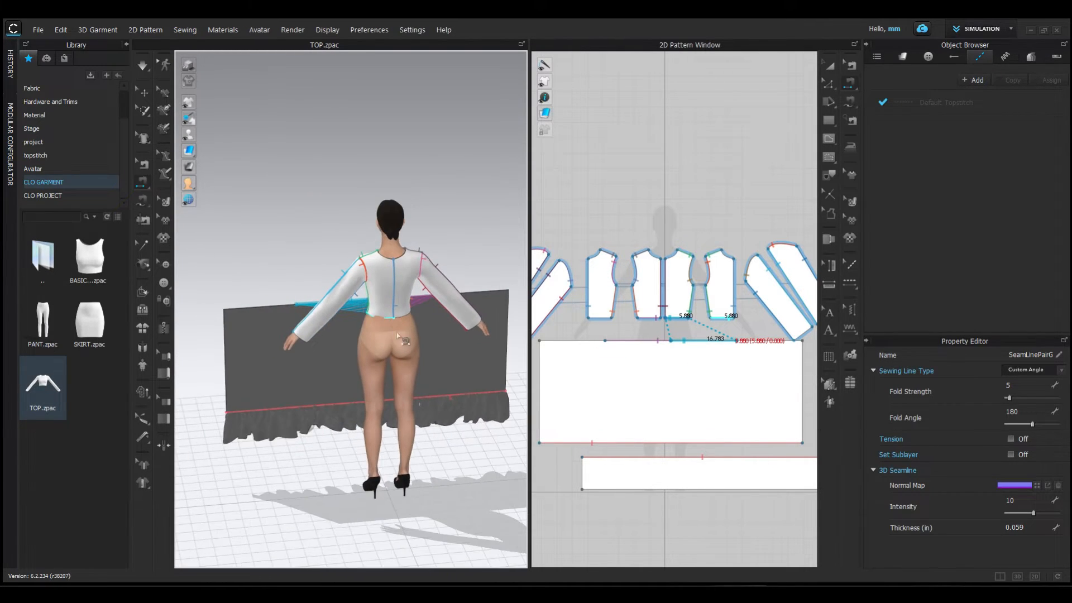
{"action": "left_click", "coordinate": [235, 307]}
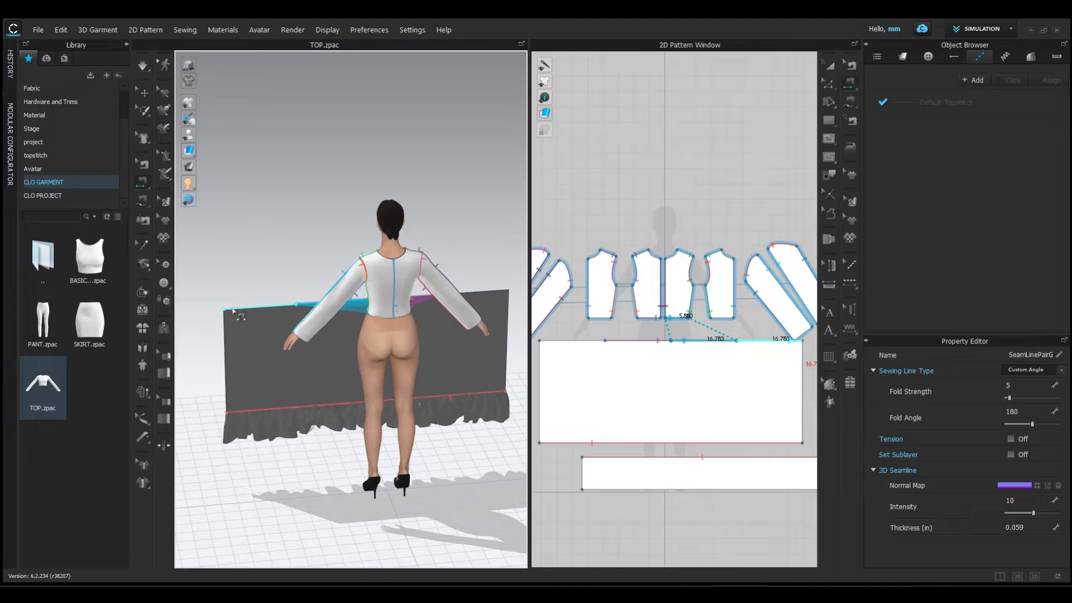
{"action": "left_click", "coordinate": [389, 320]}
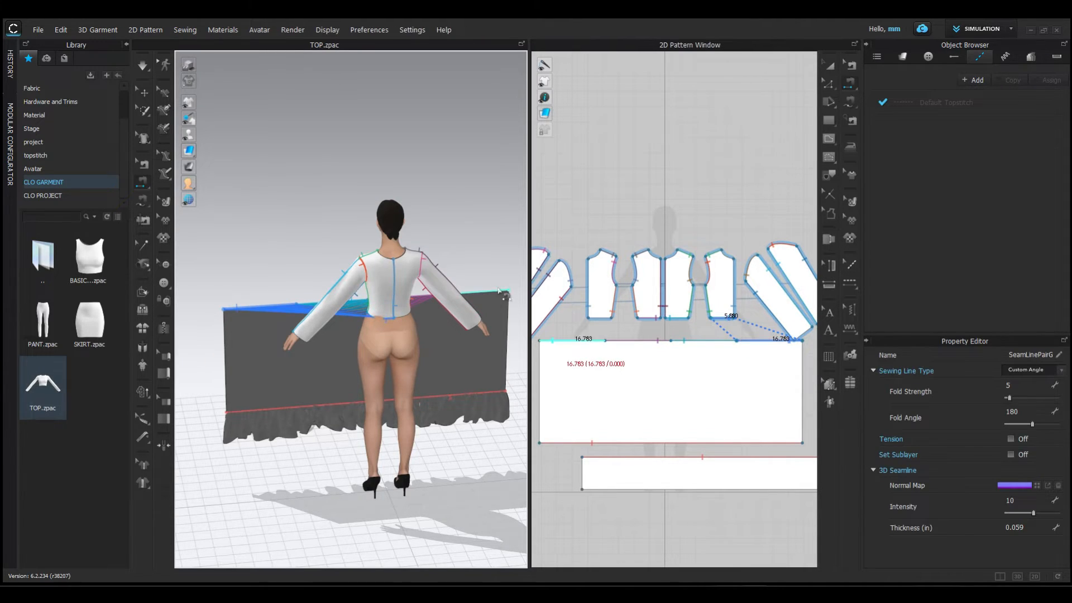
{"action": "left_click", "coordinate": [502, 291]}
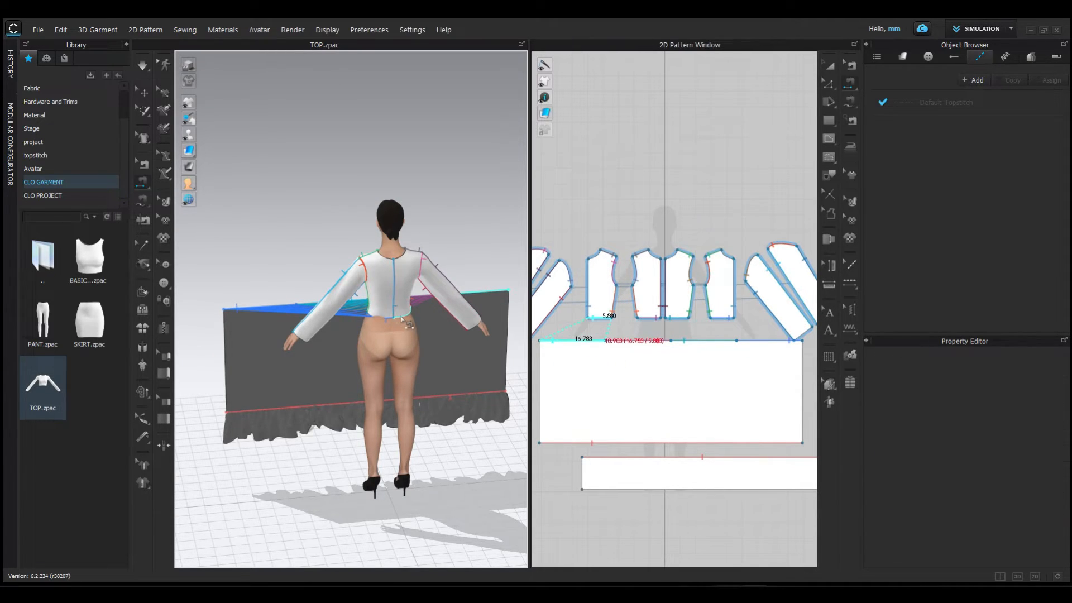
{"action": "left_click", "coordinate": [404, 314]}
{"action": "right_click_drag", "start_coordinate": [403, 330], "coordinate": [176, 330]}
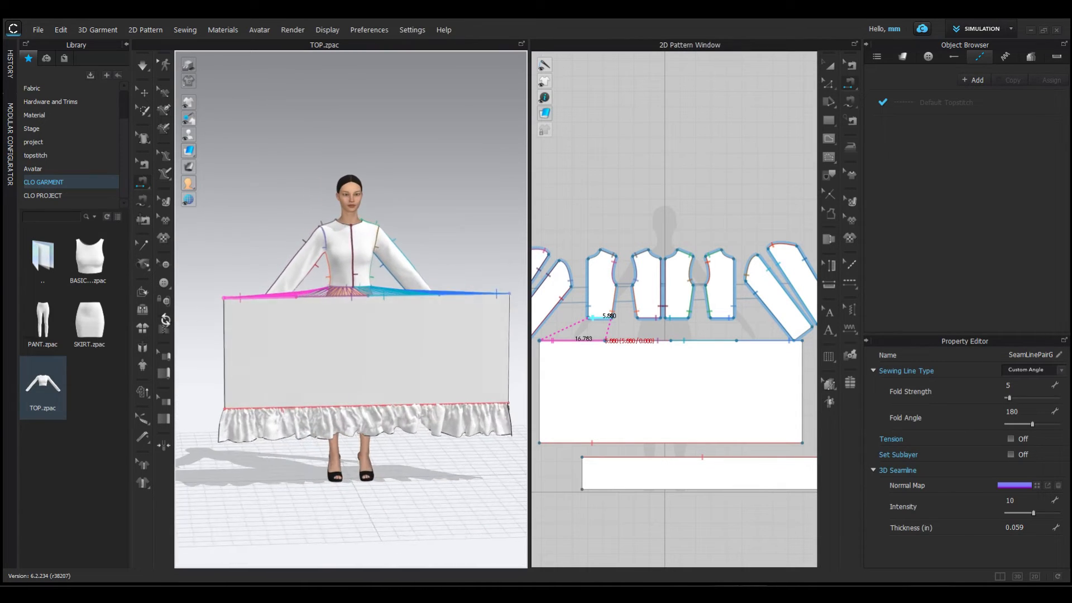
- Simulate the garment and pull the skirt panel's loose sides into place around the avatar's back
{"action": "key", "text": "space"}
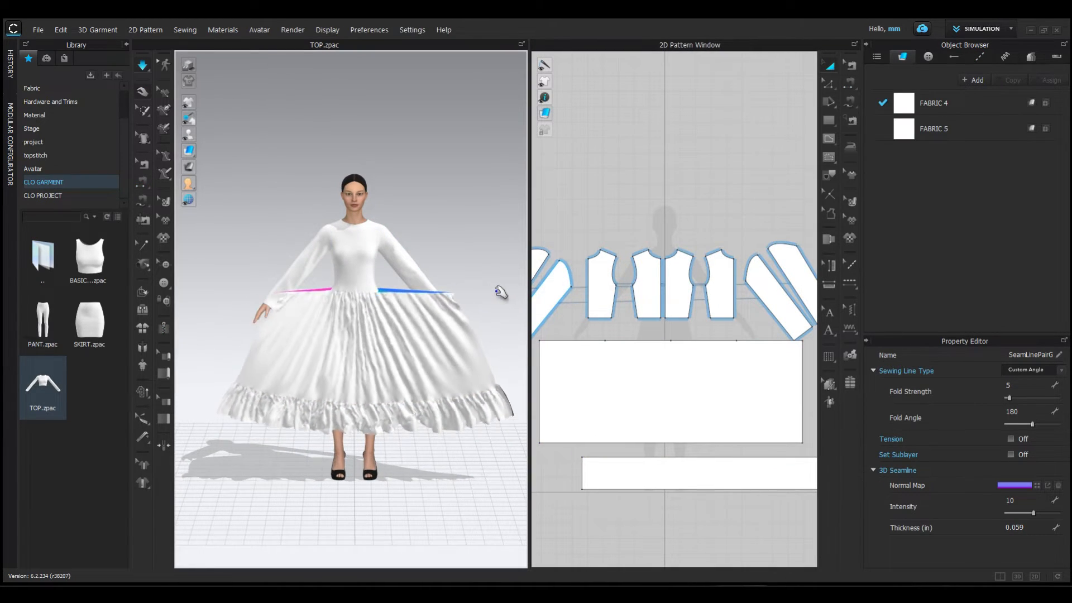
{"action": "right_click_drag", "start_coordinate": [486, 294], "coordinate": [407, 364]}
{"action": "left_click", "coordinate": [366, 314]}
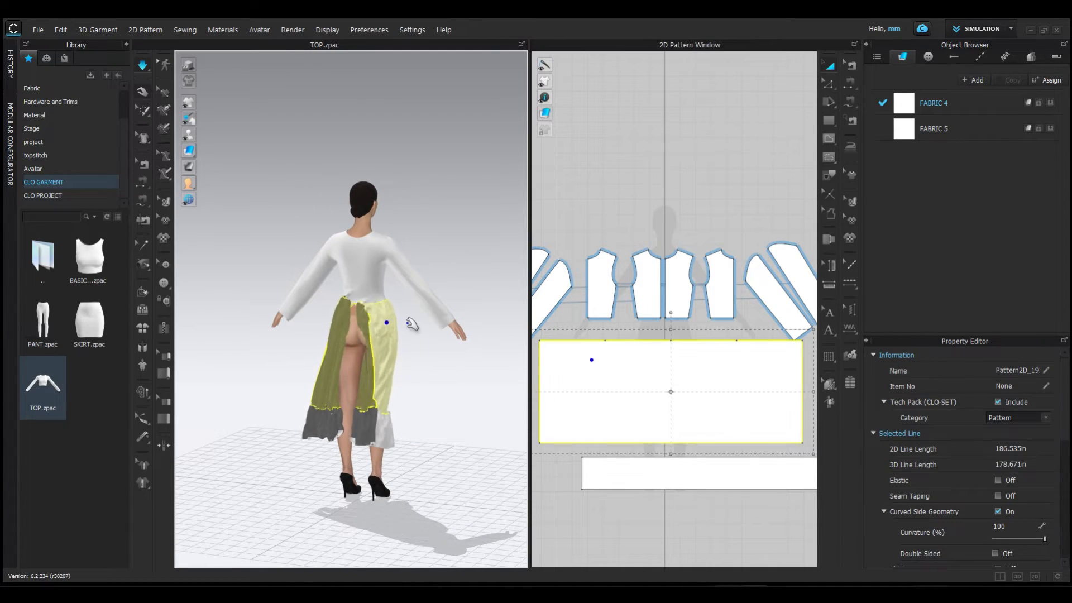
{"action": "left_click_drag", "start_coordinate": [407, 323], "coordinate": [413, 332]}
{"action": "right_click_drag", "start_coordinate": [416, 356], "coordinate": [439, 356]}
{"action": "left_click_drag", "start_coordinate": [347, 325], "coordinate": [367, 319]}
{"action": "left_click_drag", "start_coordinate": [346, 299], "coordinate": [364, 335]}
{"action": "left_click_drag", "start_coordinate": [372, 421], "coordinate": [395, 425]}
{"action": "left_click_drag", "start_coordinate": [332, 392], "coordinate": [363, 386]}
{"action": "left_click", "coordinate": [431, 374]}
{"action": "right_click_drag", "start_coordinate": [430, 374], "coordinate": [455, 370]}
- Pull one end of the ruffle outward to spread the open back of the skirt, and stop the simulation
{"action": "left_click_drag", "start_coordinate": [334, 404], "coordinate": [218, 414]}
{"action": "scroll", "coordinate": [400, 445], "scroll_direction": "up", "scroll_amount": 4}
{"action": "scroll", "coordinate": [433, 466], "scroll_direction": "down", "scroll_amount": 3}
{"action": "key", "text": "space"}
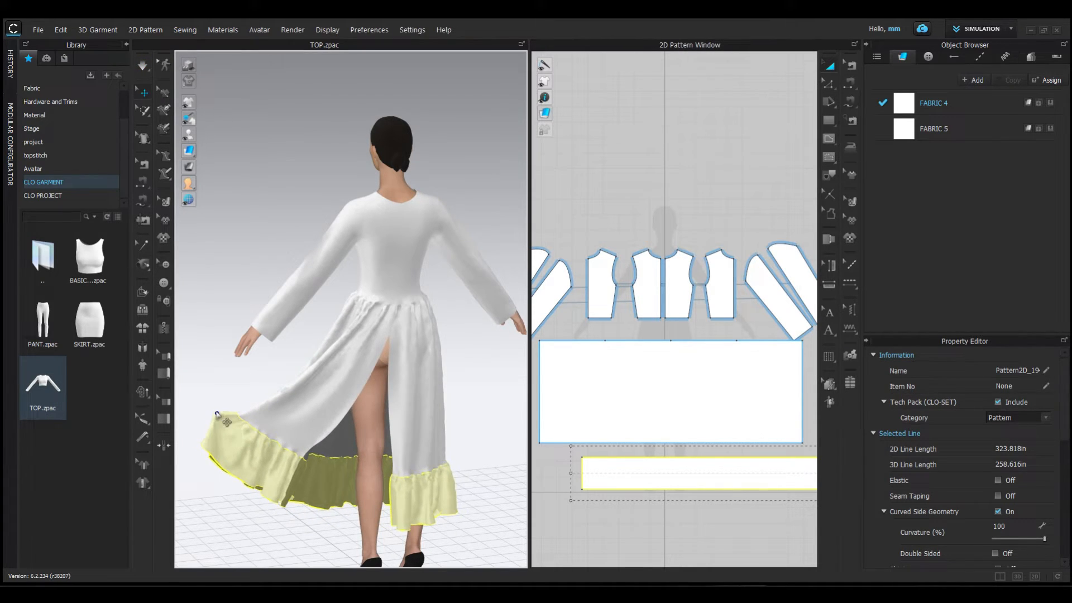
{"action": "scroll", "coordinate": [451, 446], "scroll_direction": "down", "scroll_amount": 1}
{"action": "left_click", "coordinate": [451, 434]}
{"action": "right_click_drag", "start_coordinate": [411, 467], "coordinate": [400, 455]}
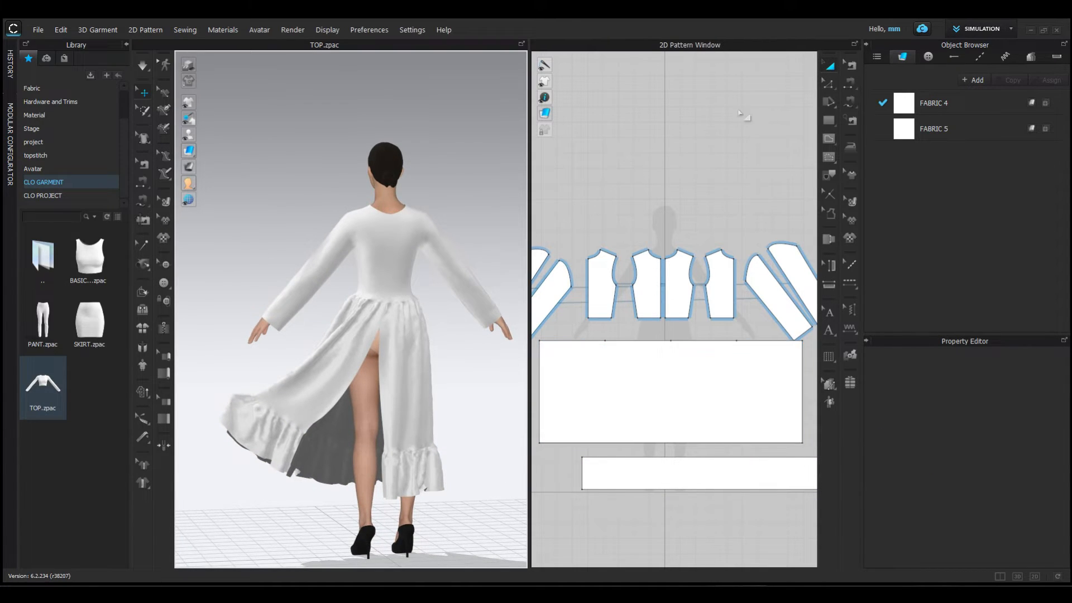
- Sew the skirt panel's two short side edges together down the centre back opening
{"action": "left_click", "coordinate": [847, 88]}
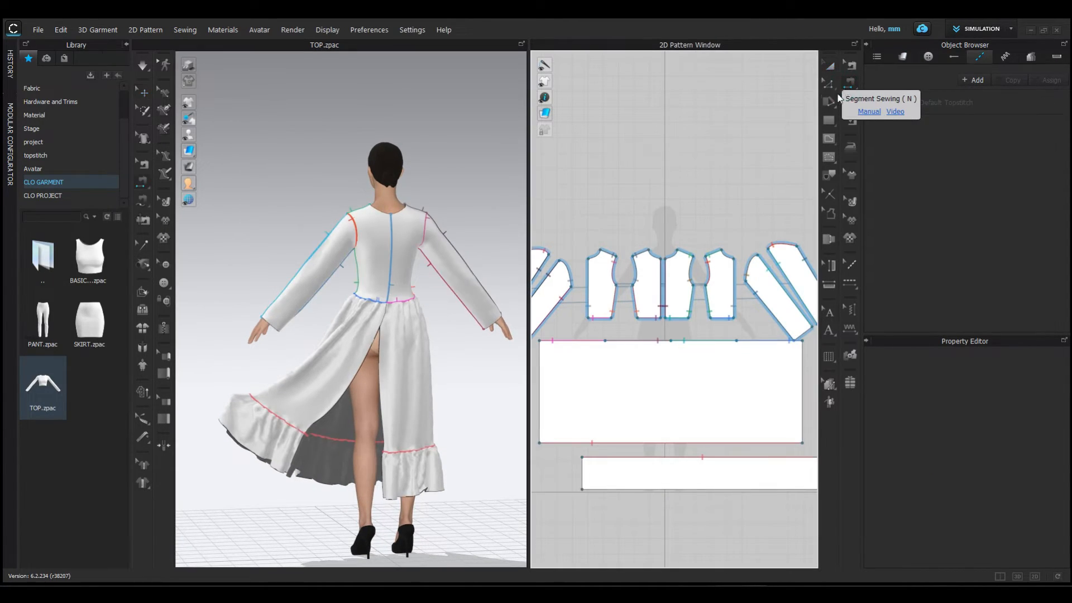
{"action": "left_click", "coordinate": [378, 367]}
{"action": "left_click", "coordinate": [303, 447]}
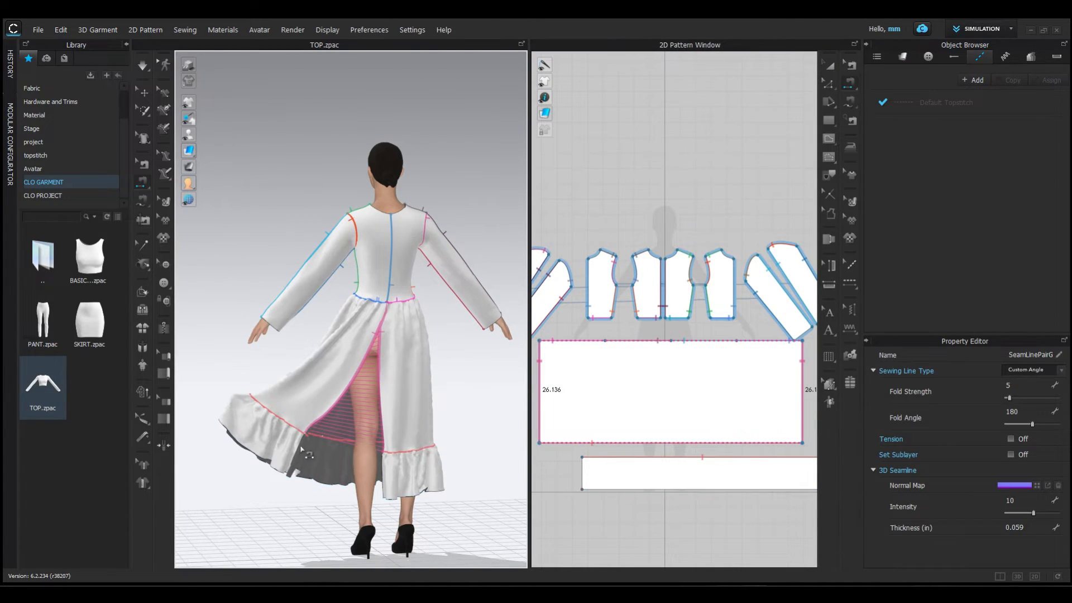
- Sew the two short ends of the ruffle strip together to close the hem ruffle
{"action": "scroll", "coordinate": [606, 472], "scroll_direction": "down", "scroll_amount": 2}
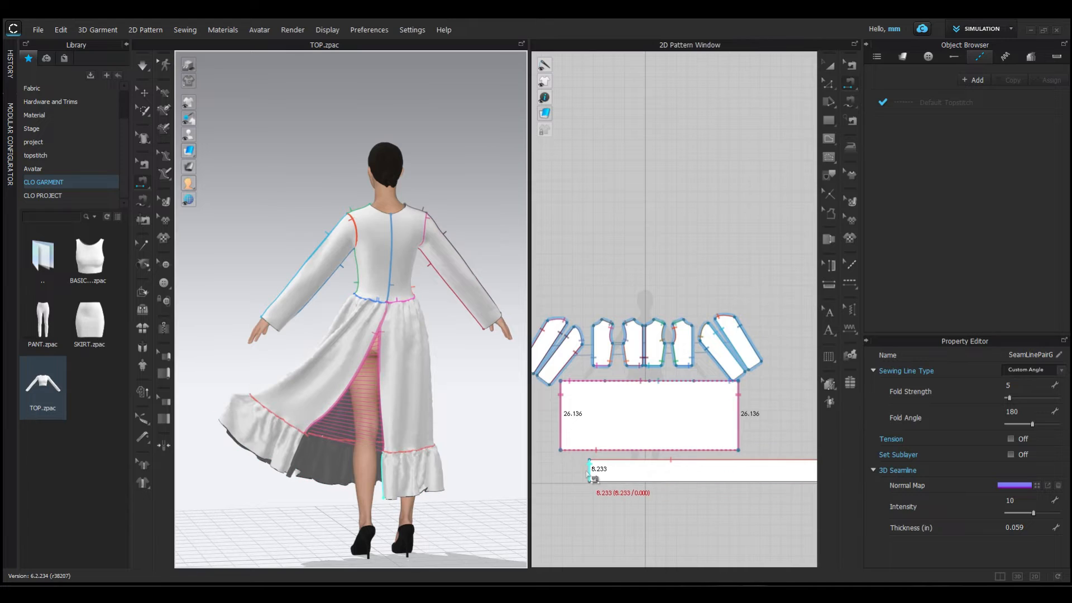
{"action": "left_click", "coordinate": [590, 471]}
{"action": "scroll", "coordinate": [696, 505], "scroll_direction": "down", "scroll_amount": 2}
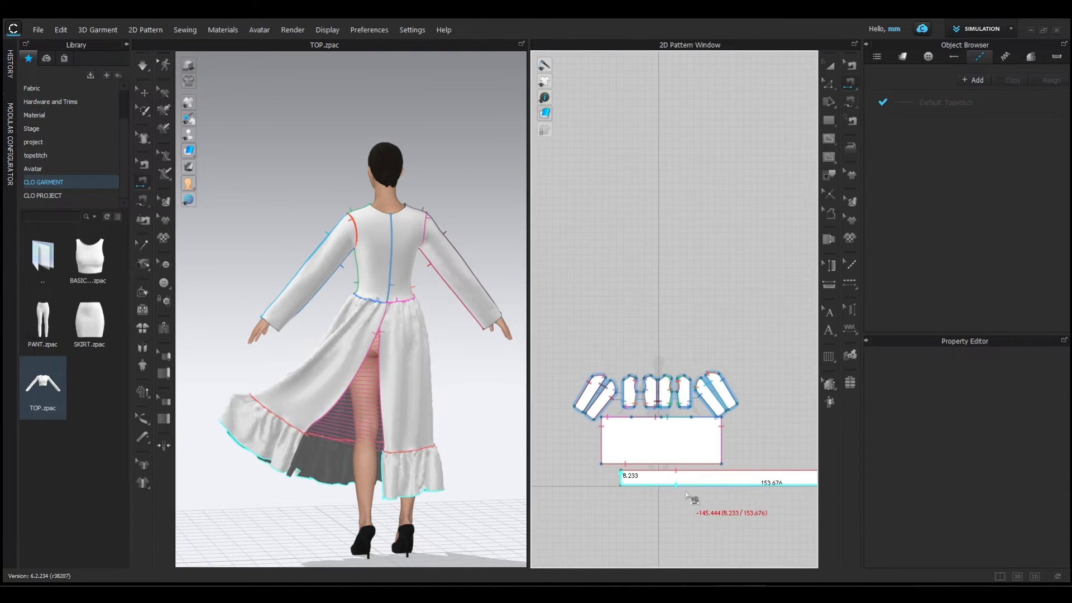
{"action": "middle_click_drag", "start_coordinate": [708, 502], "coordinate": [566, 448]}
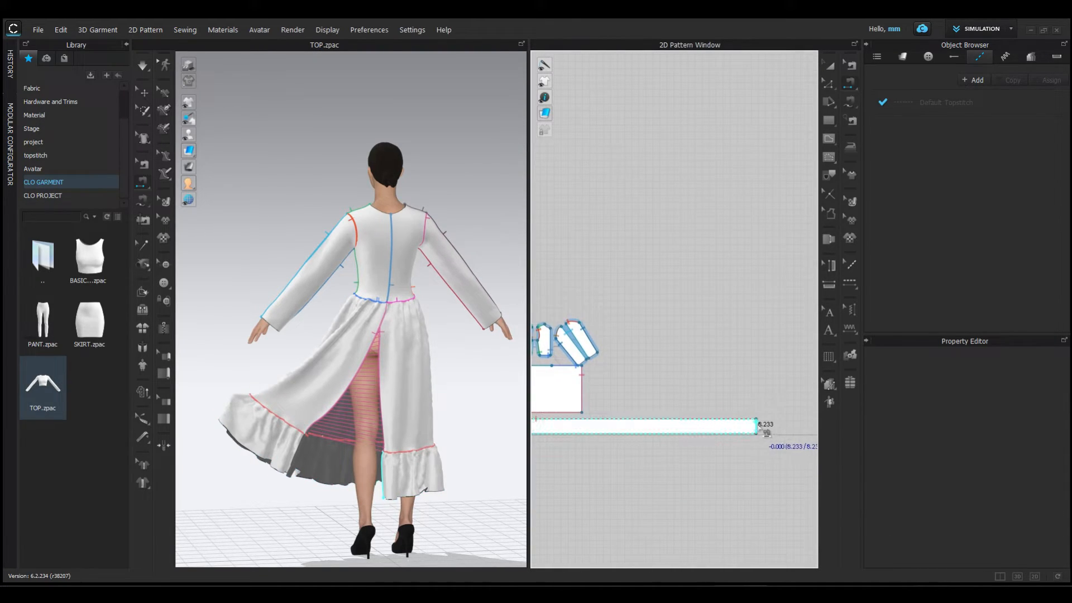
{"action": "left_click", "coordinate": [763, 430]}
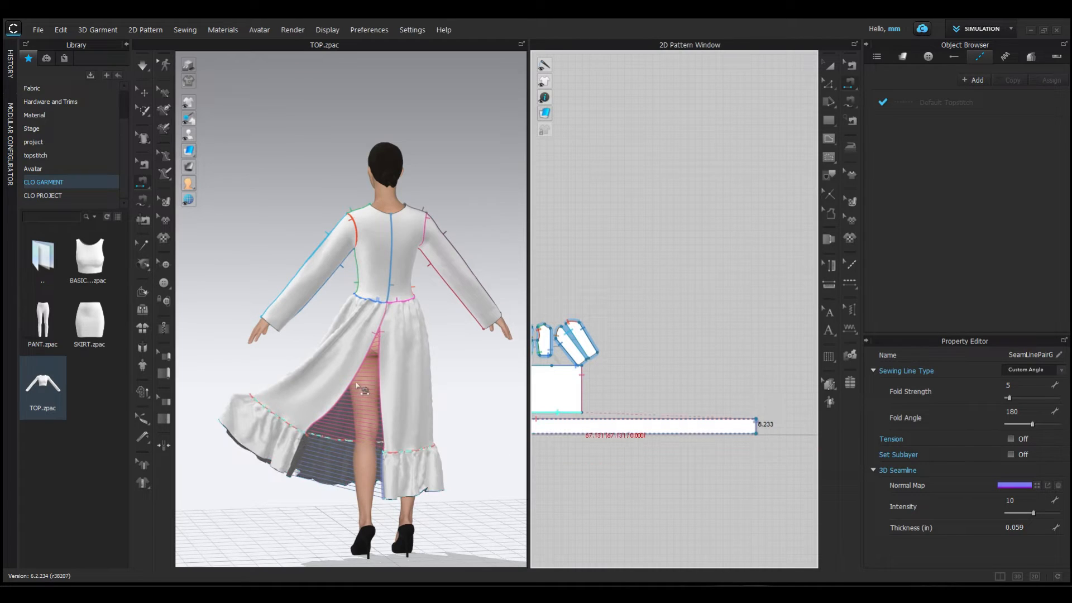
- Simulate the dress to close the back seams and pull the ruffle into shape
{"action": "key", "text": "space"}
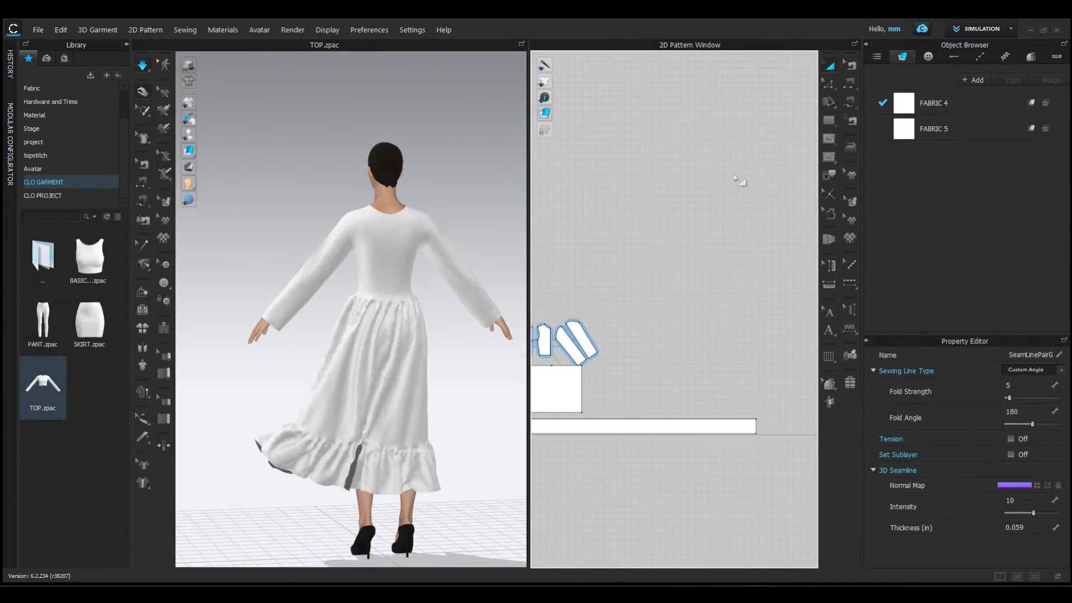
{"action": "left_click", "coordinate": [427, 478]}
{"action": "left_click_drag", "start_coordinate": [430, 479], "coordinate": [472, 467]}
{"action": "right_click_drag", "start_coordinate": [440, 498], "coordinate": [639, 495]}
{"action": "scroll", "coordinate": [446, 290], "scroll_direction": "up", "scroll_amount": 2}
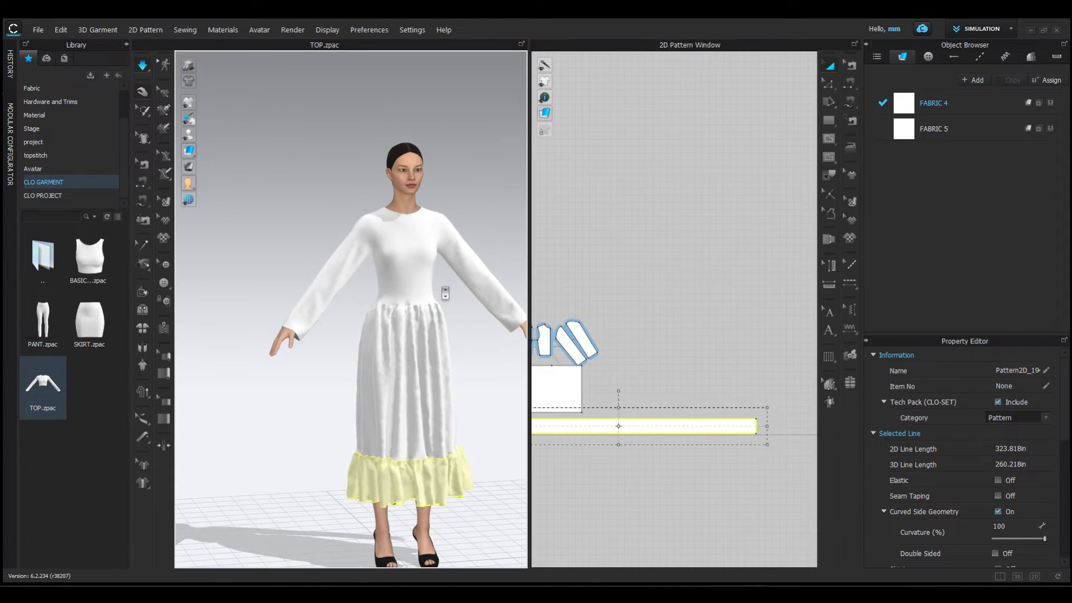
{"action": "scroll", "coordinate": [460, 313], "scroll_direction": "up", "scroll_amount": 3}
{"action": "scroll", "coordinate": [460, 312], "scroll_direction": "down", "scroll_amount": 2}
- Shorten the front and back bodice pieces by raising their hem edges in two stages, simulating the dress after each
{"action": "right_click_drag", "start_coordinate": [624, 375], "coordinate": [771, 342]}
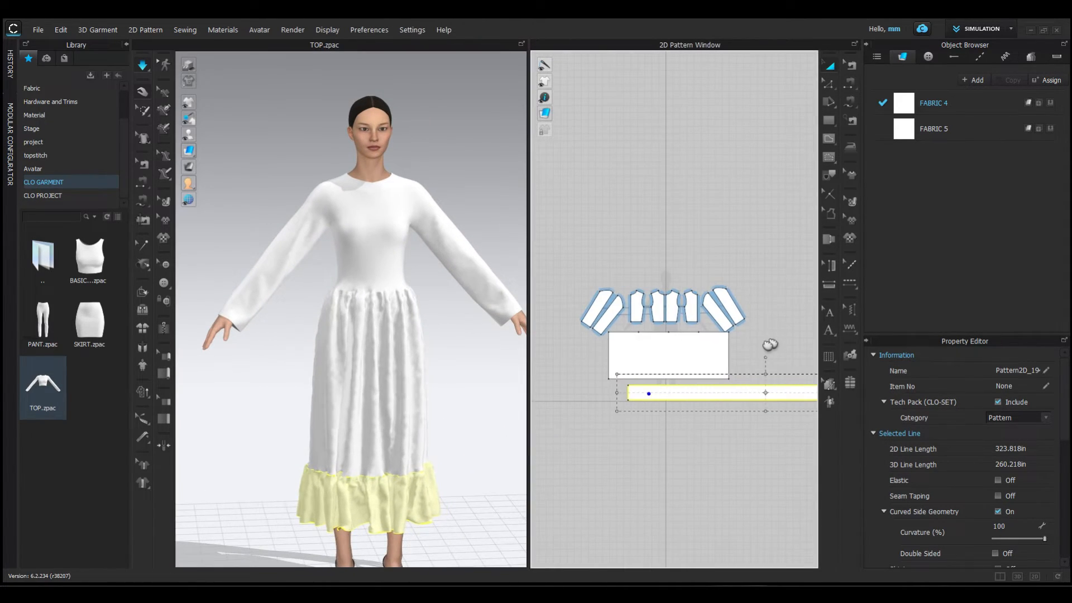
{"action": "key", "text": "z"}
{"action": "scroll", "coordinate": [670, 313], "scroll_direction": "up", "scroll_amount": 6}
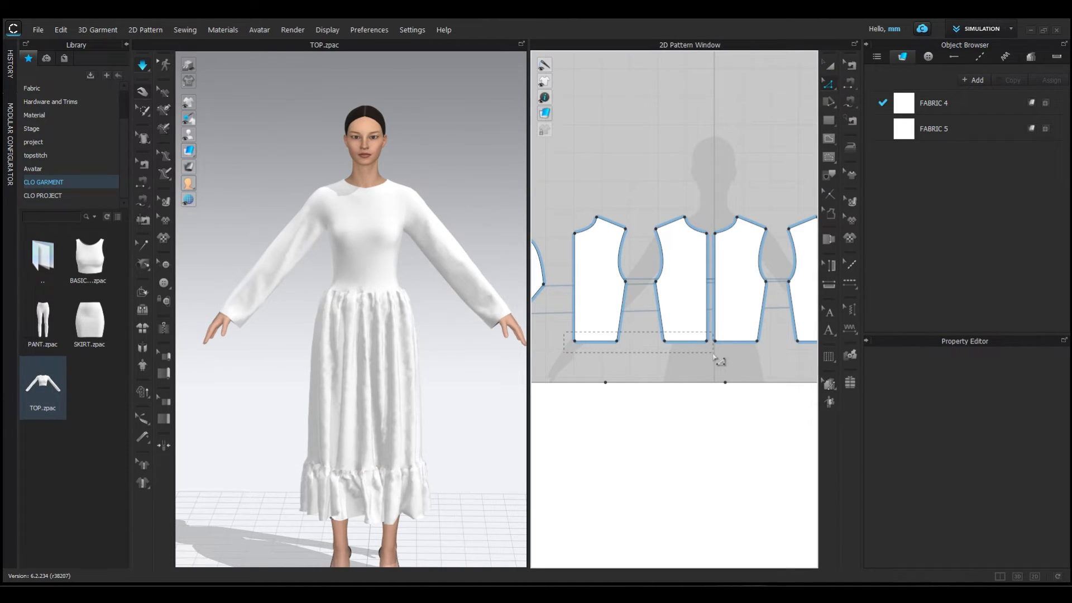
{"action": "left_click_drag", "start_coordinate": [716, 361], "coordinate": [695, 319]}
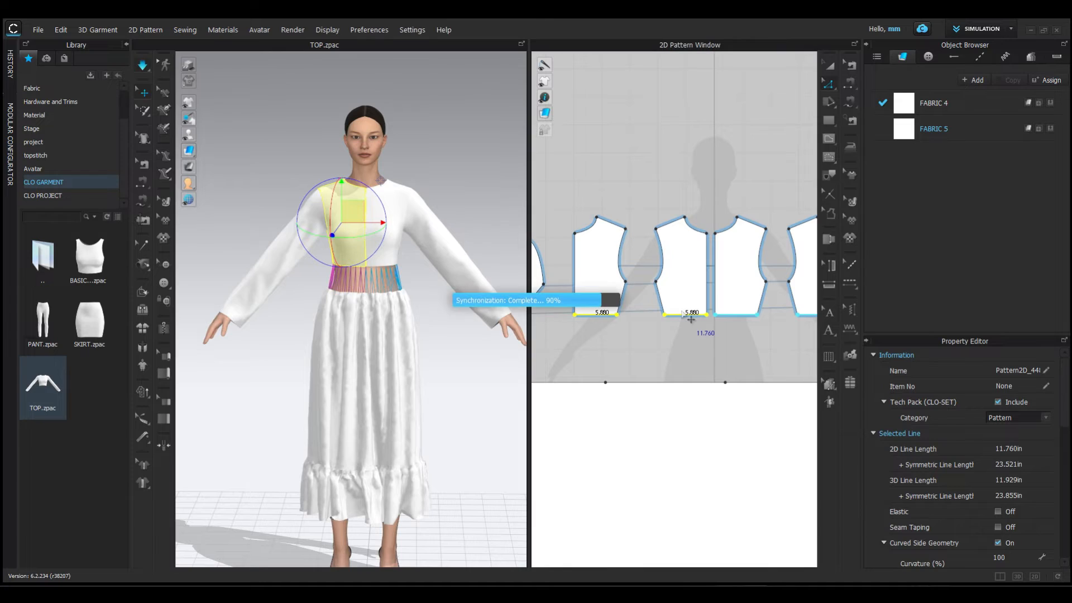
{"action": "key", "text": "space"}
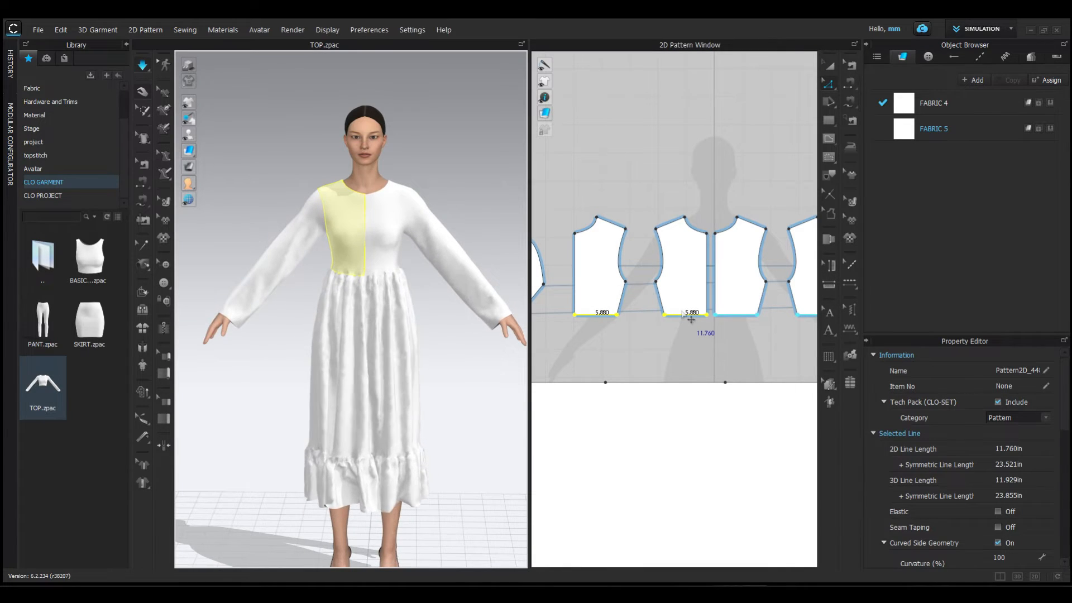
{"action": "left_click", "coordinate": [479, 349]}
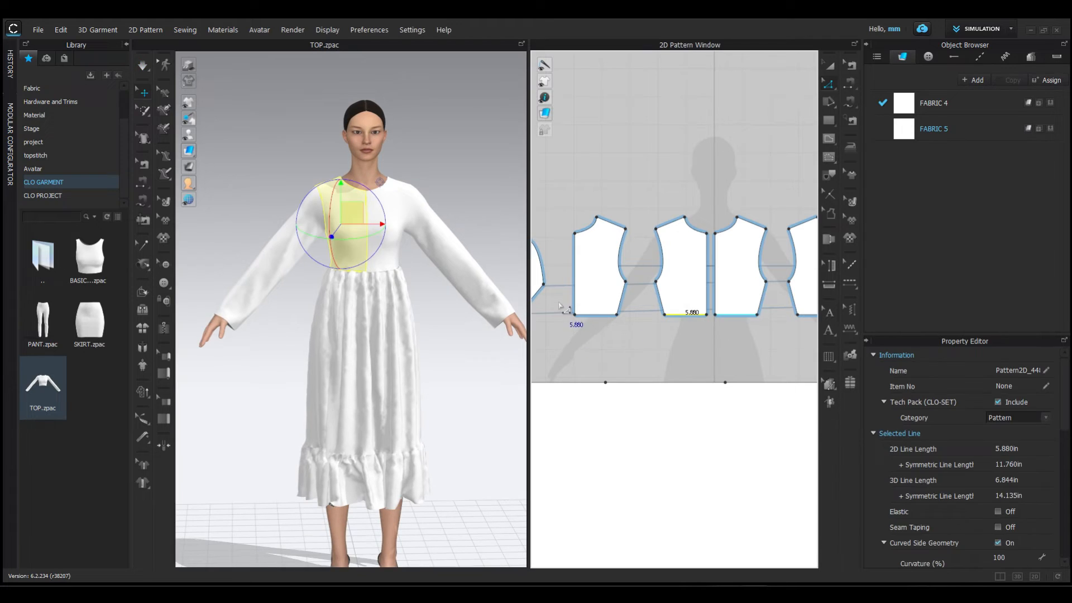
{"action": "left_click", "coordinate": [561, 303]}
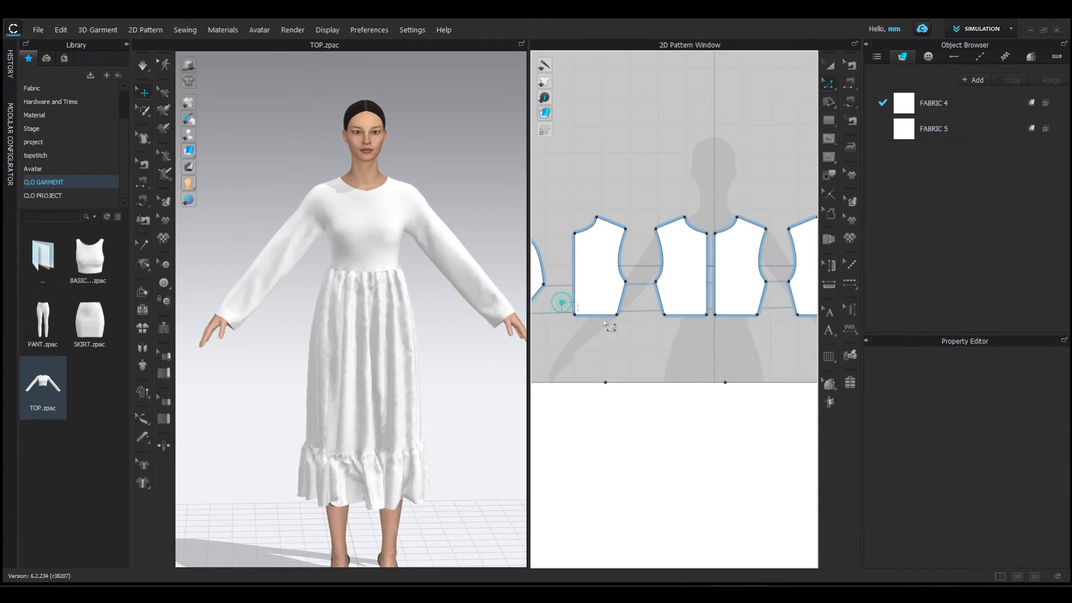
{"action": "left_click_drag", "start_coordinate": [711, 336], "coordinate": [685, 309]}
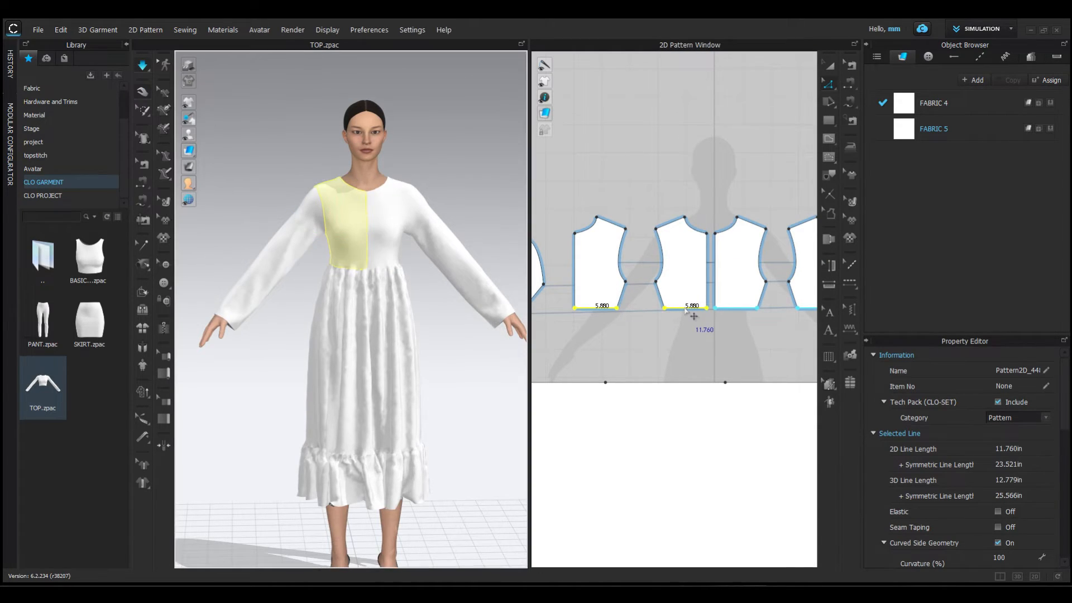
{"action": "left_click", "coordinate": [466, 315]}
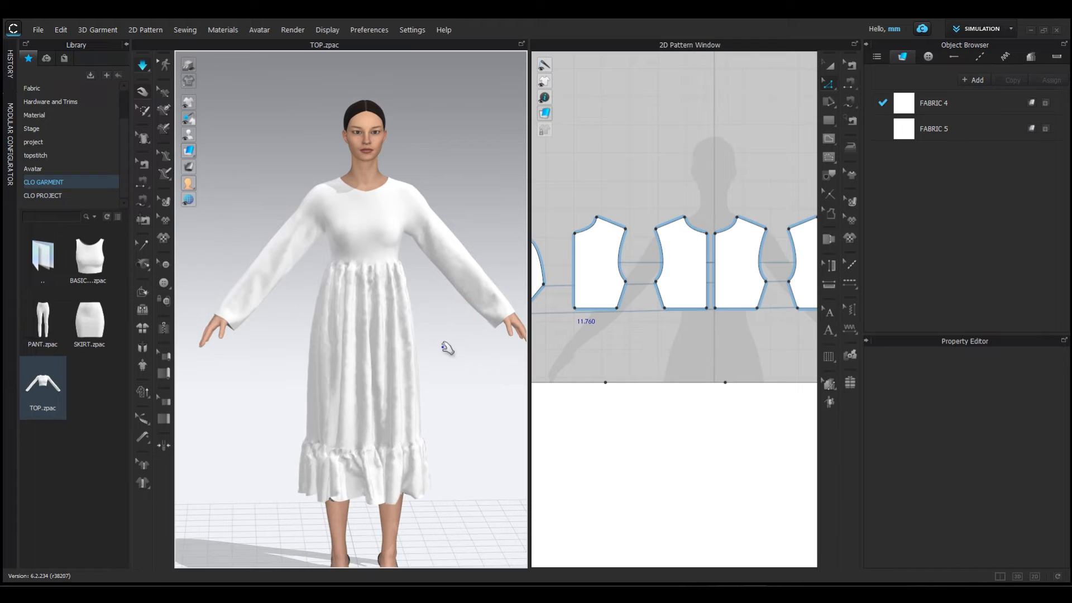
- Set the skirt panel's particle distance to 5 mm and simulate the dress to refine the waist gathers
{"action": "scroll", "coordinate": [378, 247], "scroll_direction": "up", "scroll_amount": 3}
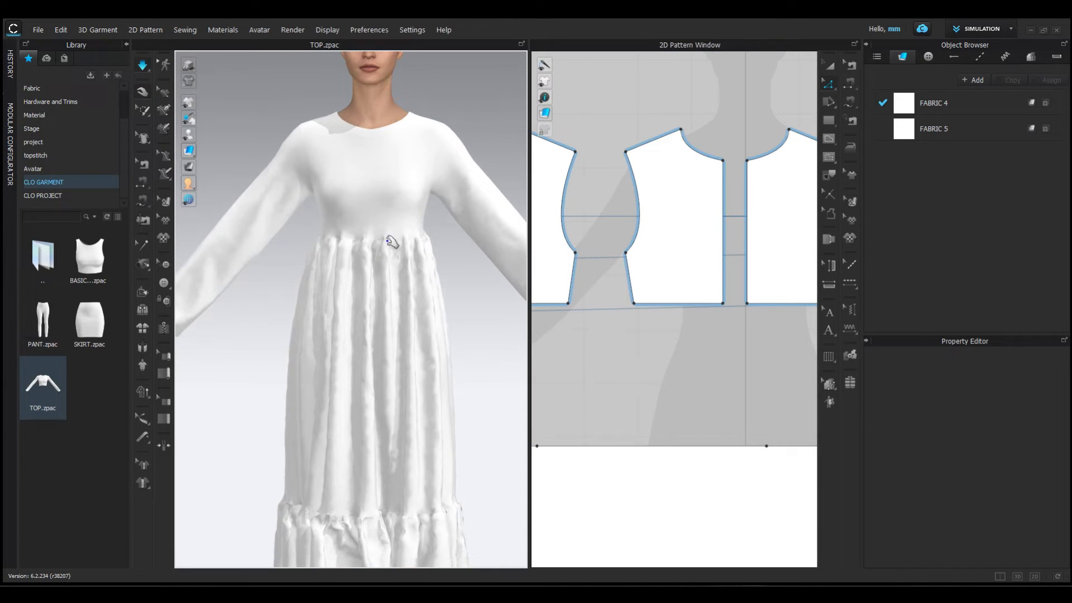
{"action": "right_click_drag", "start_coordinate": [443, 255], "coordinate": [476, 251]}
{"action": "scroll", "coordinate": [416, 234], "scroll_direction": "up", "scroll_amount": 3}
{"action": "mouse_move", "coordinate": [529, 266]}
{"action": "left_mouse_down"}
{"action": "mouse_move", "coordinate": [574, 261]}
{"action": "mouse_move", "coordinate": [539, 258]}
{"action": "left_mouse_up"}
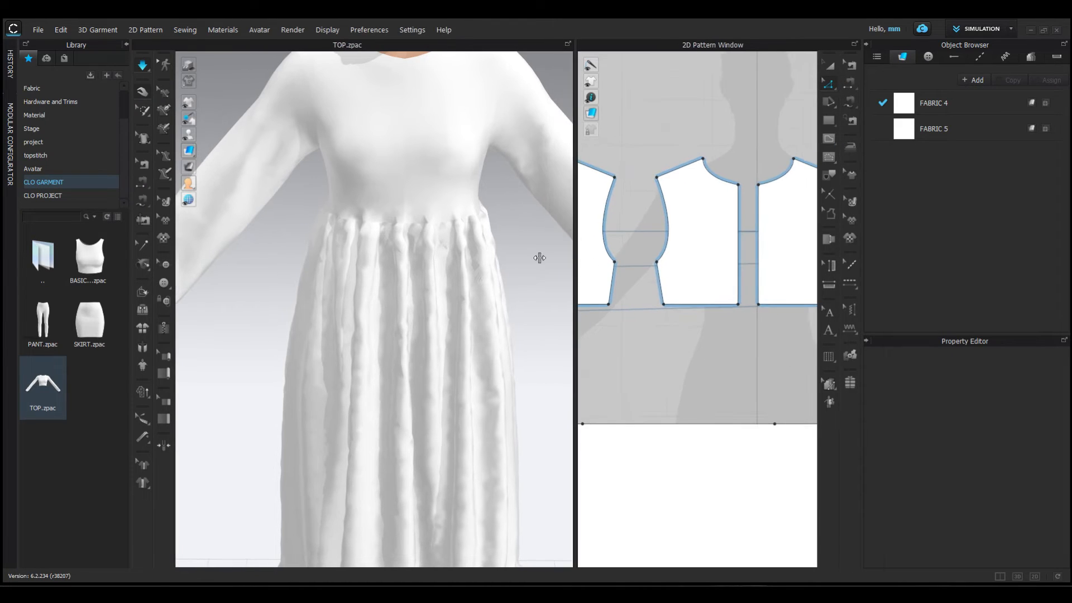
{"action": "middle_click_drag", "start_coordinate": [453, 230], "coordinate": [422, 311]}
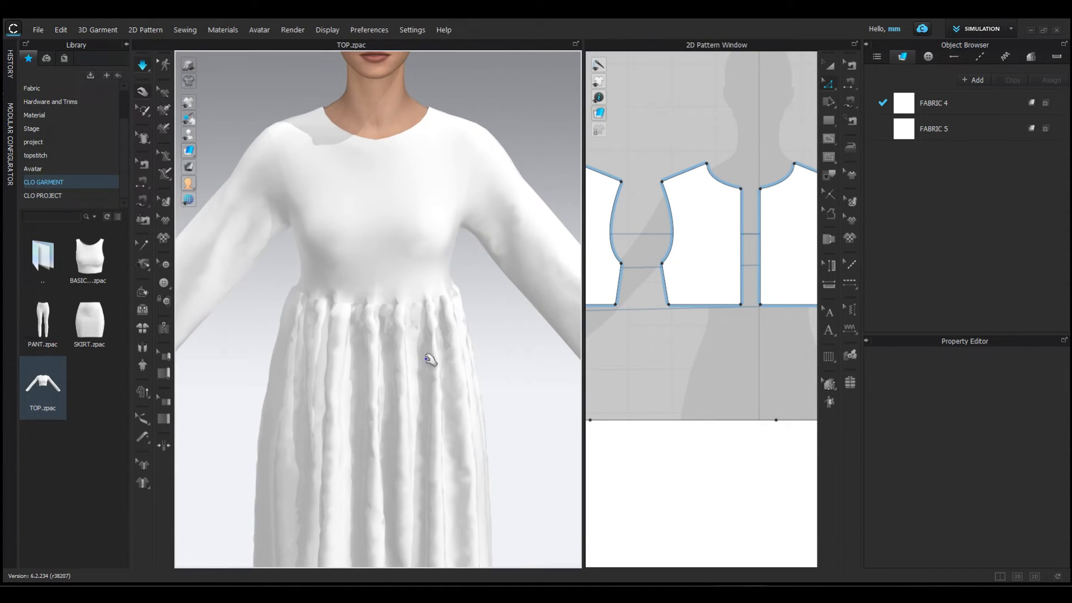
{"action": "left_click", "coordinate": [384, 402]}
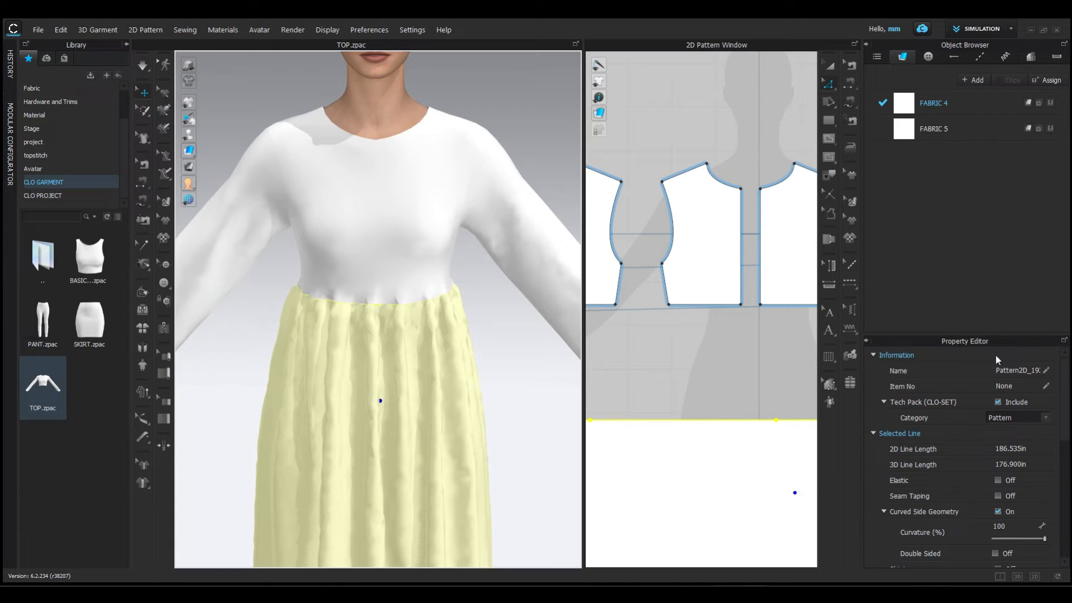
{"action": "scroll", "coordinate": [970, 478], "scroll_direction": "down", "scroll_amount": 5}
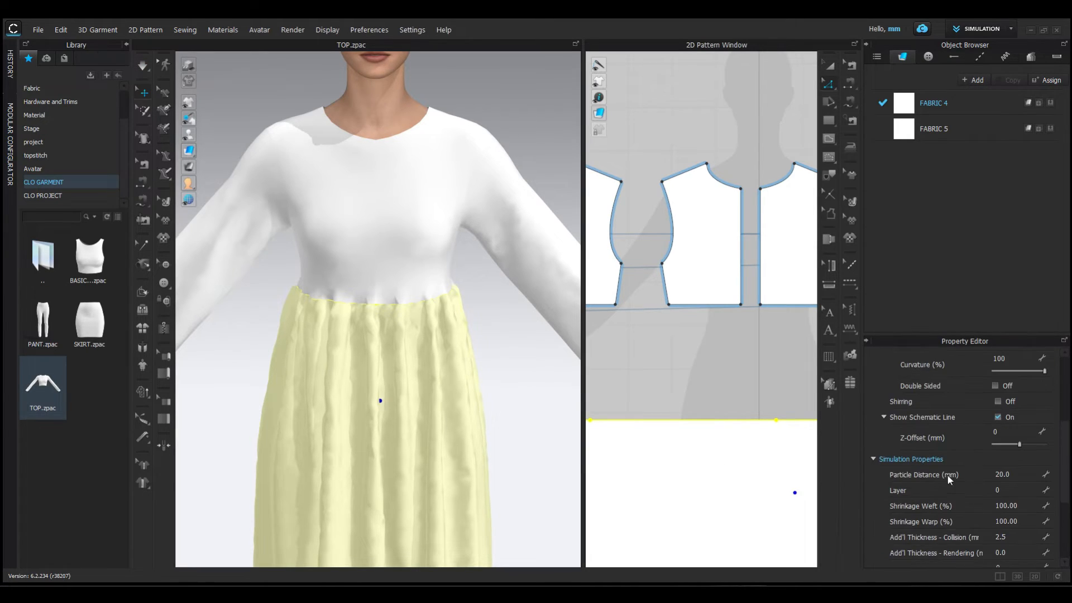
{"action": "left_click", "coordinate": [1012, 474]}
{"action": "key", "text": "Return"}
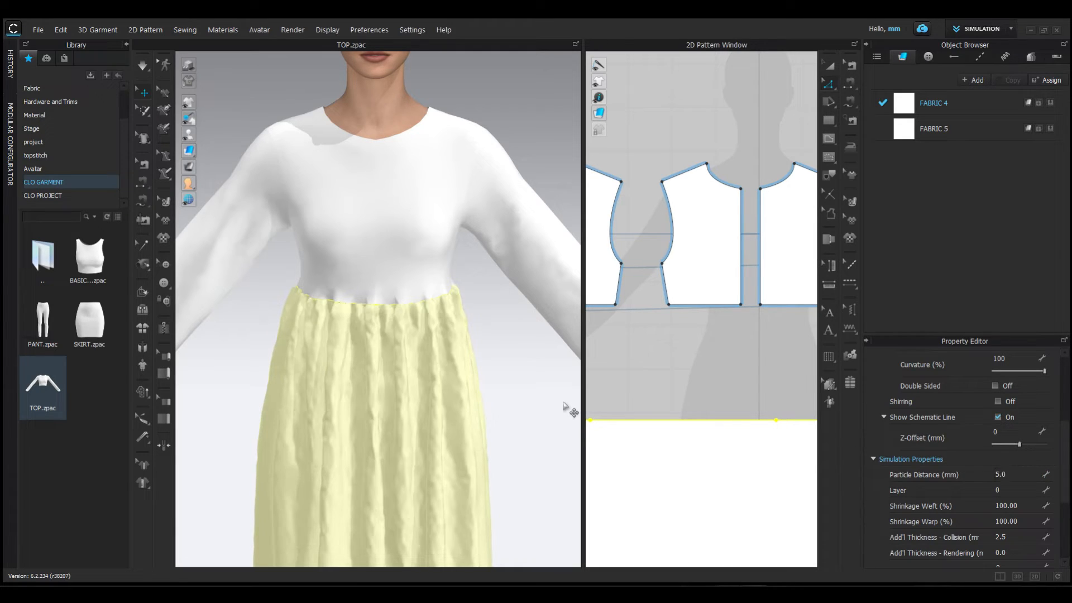
{"action": "key", "text": "space"}
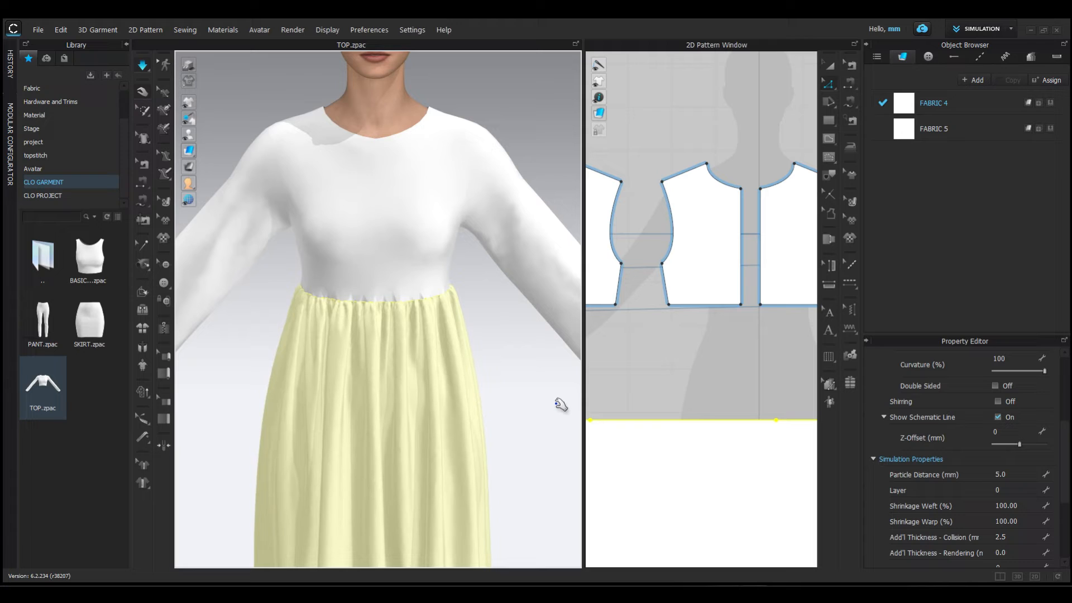
{"action": "left_click", "coordinate": [561, 404]}
{"action": "right_click_drag", "start_coordinate": [402, 346], "coordinate": [398, 310]}
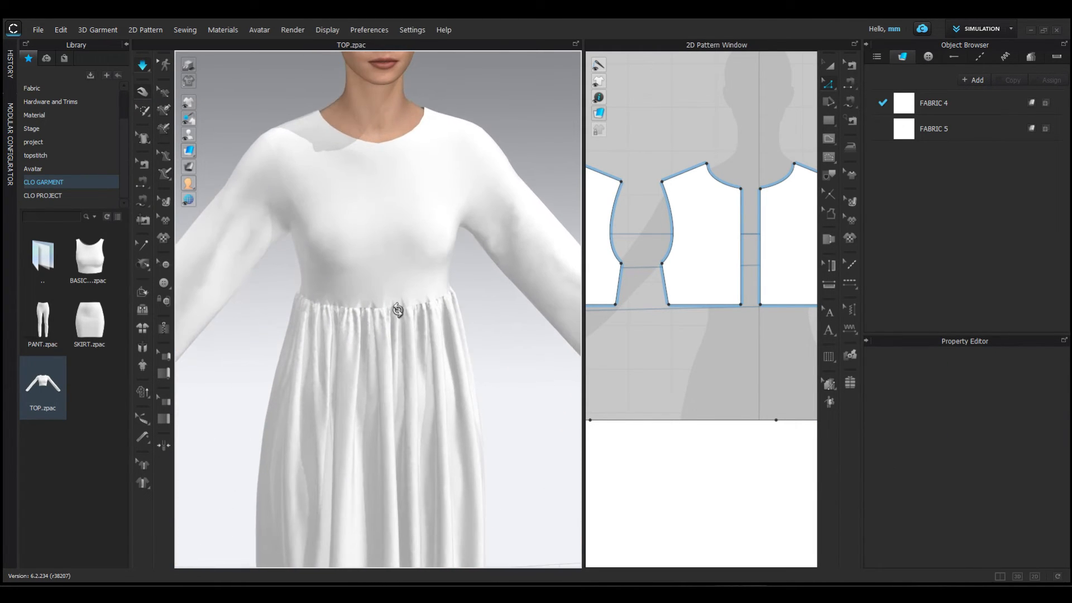
{"action": "scroll", "coordinate": [427, 343], "scroll_direction": "down", "scroll_amount": 2}
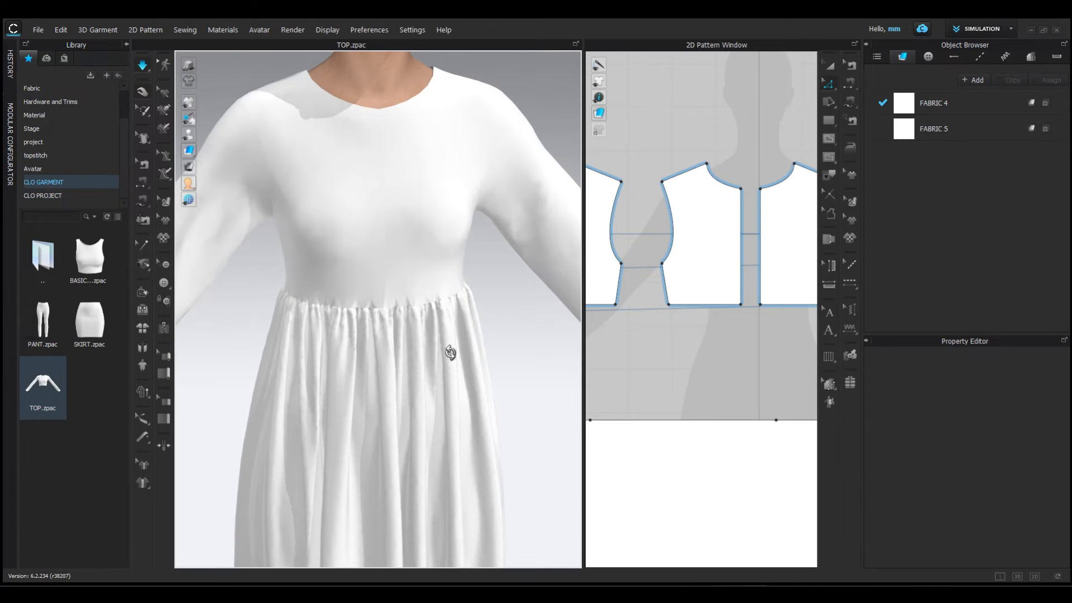
{"action": "right_click_drag", "start_coordinate": [450, 354], "coordinate": [479, 361]}
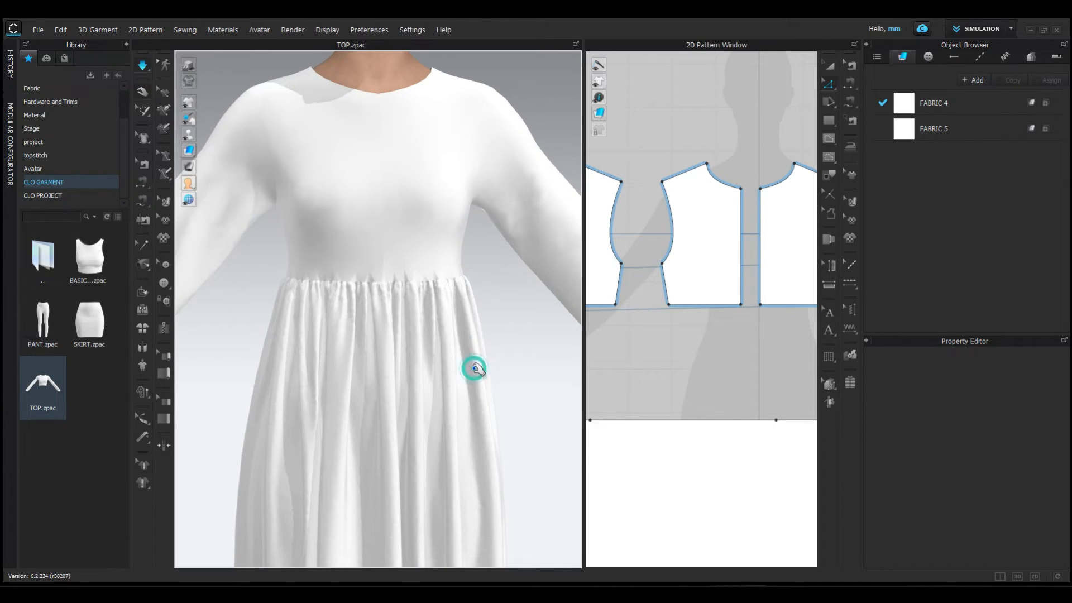
- Set the skirt panel's particle distance to 20 mm and let the dress resimulate
{"action": "left_click", "coordinate": [473, 368]}
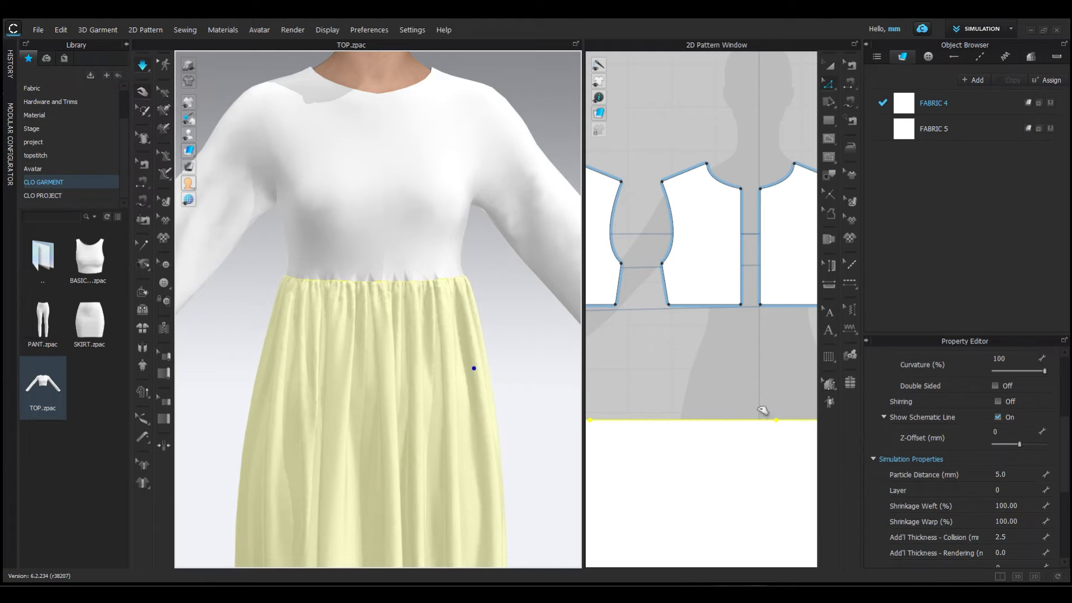
{"action": "left_click", "coordinate": [1007, 473]}
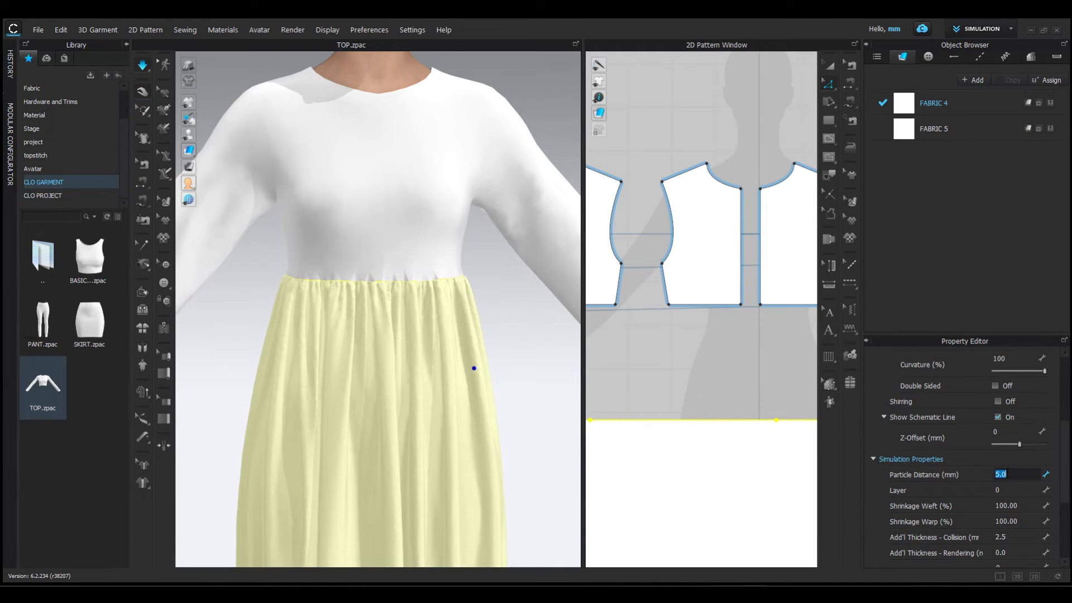
{"action": "scroll", "coordinate": [418, 493], "scroll_direction": "down", "scroll_amount": 3}
{"action": "type", "text": "20"}
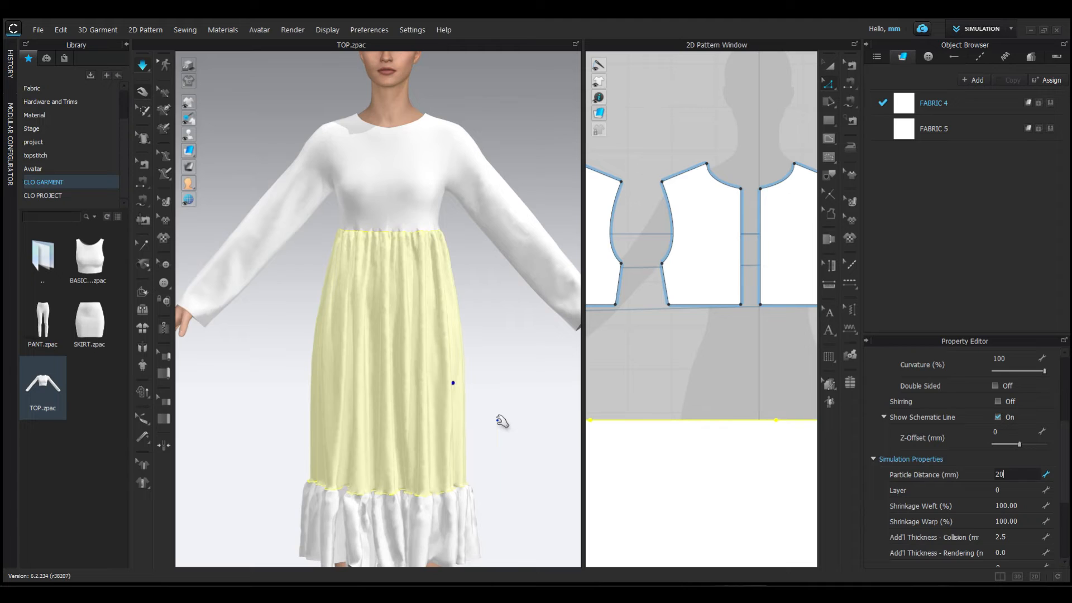
{"action": "key", "text": "Return"}
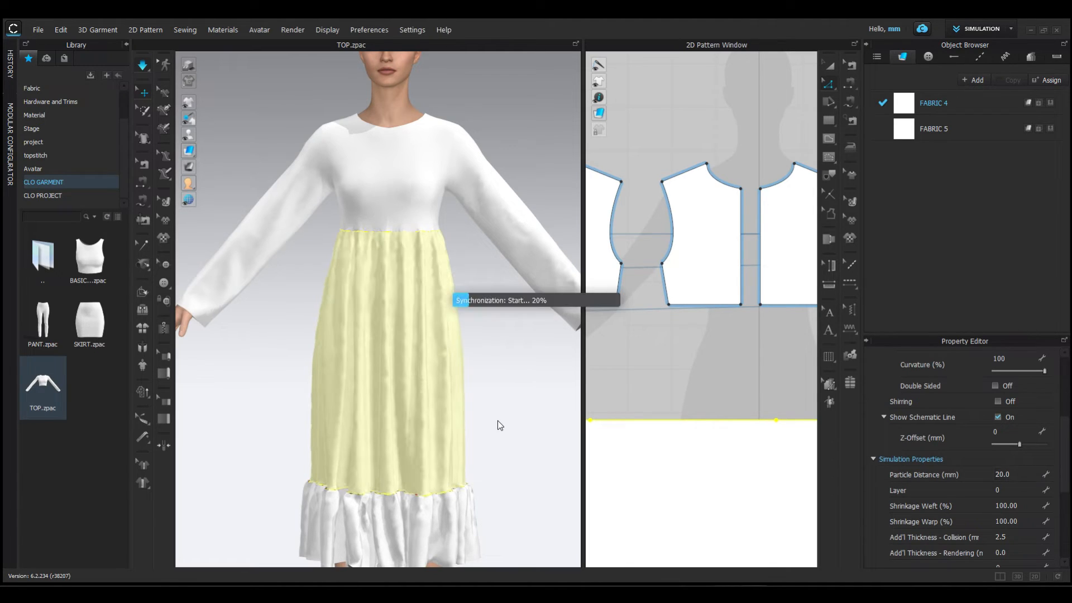
{"action": "left_click", "coordinate": [503, 422]}
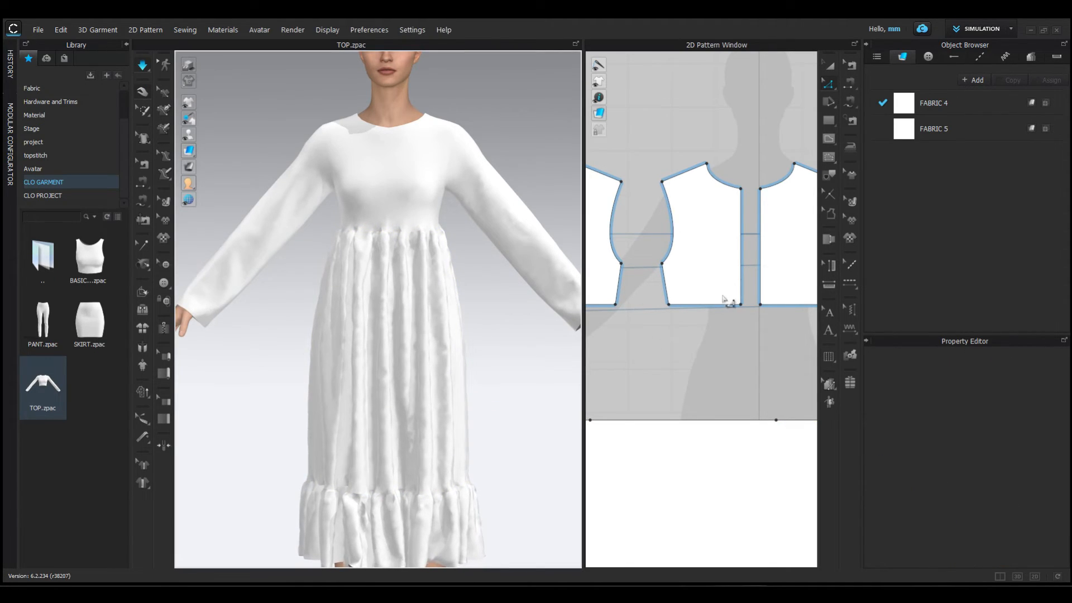
- Add a new fabric and name it "sheer dress"
{"action": "scroll", "coordinate": [724, 300], "scroll_direction": "down", "scroll_amount": 2}
{"action": "left_click_drag", "start_coordinate": [583, 317], "coordinate": [520, 304]}
{"action": "scroll", "coordinate": [665, 326], "scroll_direction": "down", "scroll_amount": 4}
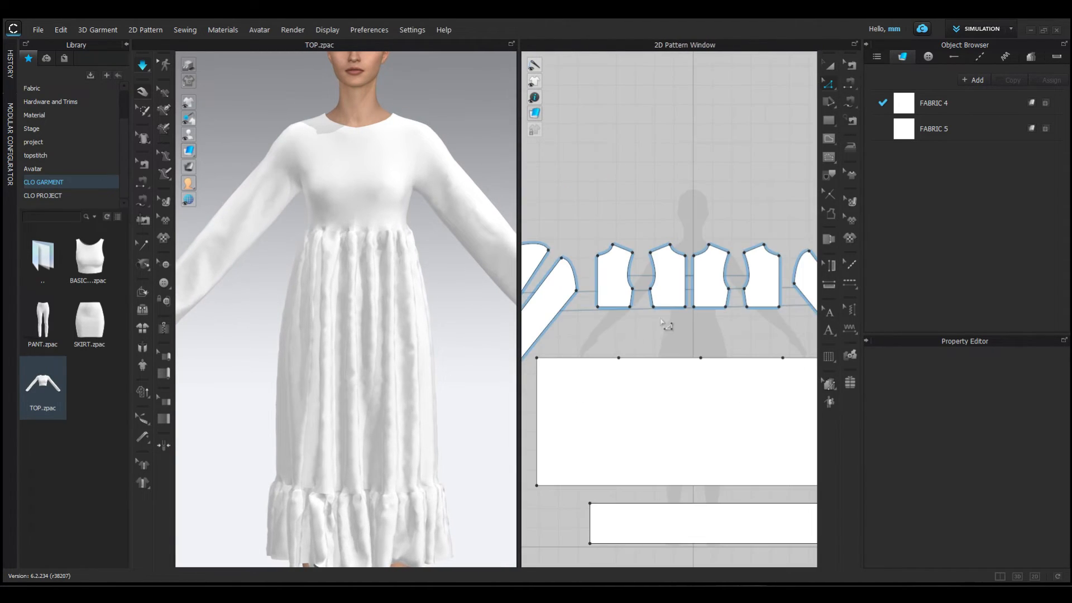
{"action": "left_click", "coordinate": [972, 80]}
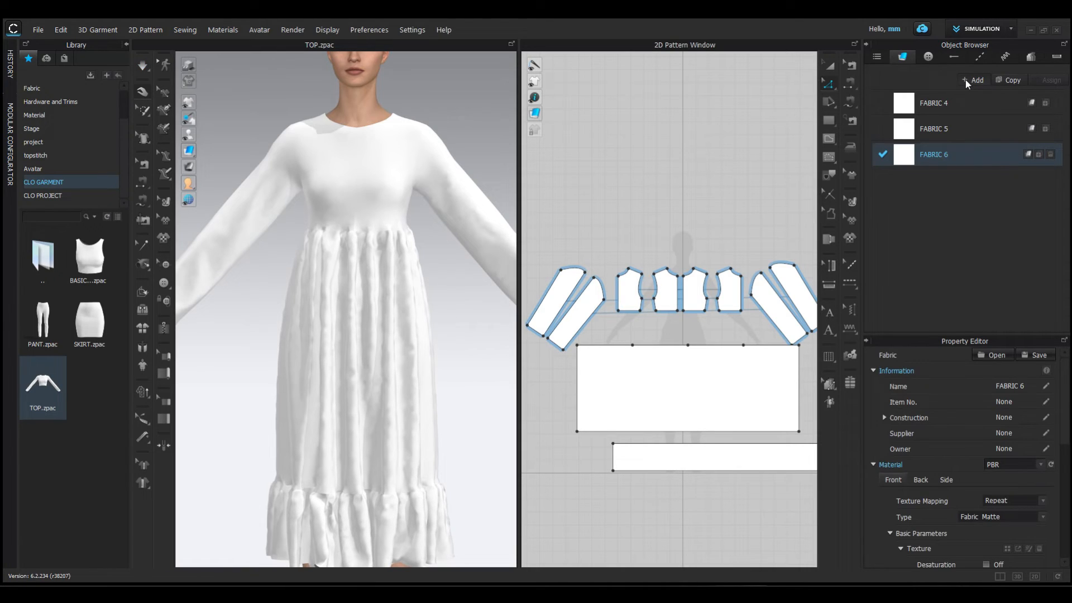
{"action": "double_click", "coordinate": [937, 155]}
{"action": "left_click", "coordinate": [958, 152]}
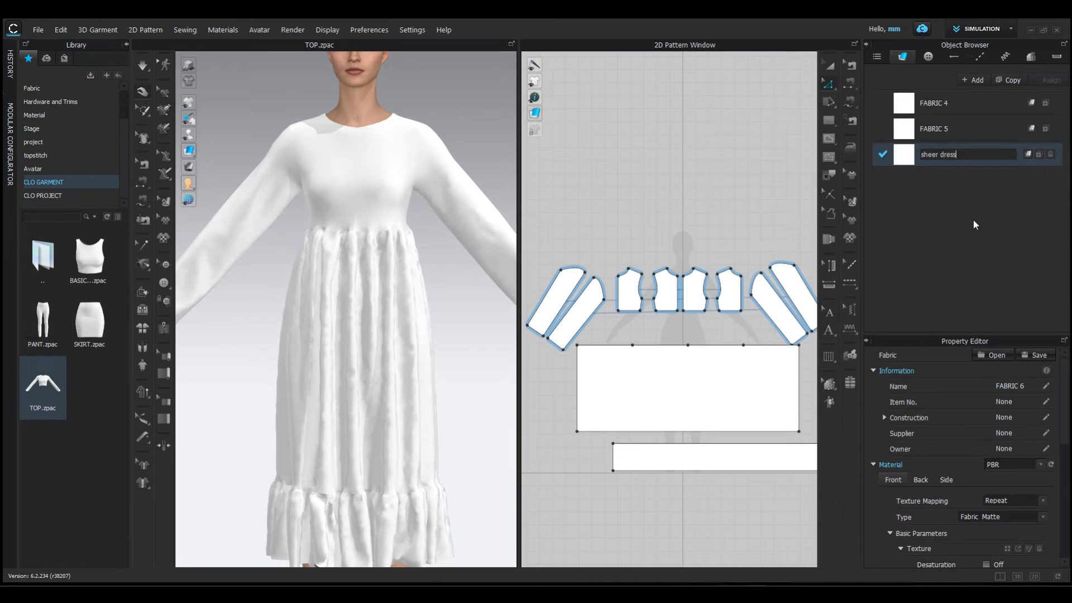
{"action": "key", "text": "Return"}
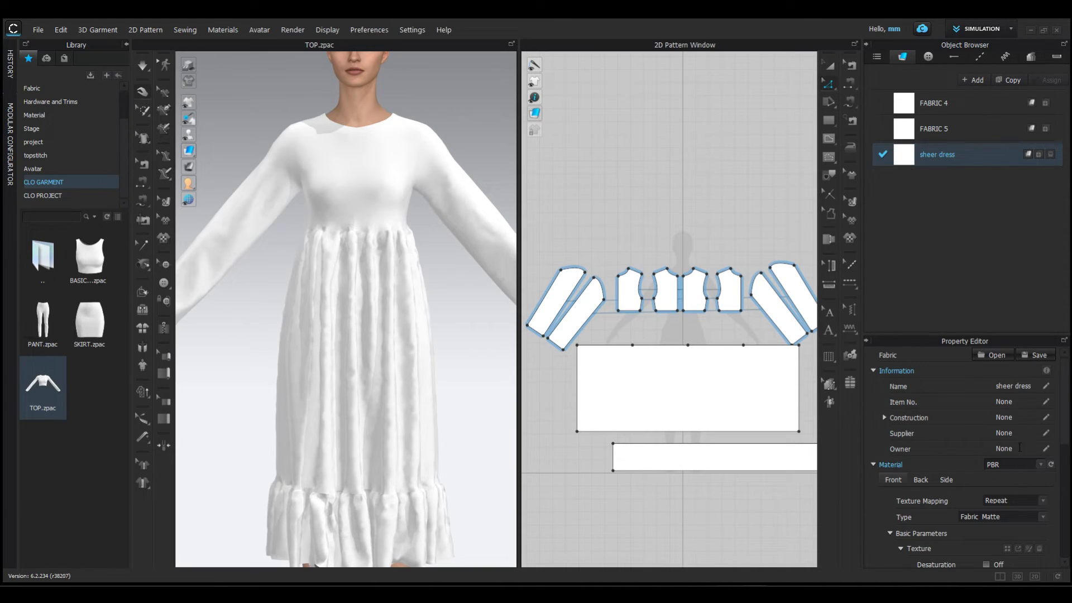
- Set the sheer dress fabric's colour to black
{"action": "scroll", "coordinate": [1020, 448], "scroll_direction": "down", "scroll_amount": 3}
{"action": "left_click", "coordinate": [1038, 544]}
{"action": "left_click_drag", "start_coordinate": [501, 168], "coordinate": [415, 190]}
{"action": "left_click", "coordinate": [510, 436]}
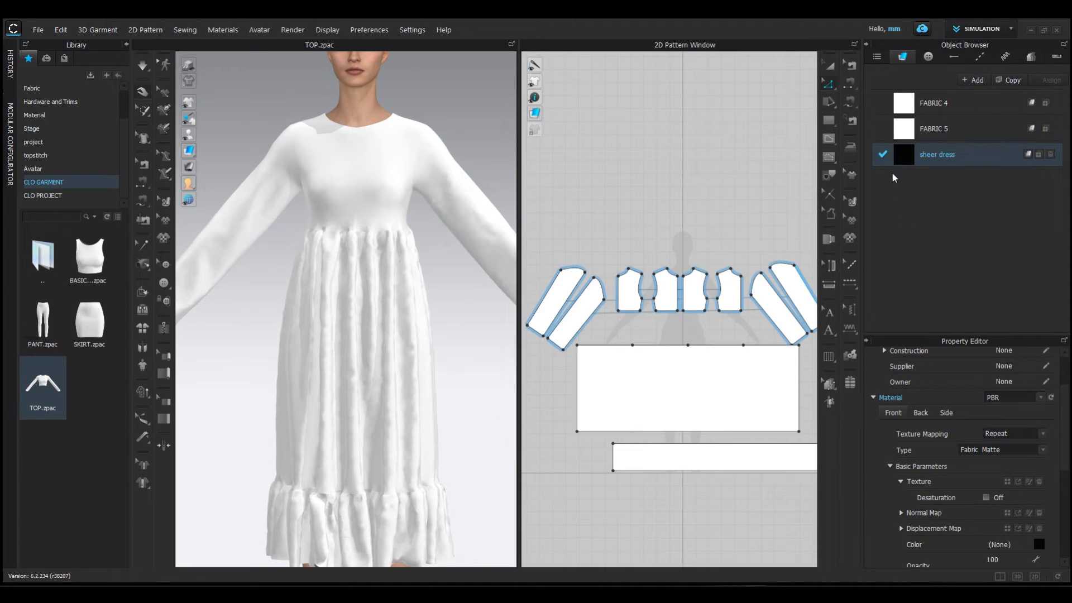
- Assign the sheer dress fabric to all sleeve and bodice pieces, the skirt panel and the hem ruffle strip
{"action": "left_click_drag", "start_coordinate": [904, 156], "coordinate": [795, 290]}
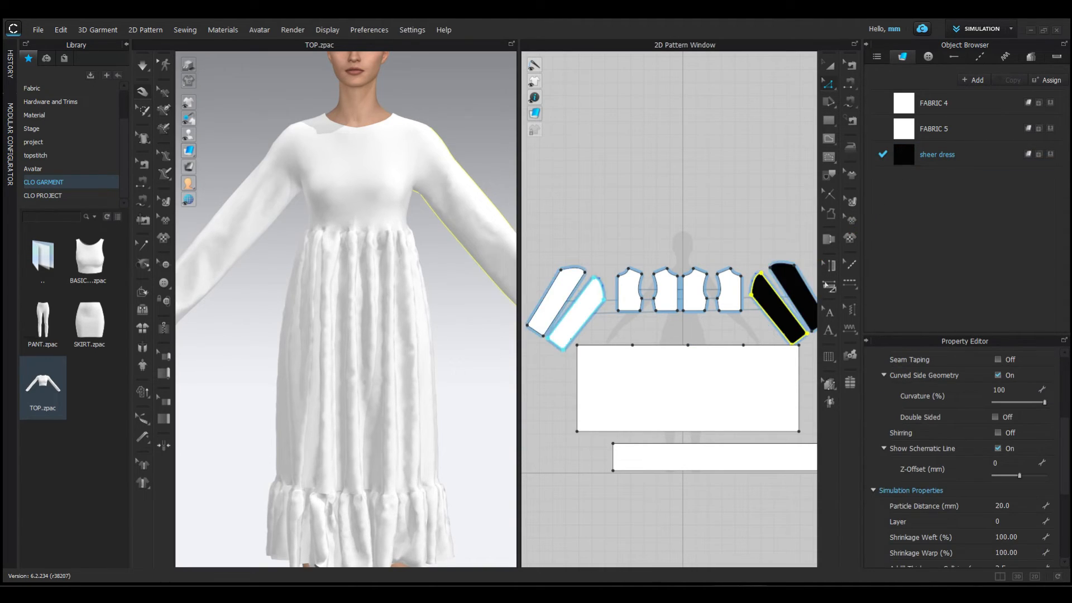
{"action": "left_click_drag", "start_coordinate": [731, 298], "coordinate": [730, 298]}
{"action": "left_click_drag", "start_coordinate": [905, 156], "coordinate": [692, 292]}
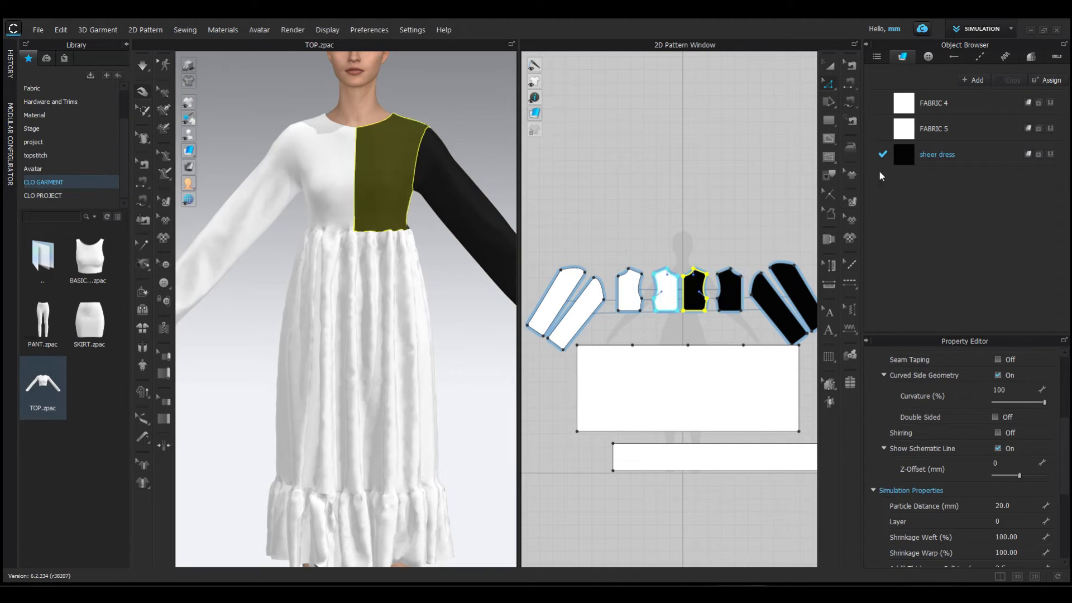
{"action": "left_click_drag", "start_coordinate": [578, 321], "coordinate": [578, 321]}
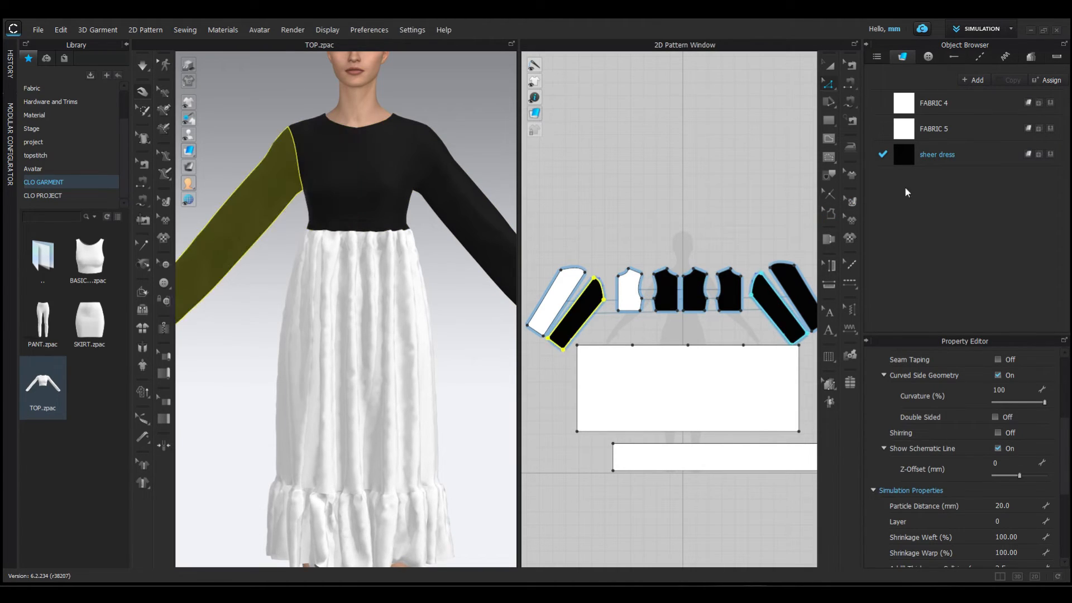
{"action": "left_click_drag", "start_coordinate": [664, 280], "coordinate": [630, 290]}
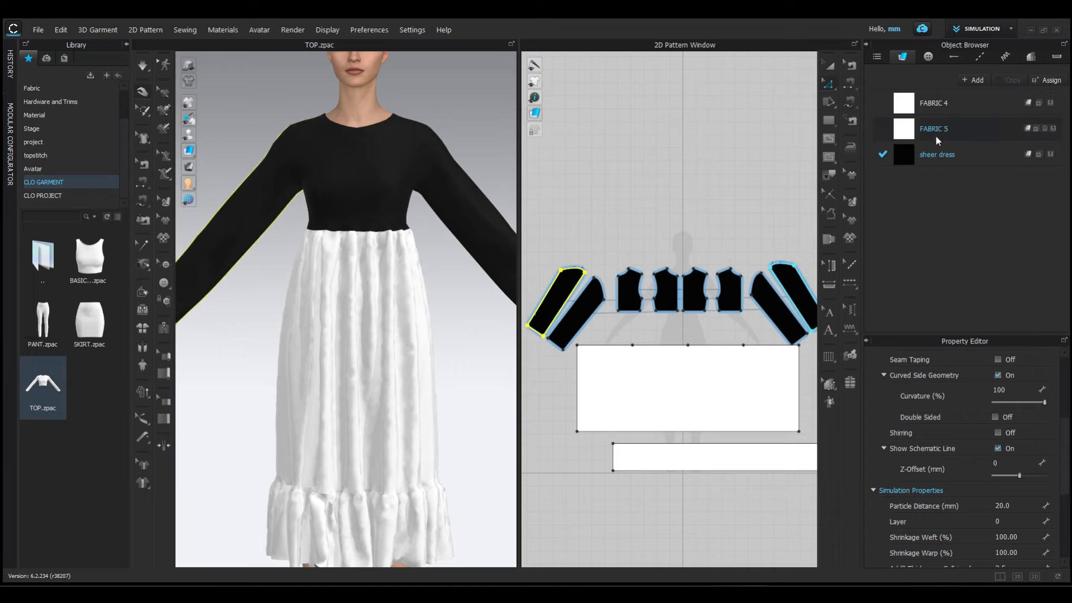
{"action": "left_click_drag", "start_coordinate": [907, 157], "coordinate": [689, 371]}
{"action": "left_click_drag", "start_coordinate": [751, 450], "coordinate": [751, 450]}
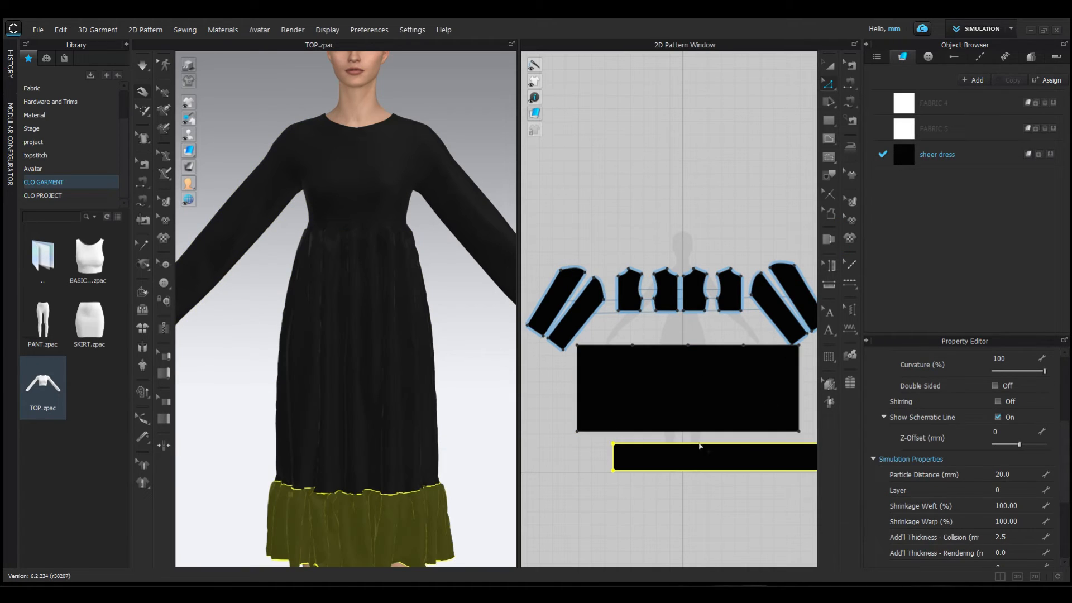
{"action": "left_click", "coordinate": [470, 450]}
- Delete the unused fabrics FABRIC 4 and FABRIC 5
{"action": "left_click", "coordinate": [1050, 104]}
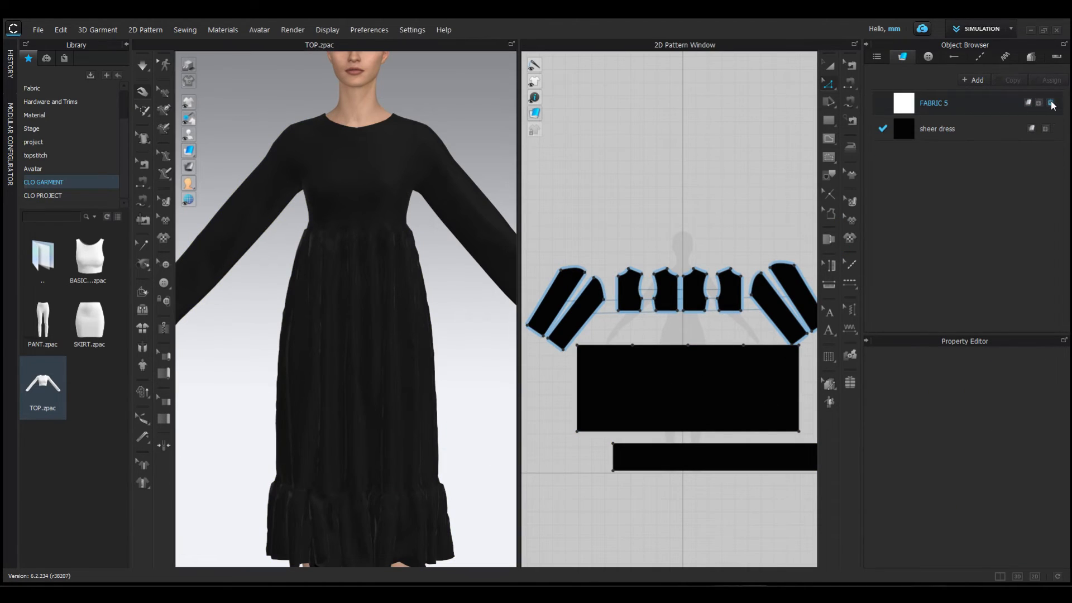
{"action": "left_click", "coordinate": [1050, 103]}
{"action": "scroll", "coordinate": [690, 313], "scroll_direction": "down", "scroll_amount": 2}
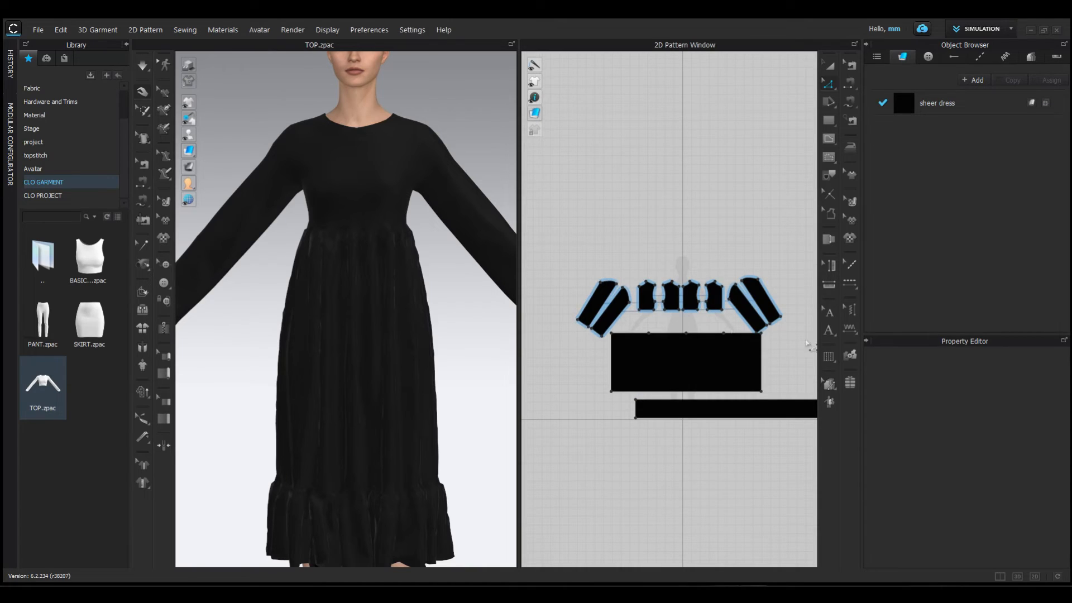
- Move the ruffle strip sideways so it is centred below the skirt panel in the pattern layout
{"action": "key", "text": "a"}
{"action": "left_click", "coordinate": [770, 410]}
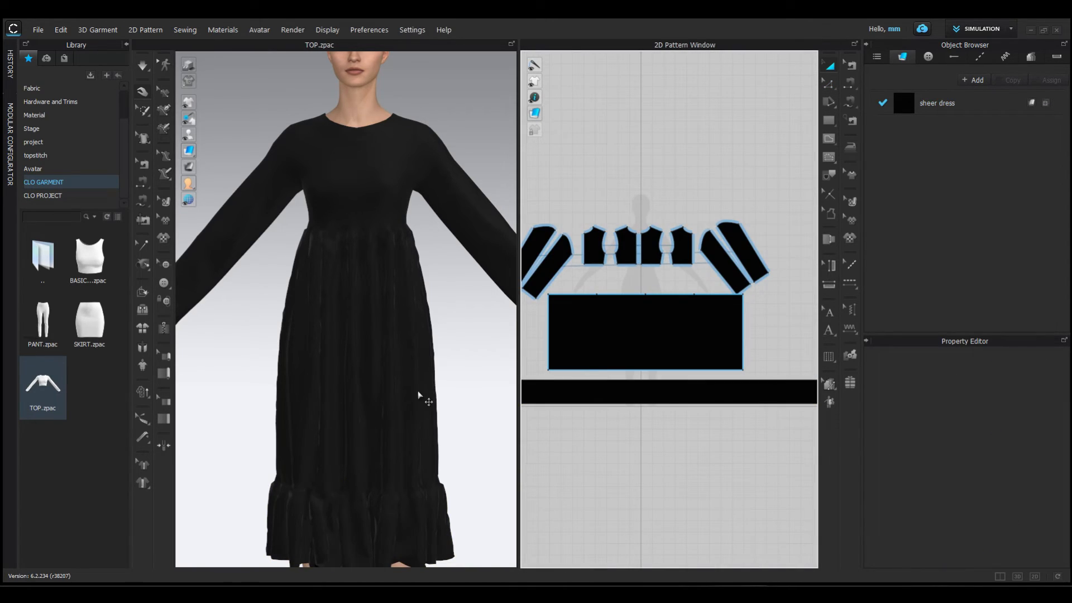
{"action": "scroll", "coordinate": [361, 346], "scroll_direction": "down", "scroll_amount": 5}
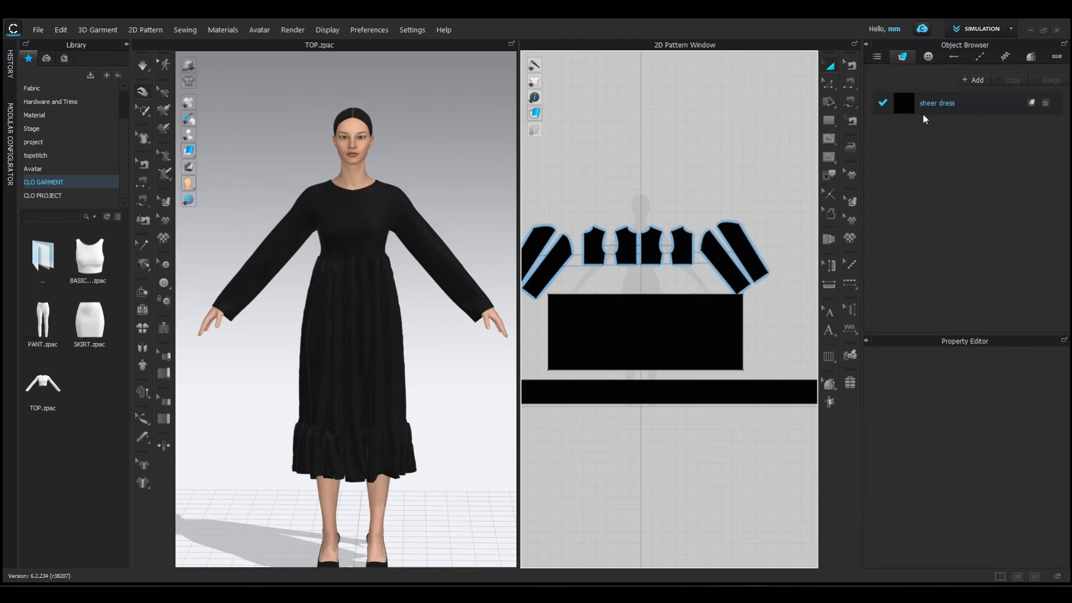
- Lower the sheer dress fabric's opacity to 62 to make the dress see-through
{"action": "left_click", "coordinate": [907, 102]}
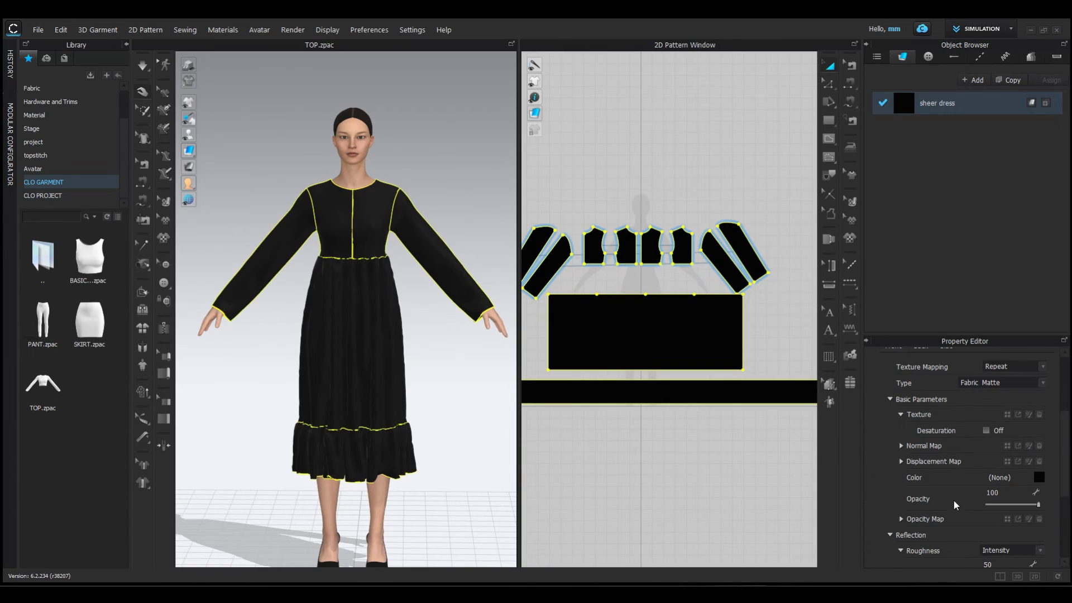
{"action": "scroll", "coordinate": [955, 505], "scroll_direction": "down", "scroll_amount": 1}
{"action": "left_click_drag", "start_coordinate": [1004, 470], "coordinate": [1019, 441]}
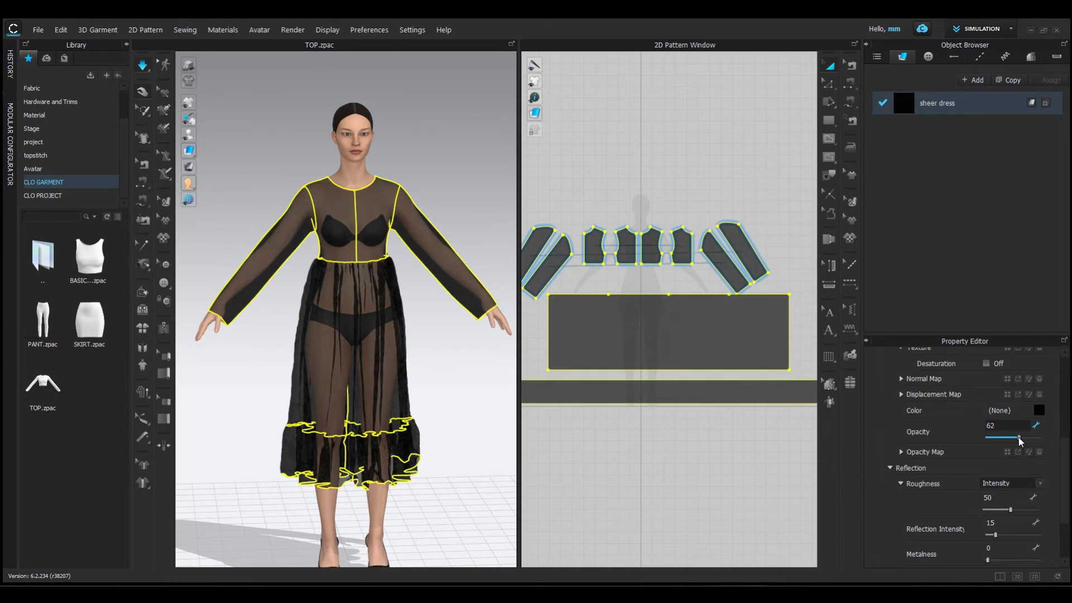
{"action": "left_click", "coordinate": [632, 442]}
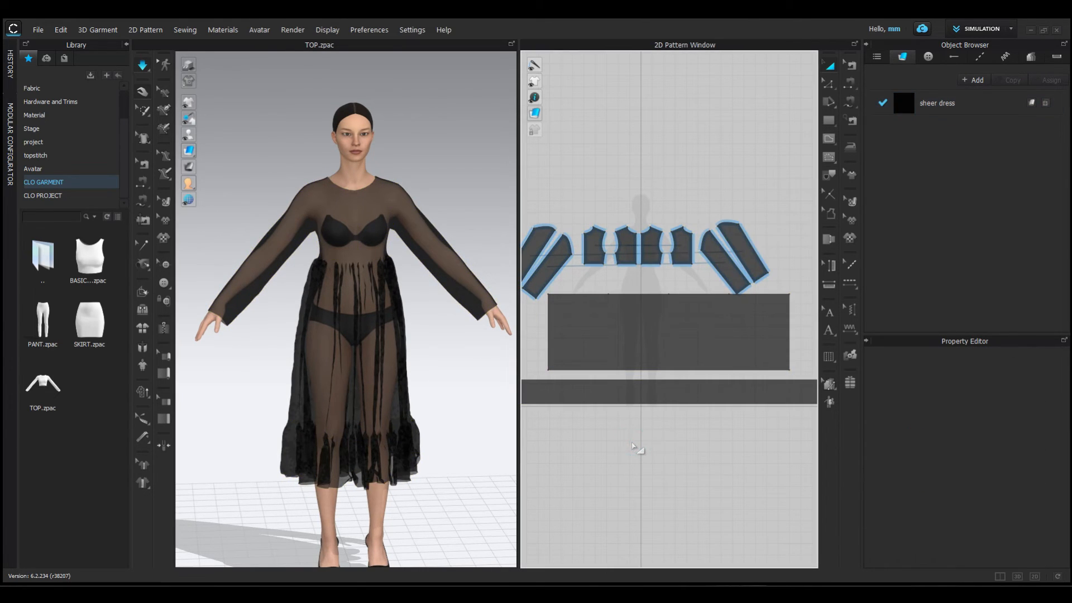
- Set the particle distance of the skirt panel and hem ruffle to 5 mm and simulate the finer gathers
{"action": "left_click", "coordinate": [393, 366]}
{"action": "left_click", "coordinate": [399, 459], "text": "shift"}
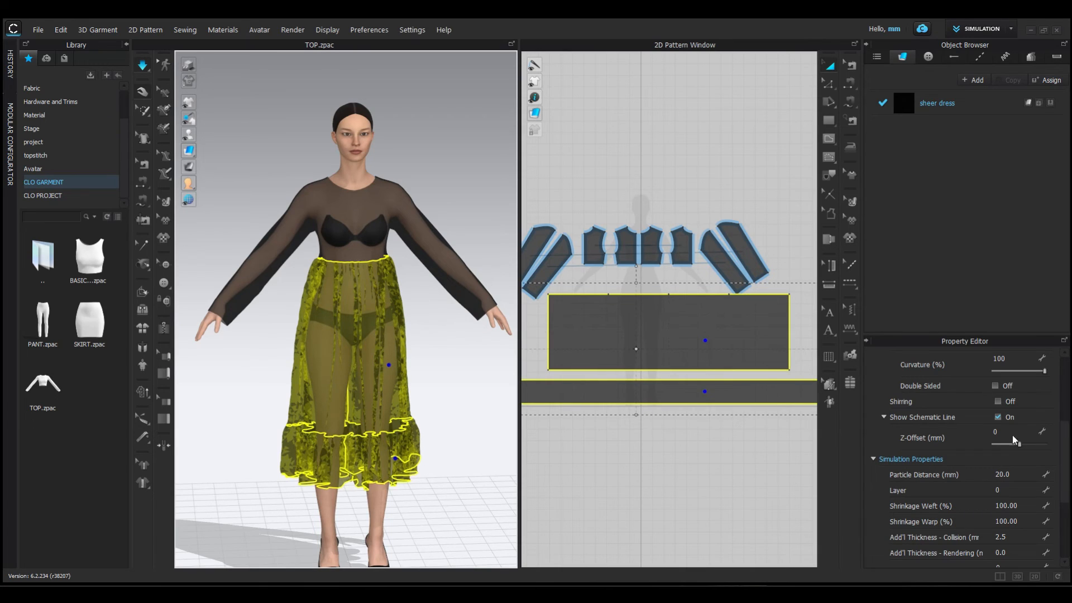
{"action": "left_click", "coordinate": [1013, 472]}
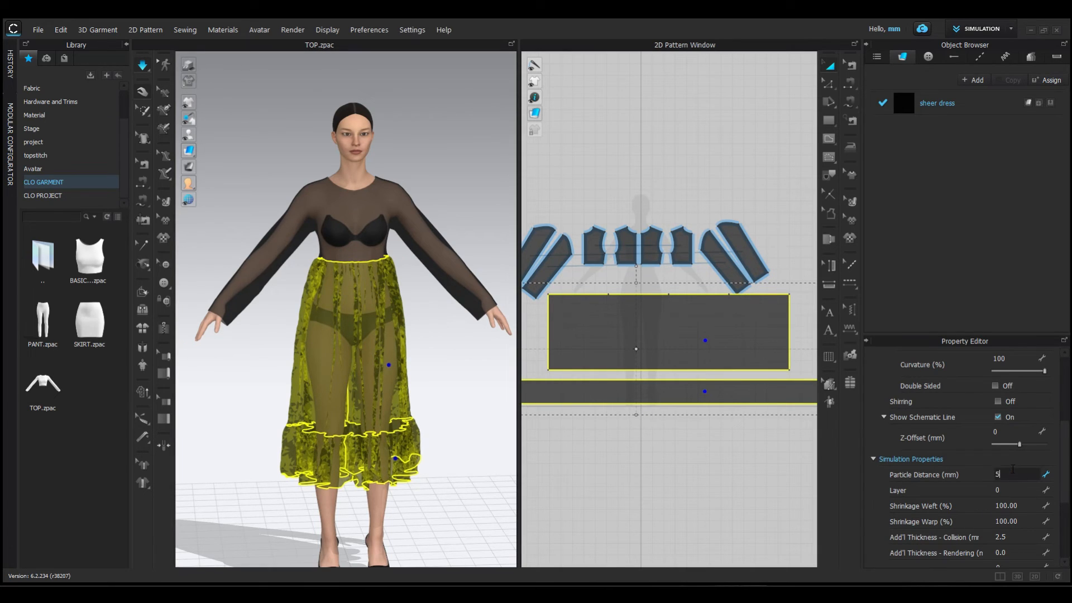
{"action": "type", "text": "5"}
{"action": "key", "text": "Return"}
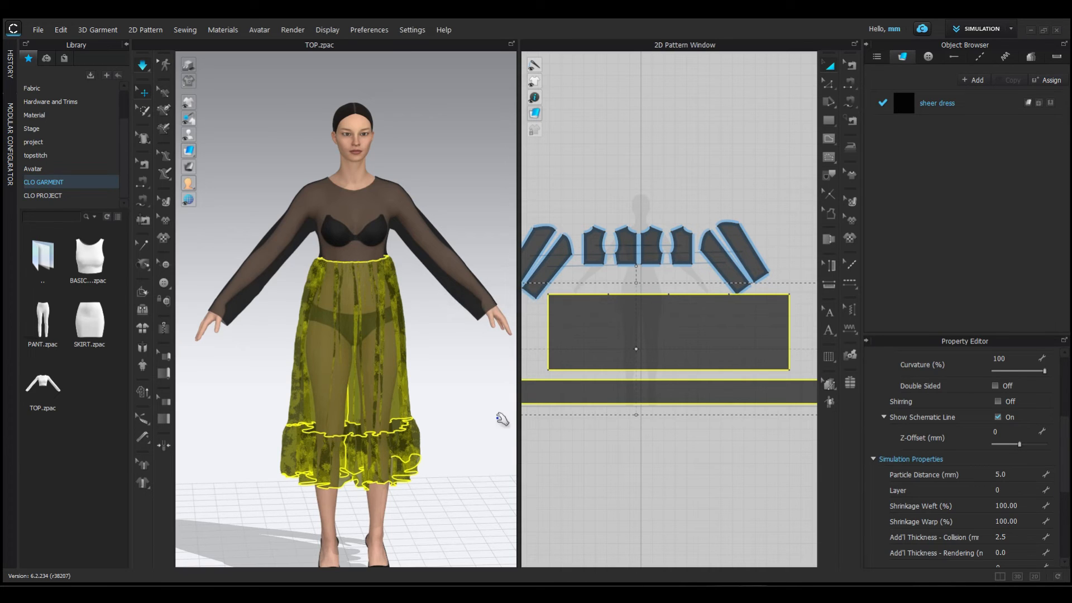
{"action": "left_click", "coordinate": [474, 364]}
{"action": "mouse_move", "coordinate": [474, 363]}
{"action": "right_mouse_down"}
{"action": "mouse_move", "coordinate": [343, 377]}
{"action": "mouse_move", "coordinate": [208, 363]}
{"action": "mouse_move", "coordinate": [481, 361]}
{"action": "right_mouse_up"}
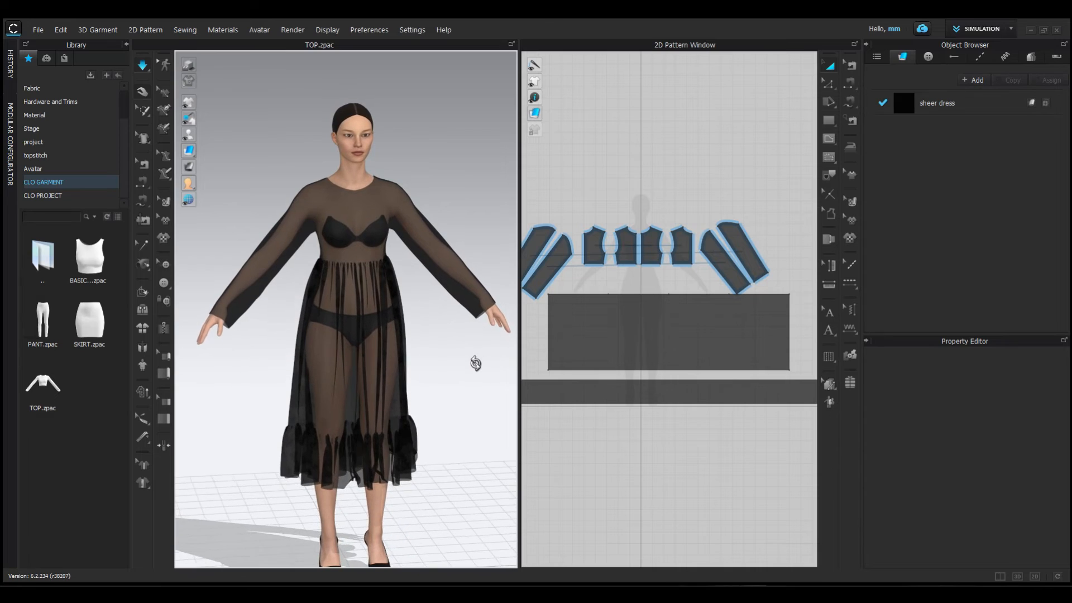
- Set the particle distance of the skirt panel and hem ruffle to 20 mm and simulate the dress again
{"action": "scroll", "coordinate": [421, 328], "scroll_direction": "down", "scroll_amount": 2}
{"action": "left_click", "coordinate": [396, 376]}
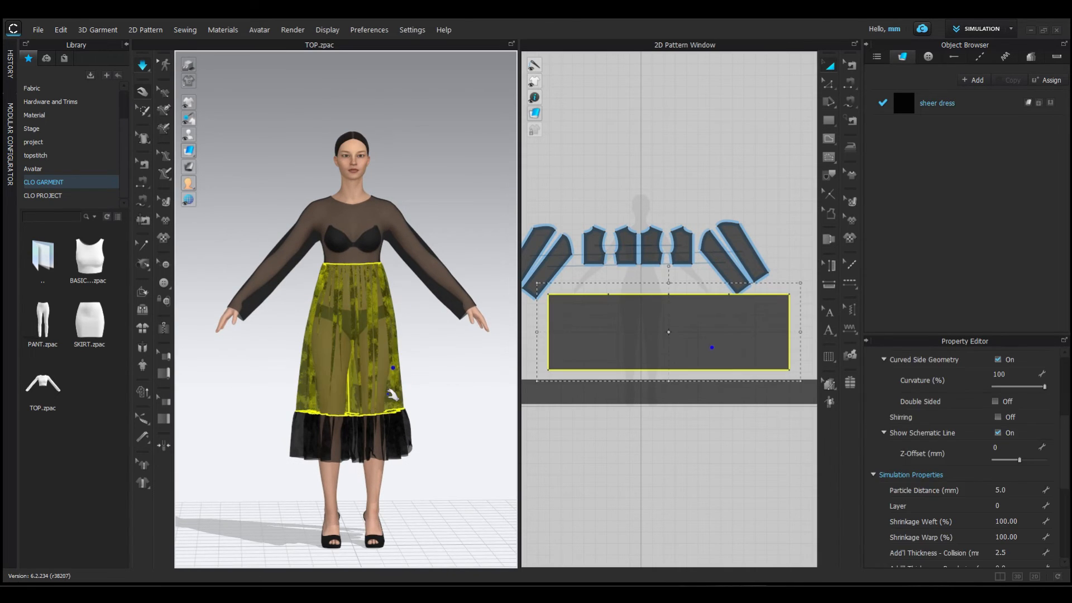
{"action": "scroll", "coordinate": [1017, 492], "scroll_direction": "down", "scroll_amount": 1}
{"action": "left_click", "coordinate": [1016, 490]}
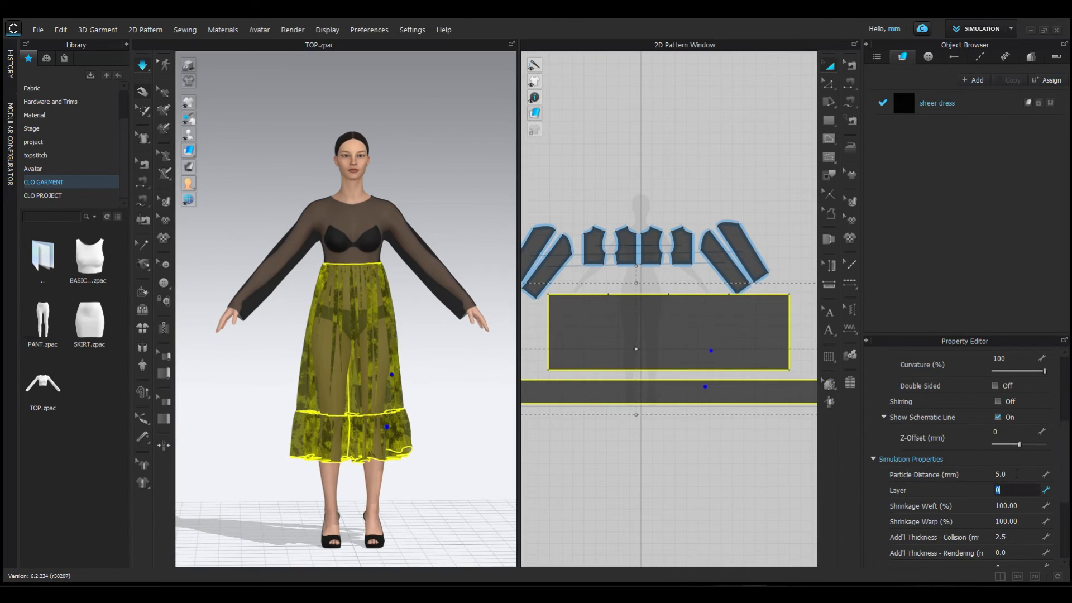
{"action": "left_click", "coordinate": [1016, 473]}
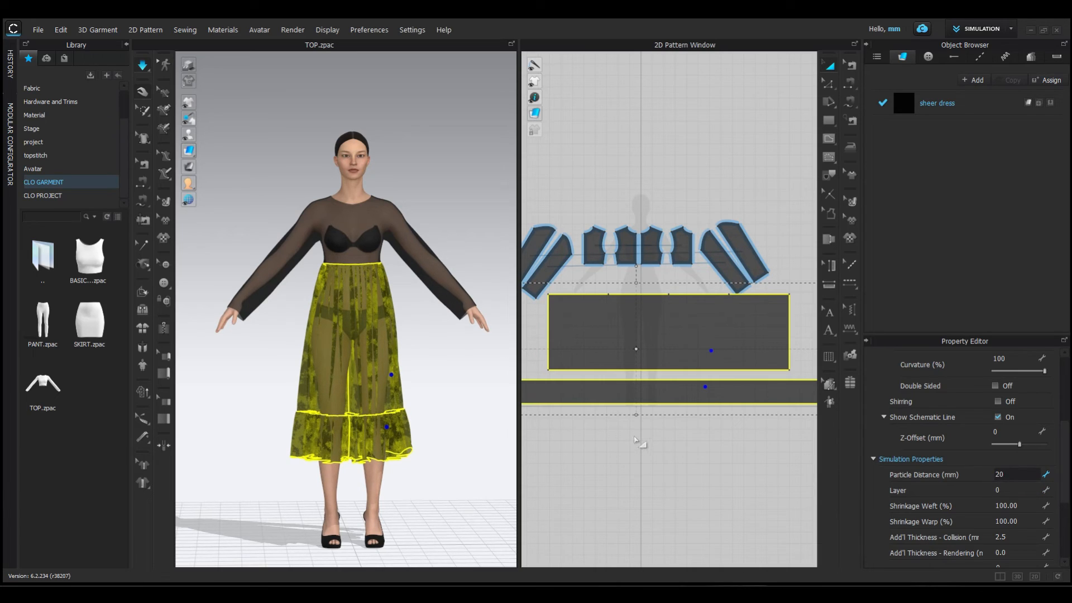
{"action": "key", "text": "Return"}
{"action": "left_click", "coordinate": [455, 394]}
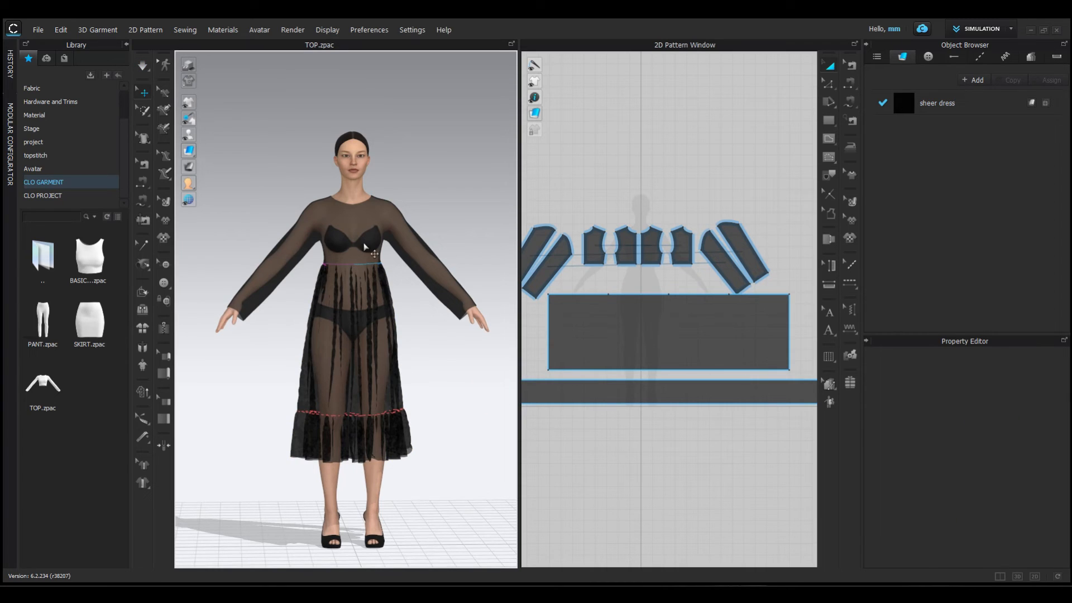
{"action": "scroll", "coordinate": [366, 248], "scroll_direction": "up", "scroll_amount": 2}
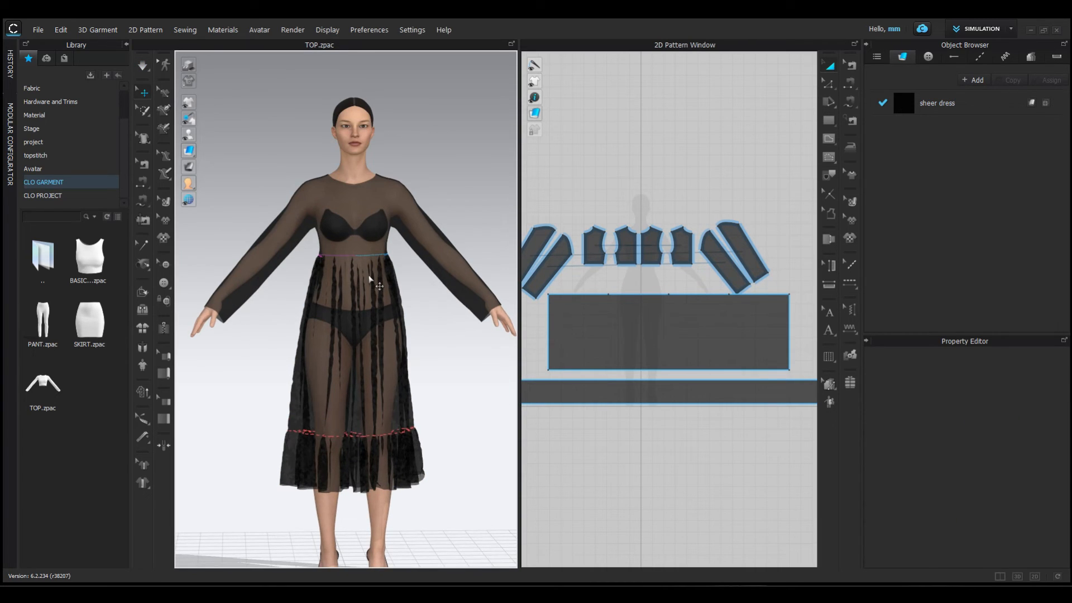
{"action": "key", "text": "space"}
- Apply the FV2_07 pose to the avatar, changing the pose only and keeping the current shoe pose, with simulation running
{"action": "left_click", "coordinate": [59, 168]}
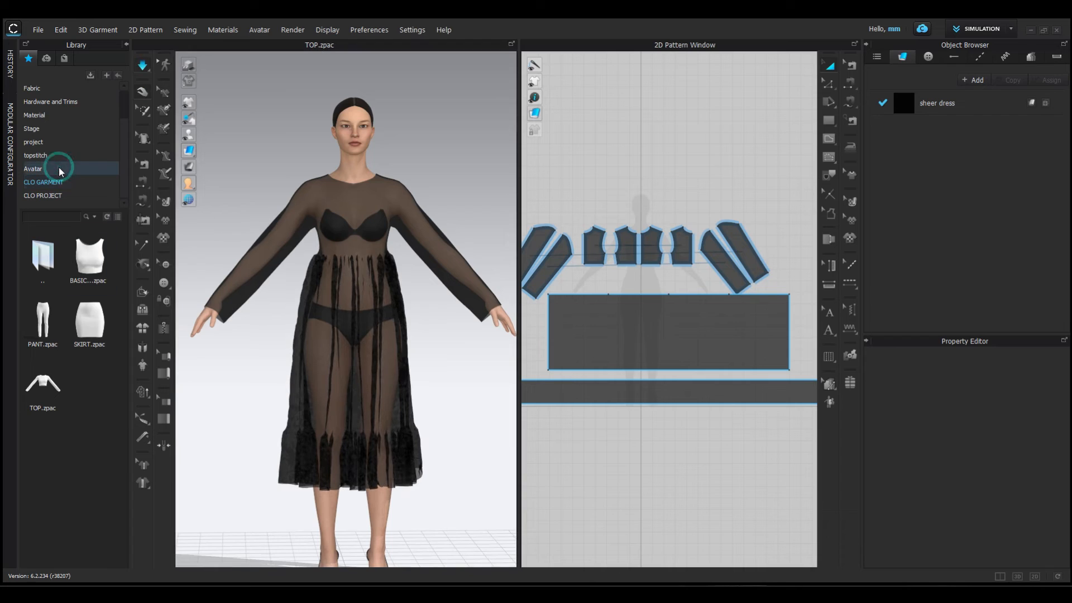
{"action": "left_click", "coordinate": [88, 267]}
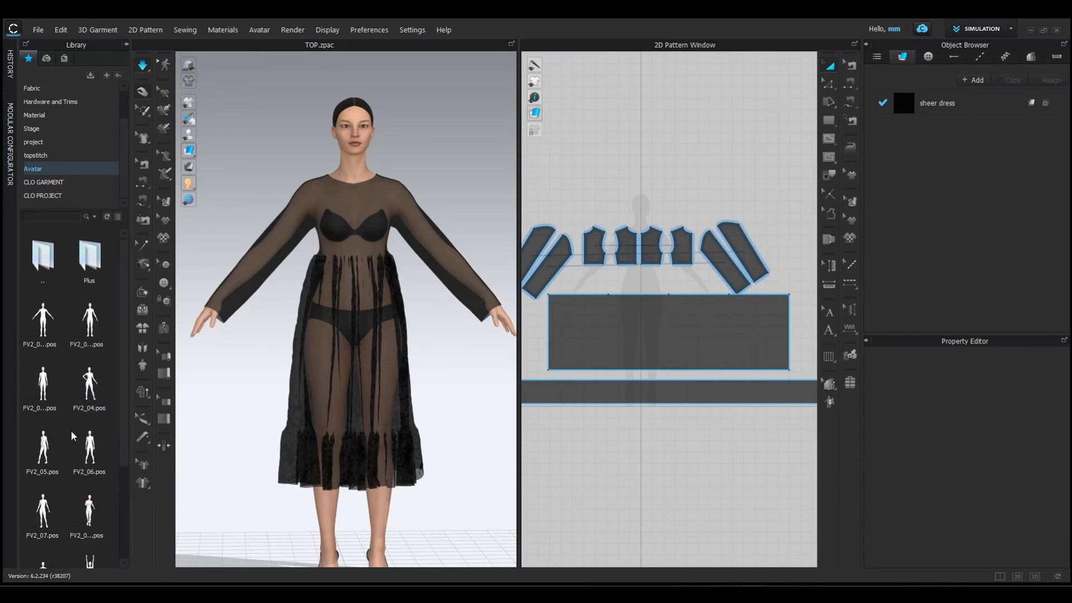
{"action": "double_click", "coordinate": [46, 501]}
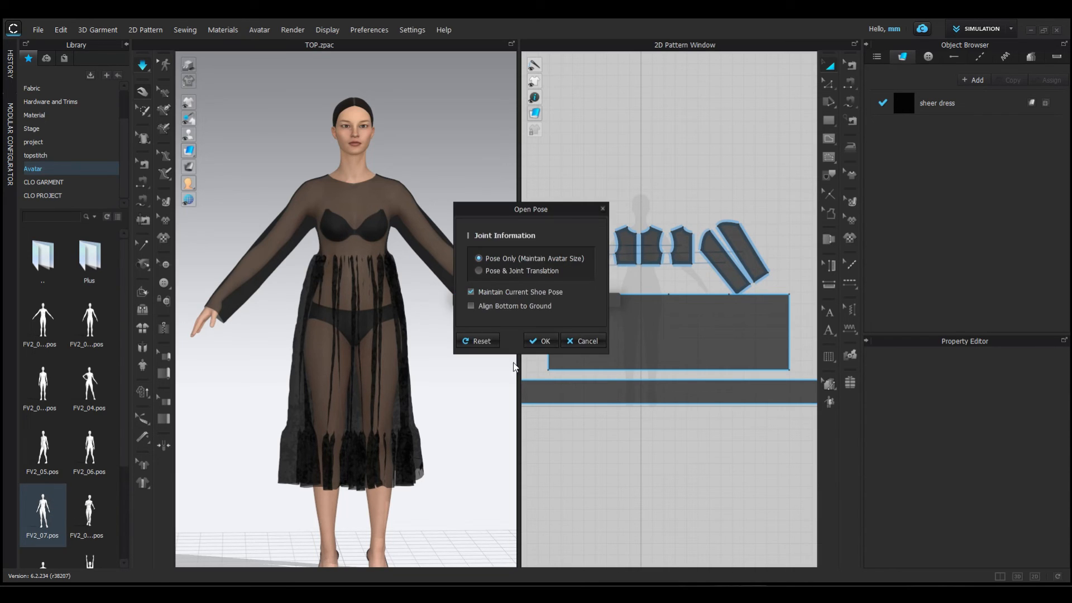
{"action": "left_click", "coordinate": [537, 342]}
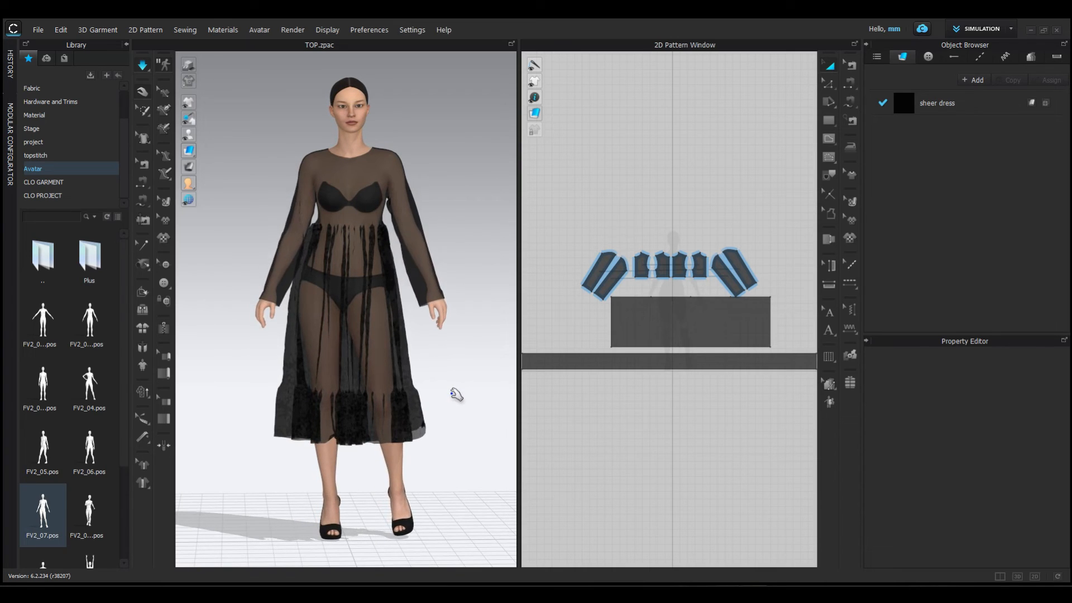
- Set the particle distance of the skirt panel and hem ruffle to 5 mm for finer gathers on the posed avatar
{"action": "right_click_drag", "start_coordinate": [455, 390], "coordinate": [452, 409]}
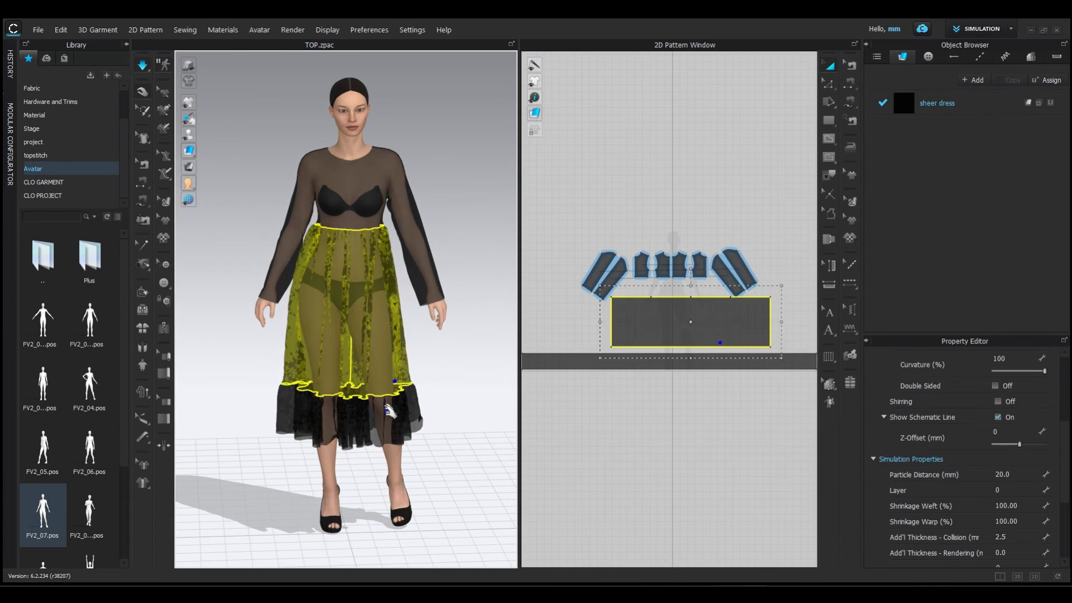
{"action": "left_click", "coordinate": [395, 381]}
{"action": "left_click", "coordinate": [387, 412], "text": "shift"}
{"action": "left_click", "coordinate": [1017, 474]}
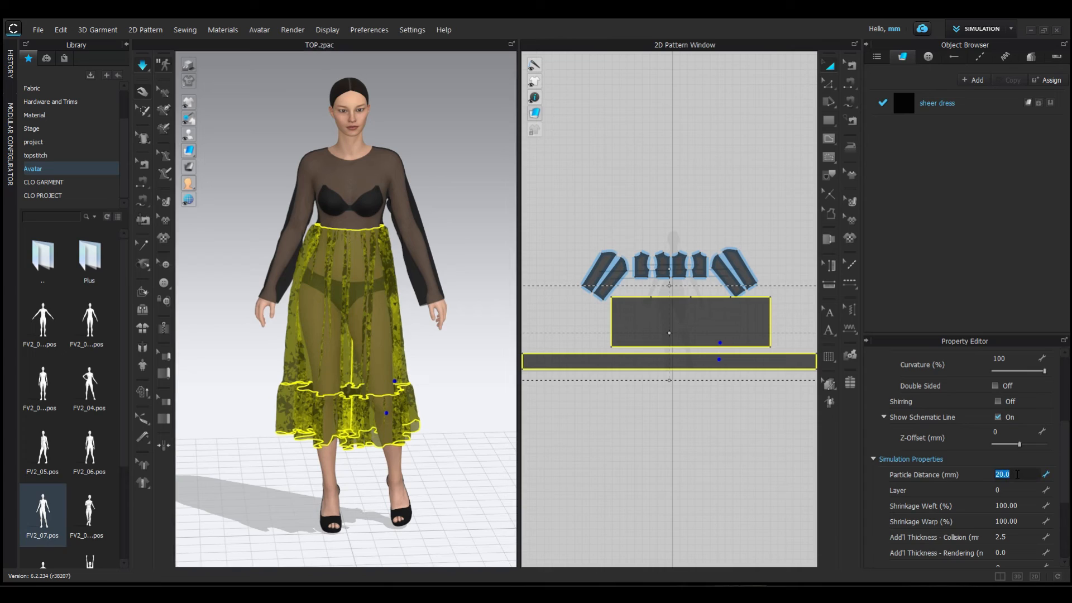
{"action": "type", "text": "5"}
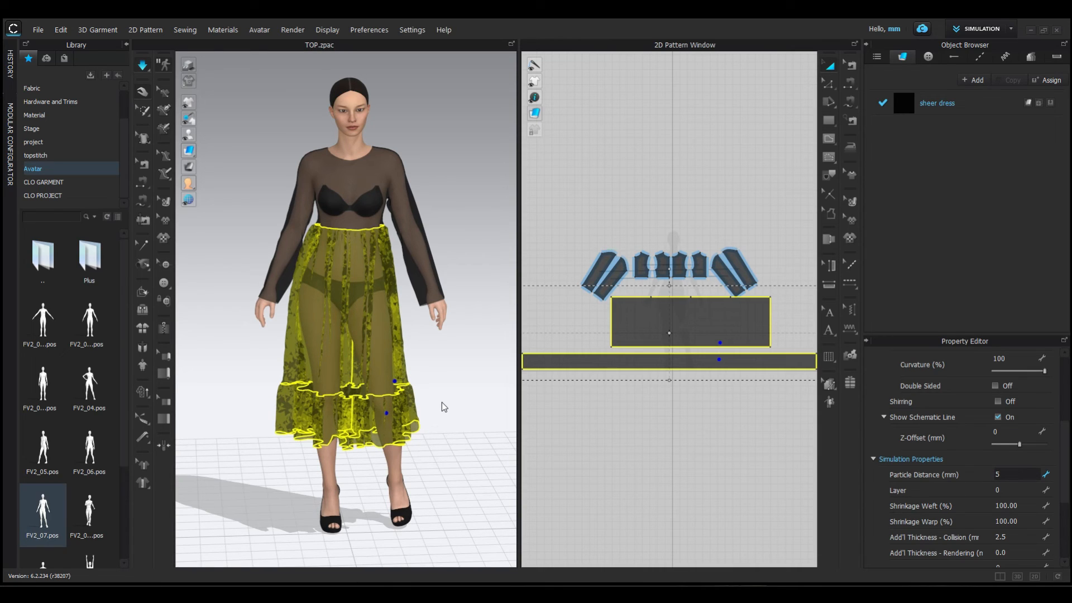
{"action": "key", "text": "Return"}
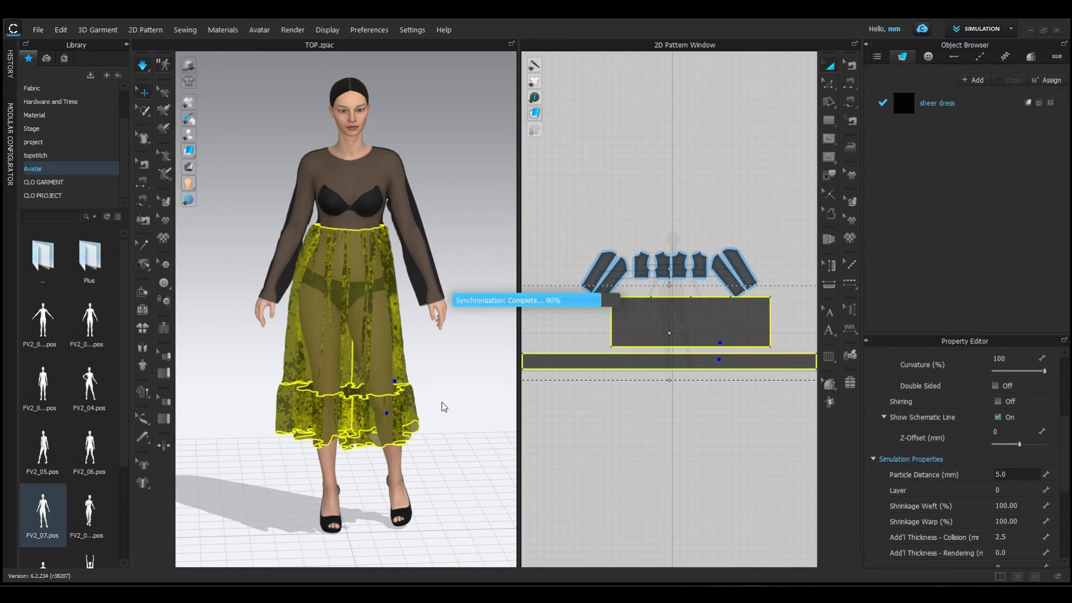
{"action": "left_click", "coordinate": [444, 406]}
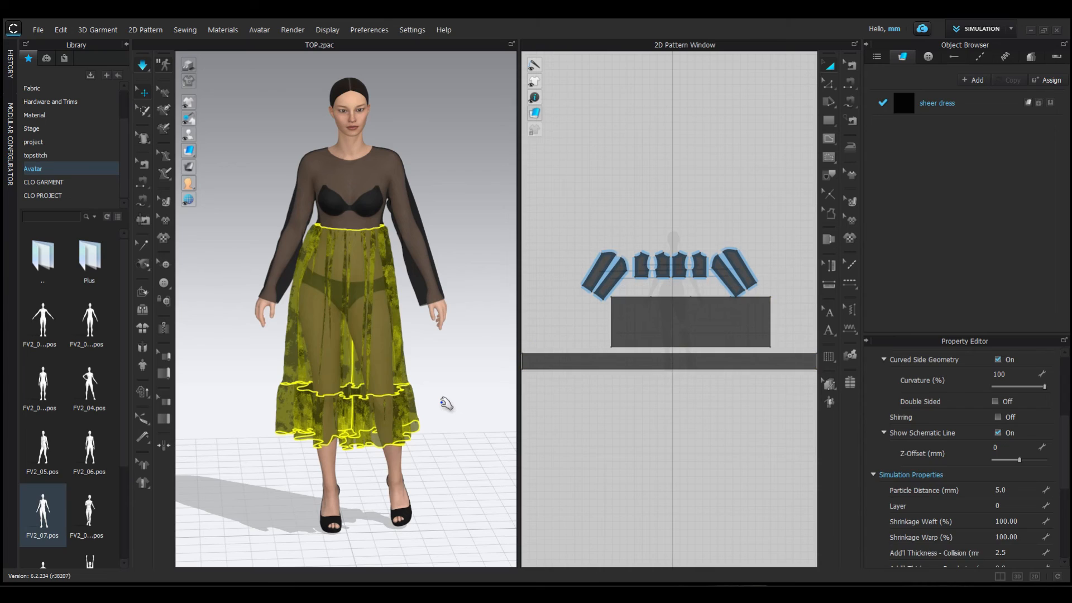
- Start a 3D window snapshot and save it to the Desktop as a PNG file named "sheer dress"
{"action": "left_click", "coordinate": [38, 32]}
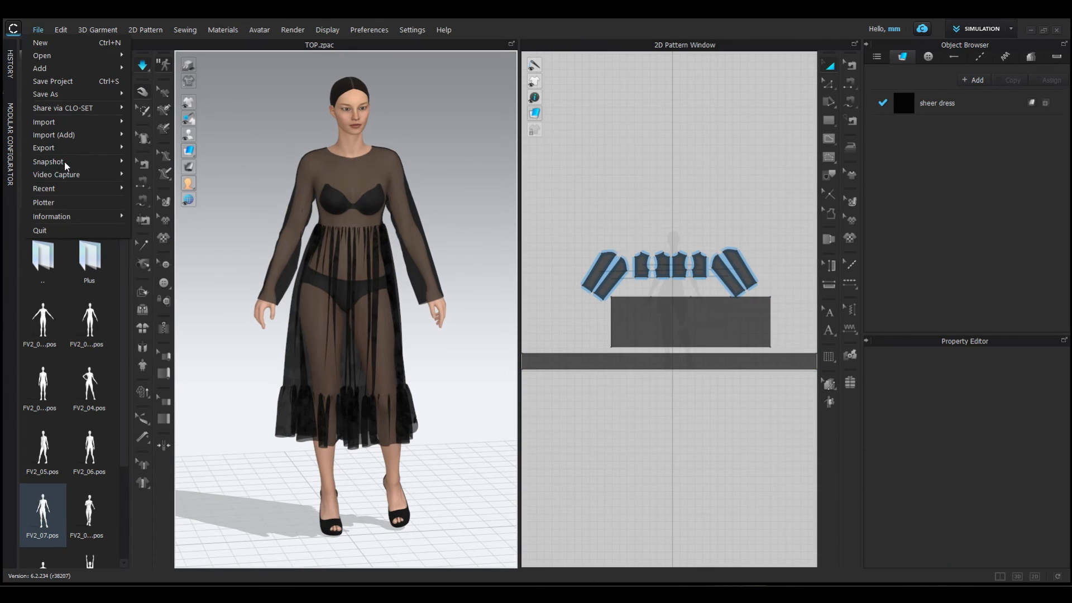
{"action": "mouse_move", "coordinate": [119, 161]}
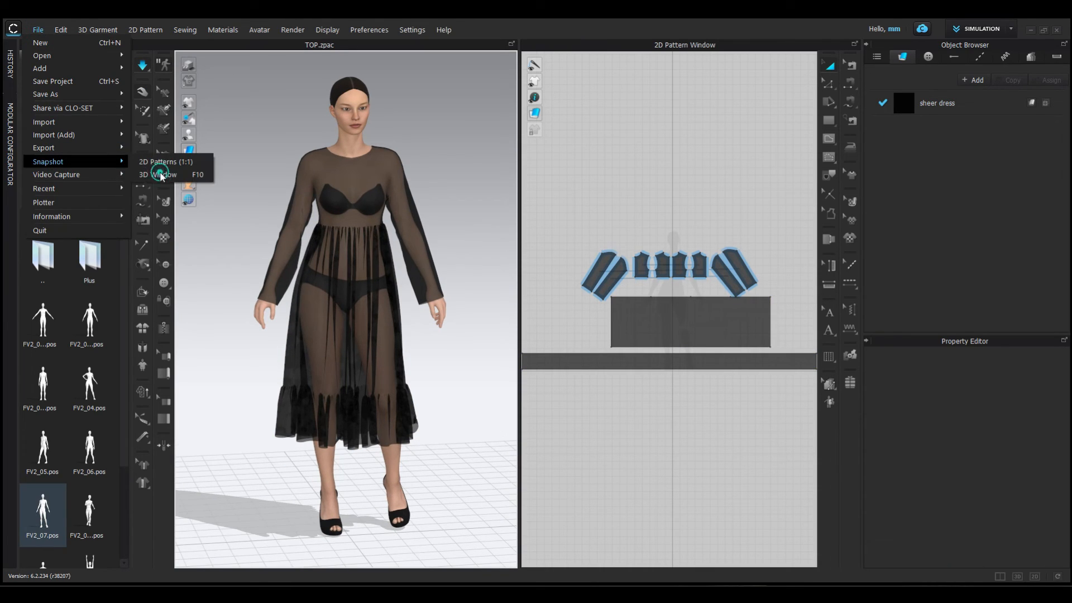
{"action": "left_click", "coordinate": [160, 174]}
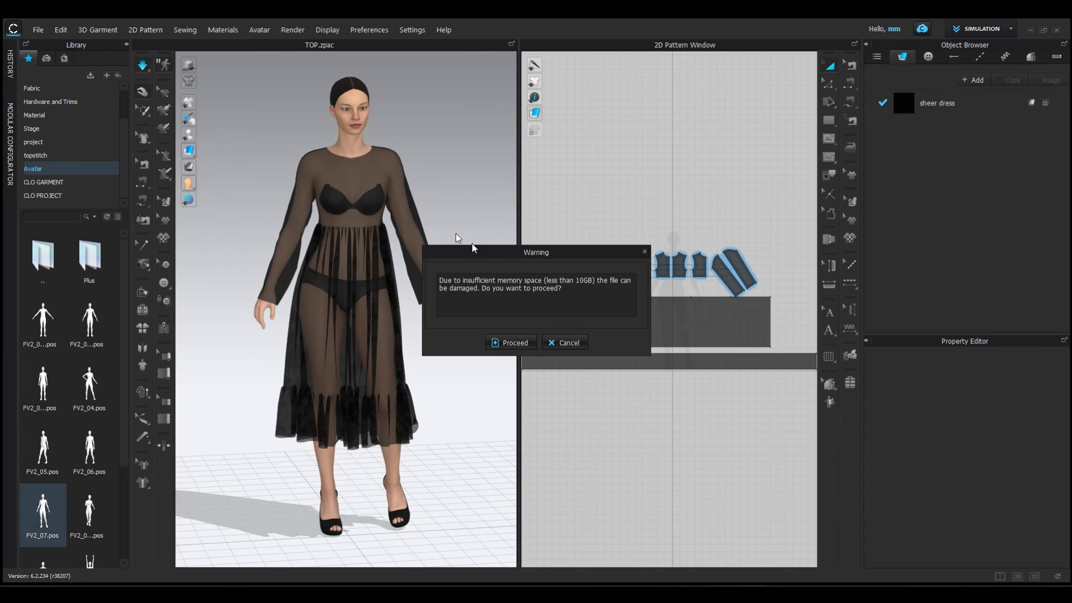
{"action": "left_click", "coordinate": [517, 341]}
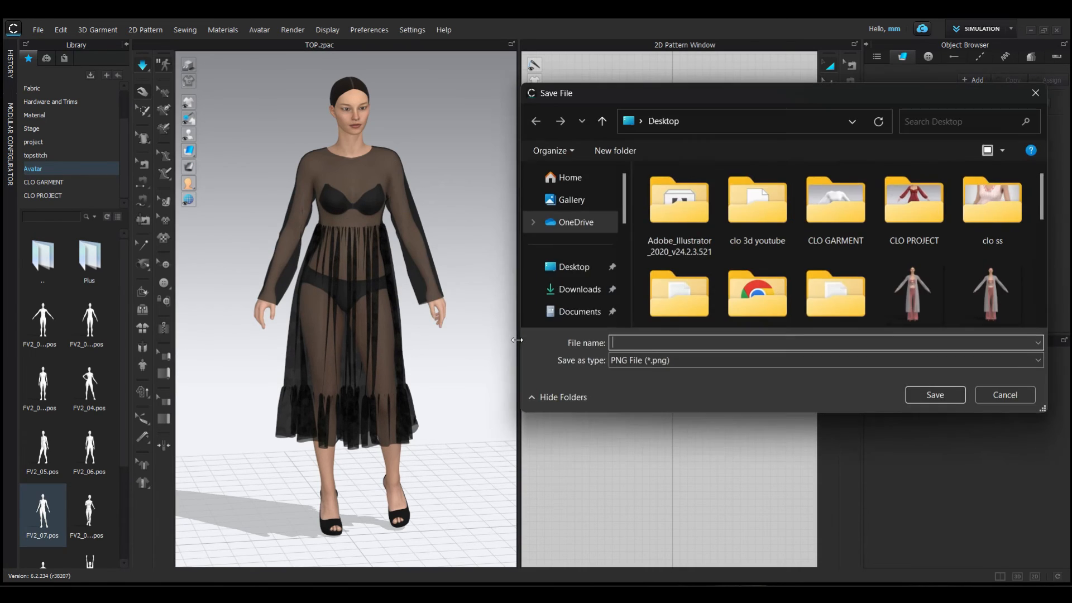
{"action": "left_click", "coordinate": [708, 344]}
{"action": "type", "text": "sheer dress"}
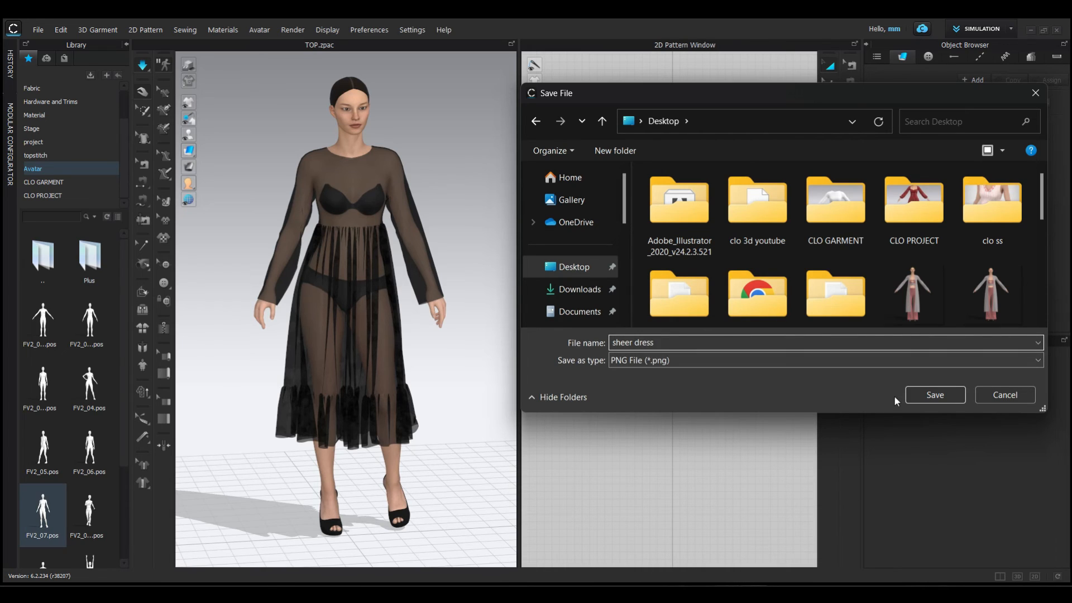
{"action": "left_click", "coordinate": [934, 395]}
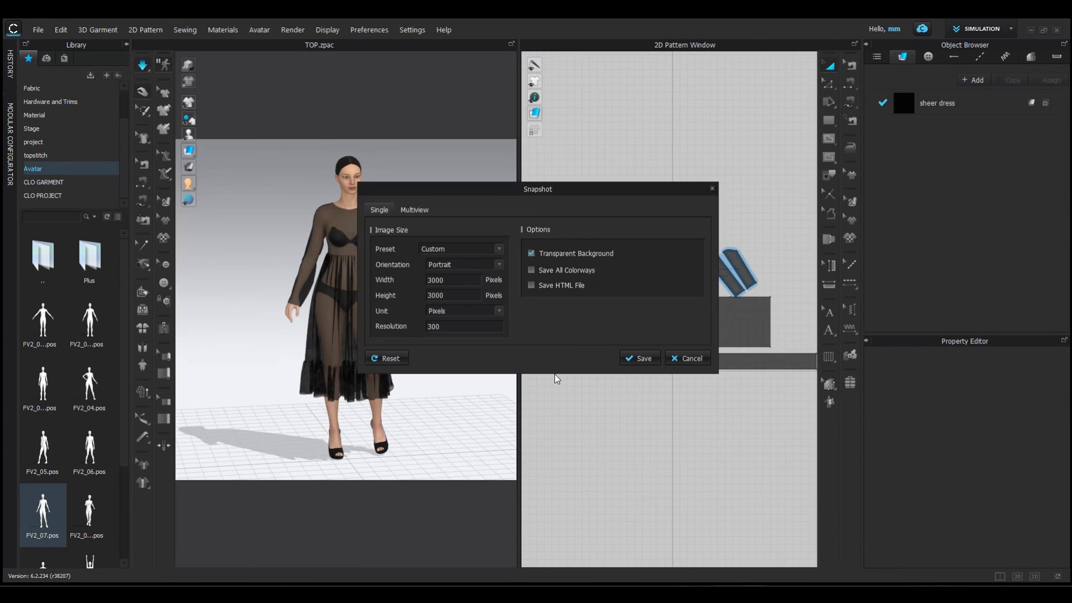
- Frame the avatar and save the single snapshot at 3000 x 3000 pixels, resolution 300, with Transparent Background on
{"action": "left_click_drag", "start_coordinate": [550, 196], "coordinate": [647, 190]}
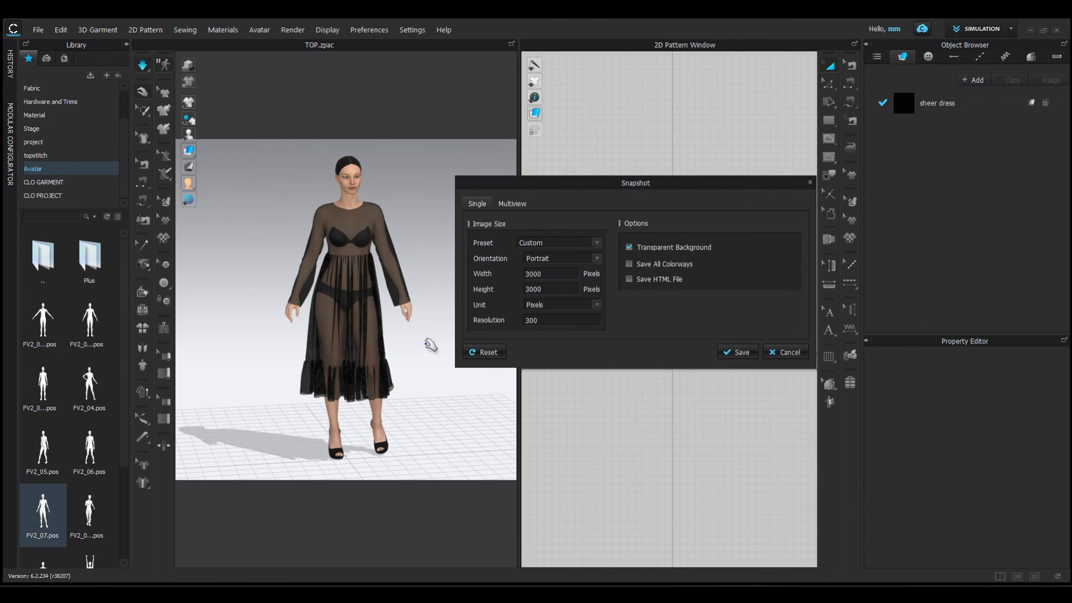
{"action": "right_click_drag", "start_coordinate": [429, 345], "coordinate": [393, 362]}
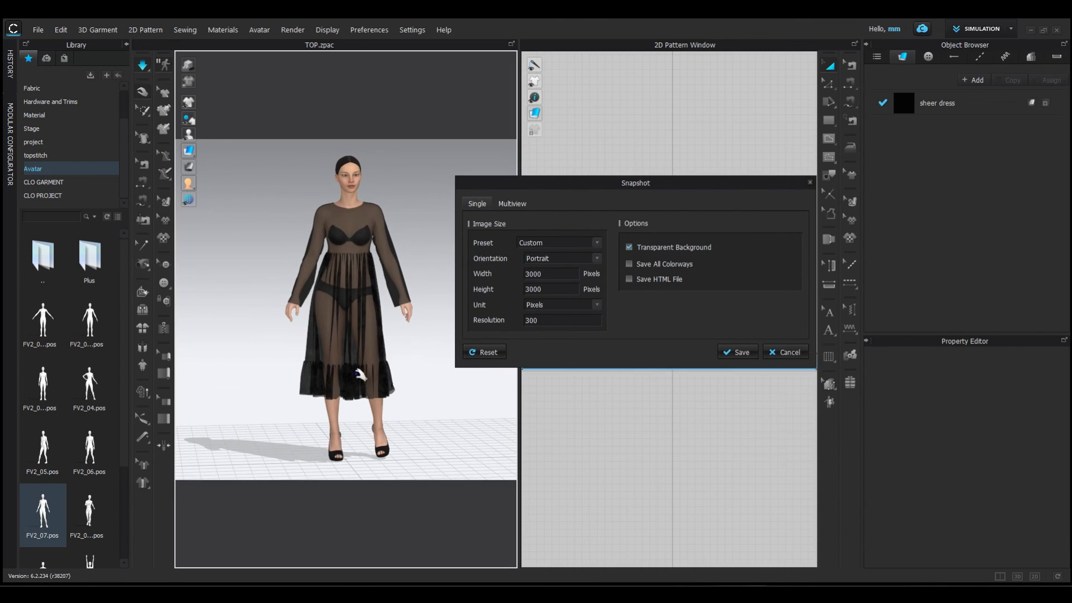
{"action": "left_click", "coordinate": [741, 352]}
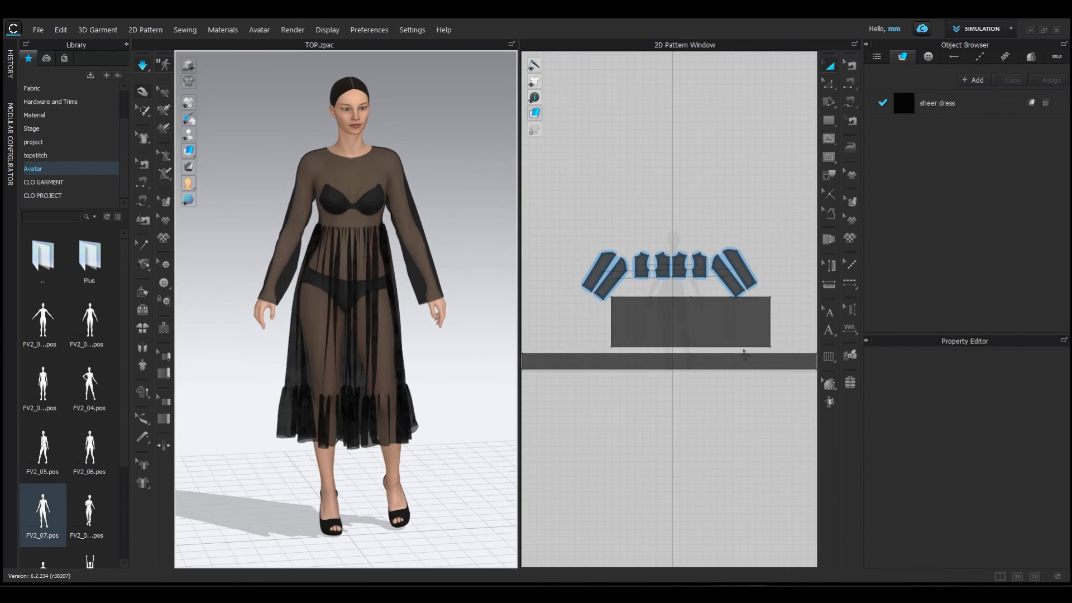
- View the black dress image from the desktop in the photo viewer and return to CLO
{"action": "left_click", "coordinate": [1030, 30]}
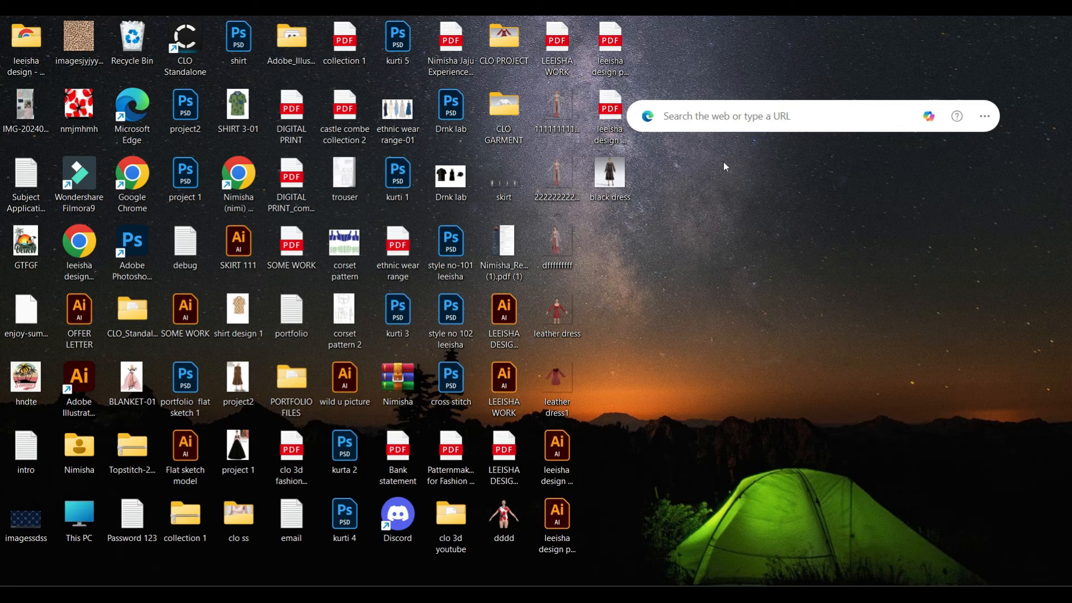
{"action": "double_click", "coordinate": [611, 180]}
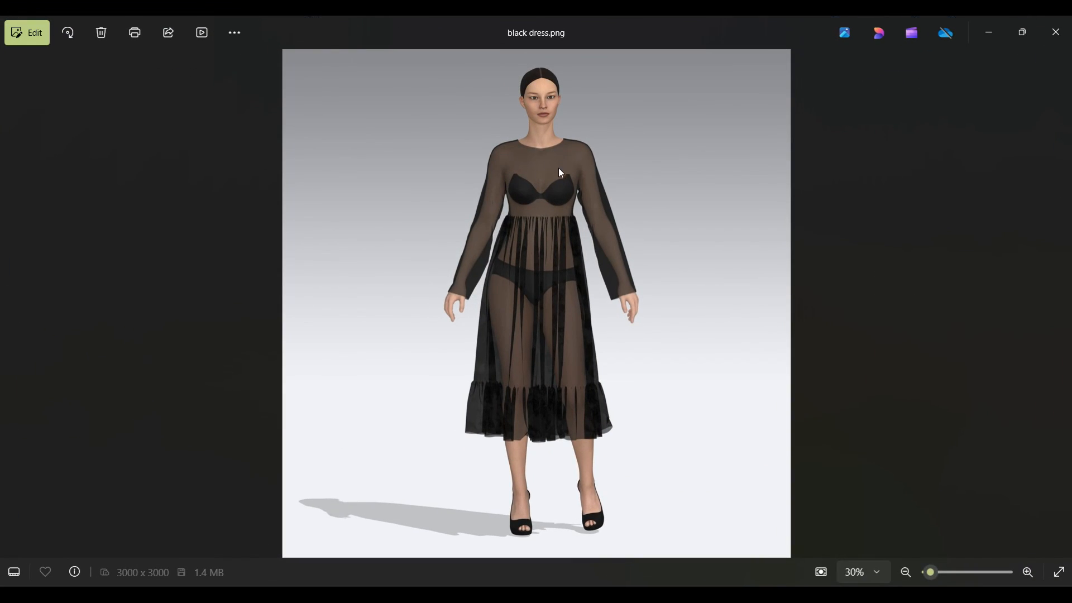
{"action": "left_click", "coordinate": [1003, 21]}
{"action": "left_click", "coordinate": [745, 590]}
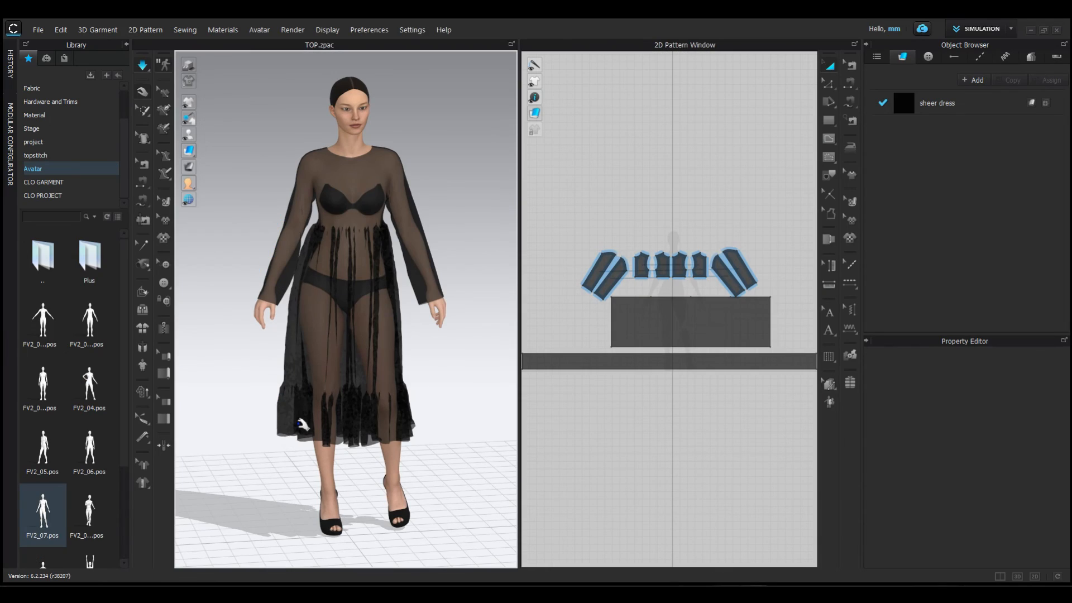
- Save the project as "sheer dress" in the CLO PROJECT folder on the Desktop
{"action": "left_click", "coordinate": [38, 31]}
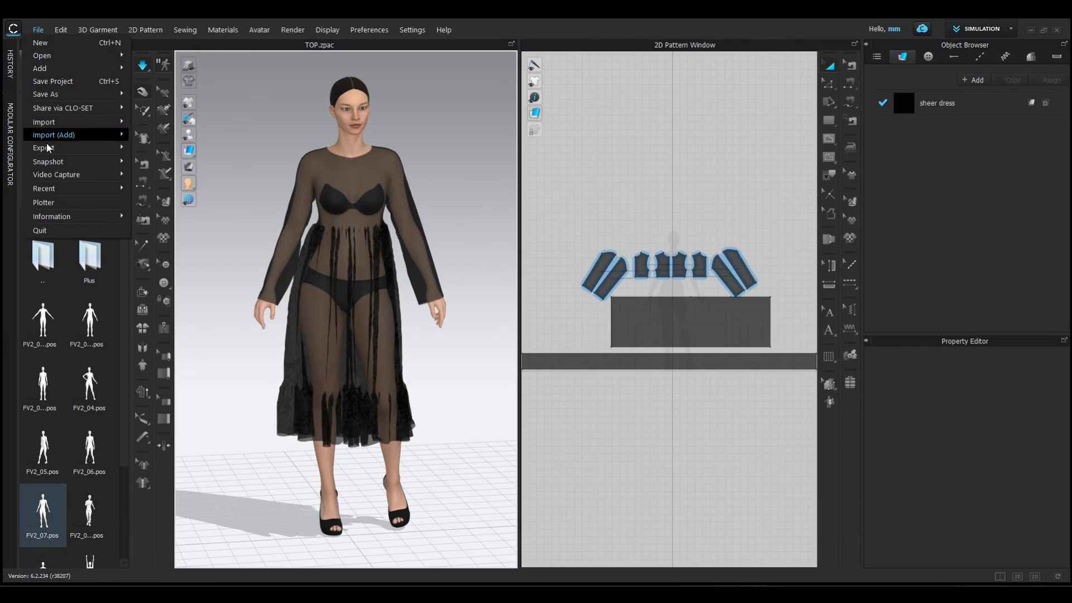
{"action": "mouse_move", "coordinate": [66, 94]}
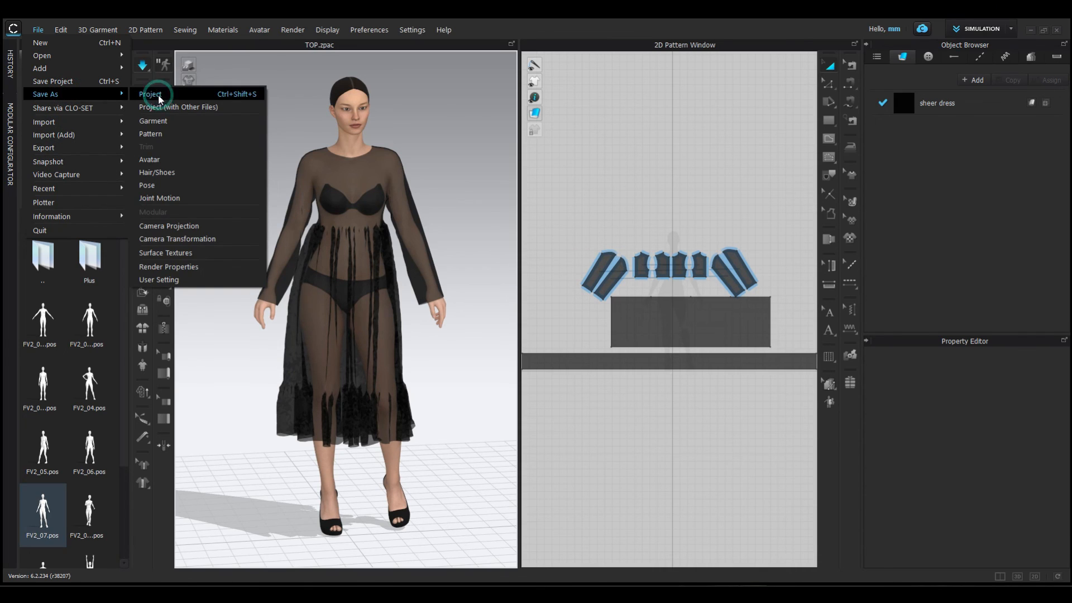
{"action": "left_click", "coordinate": [173, 91]}
{"action": "left_click", "coordinate": [511, 346]}
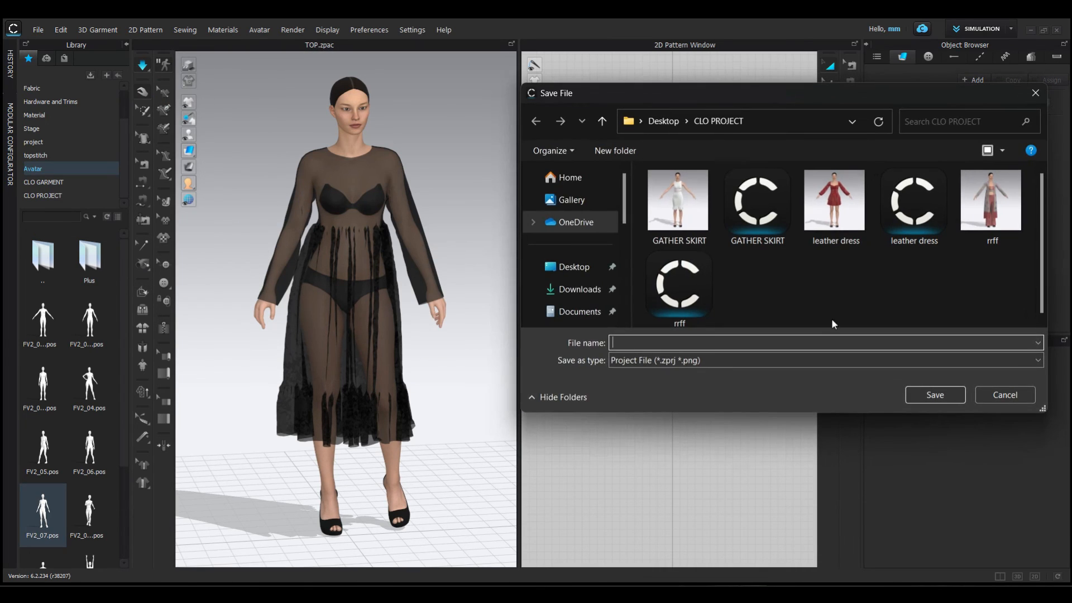
{"action": "left_click", "coordinate": [698, 338]}
{"action": "left_click", "coordinate": [933, 395]}
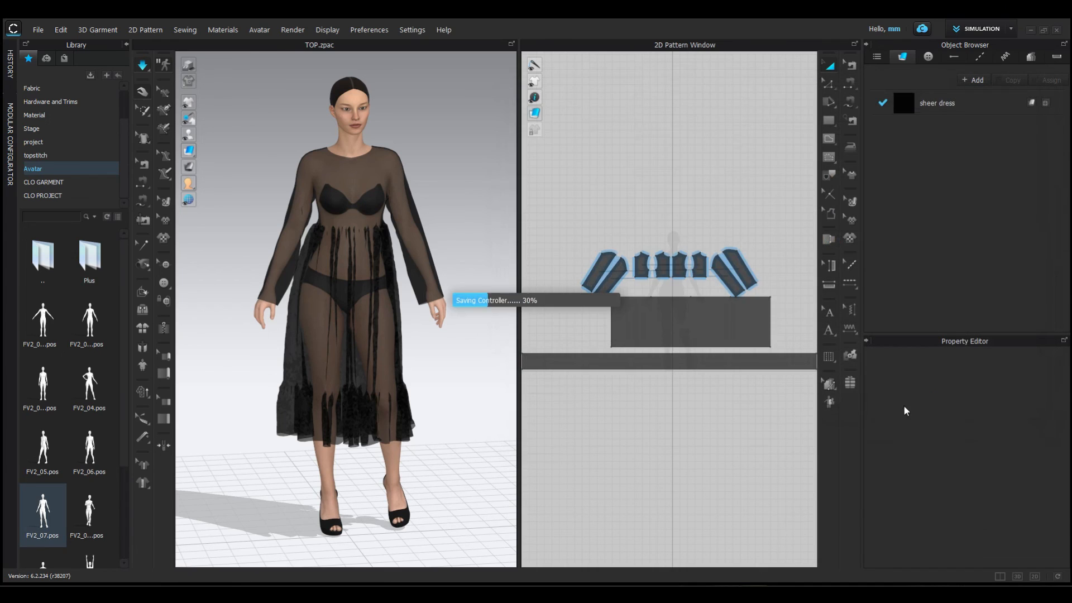
- Check the saved project in the library's CLO PROJECT folder and examine the finished dress up close on the avatar
{"action": "left_click", "coordinate": [35, 196]}
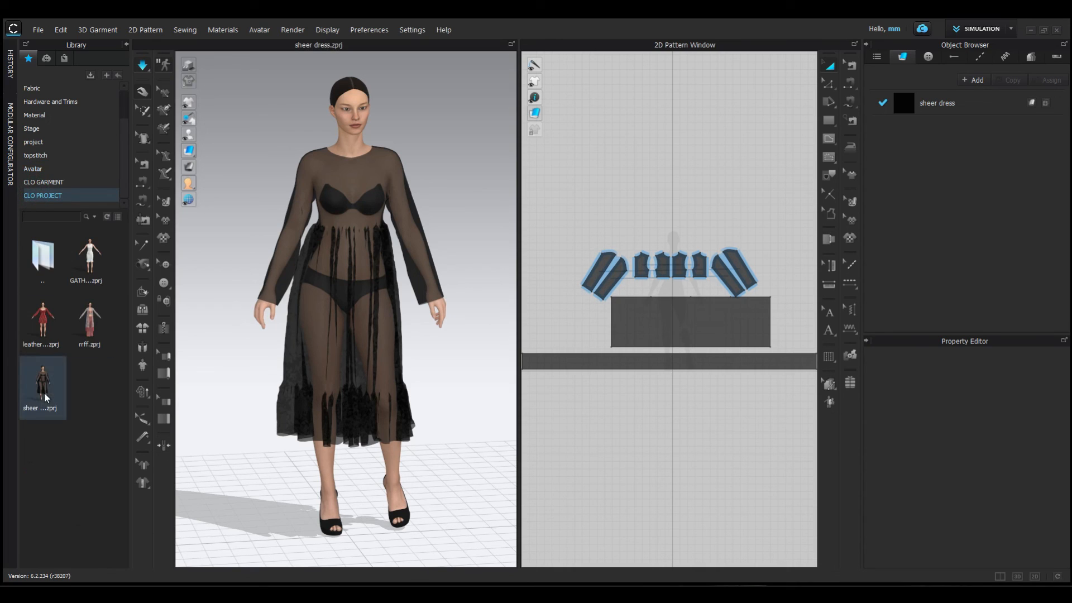
{"action": "mouse_move", "coordinate": [47, 397]}
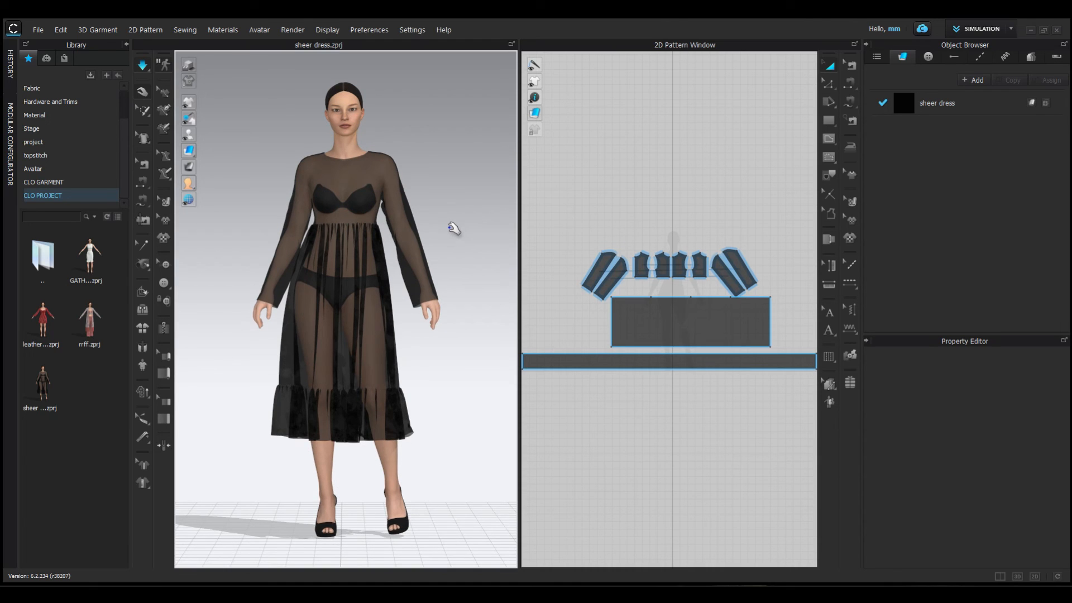
{"action": "right_click_drag", "start_coordinate": [453, 229], "coordinate": [432, 231]}
{"action": "scroll", "coordinate": [333, 246], "scroll_direction": "up", "scroll_amount": 2}
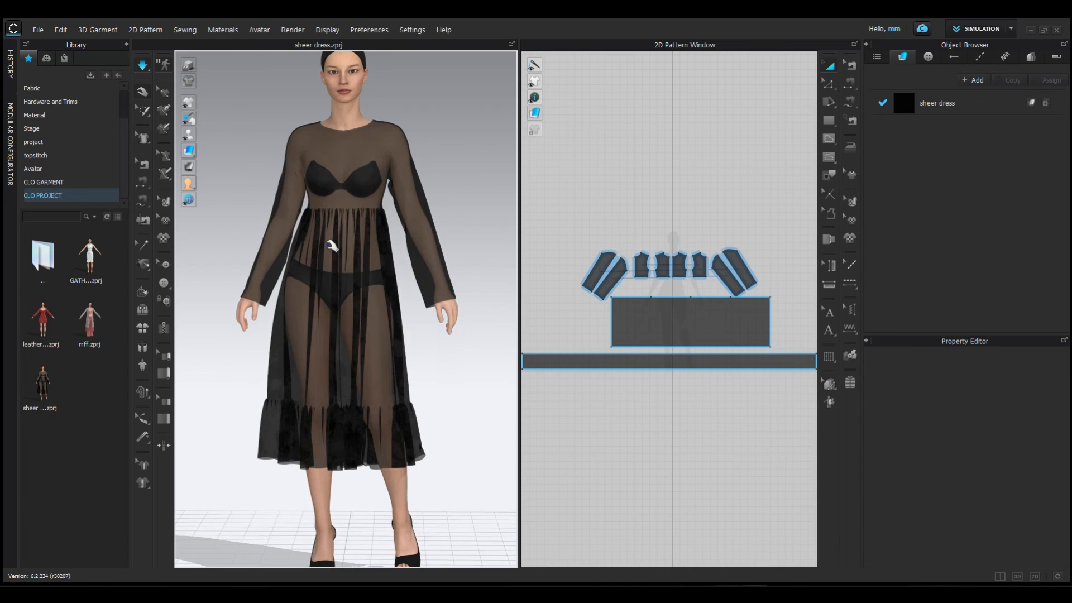